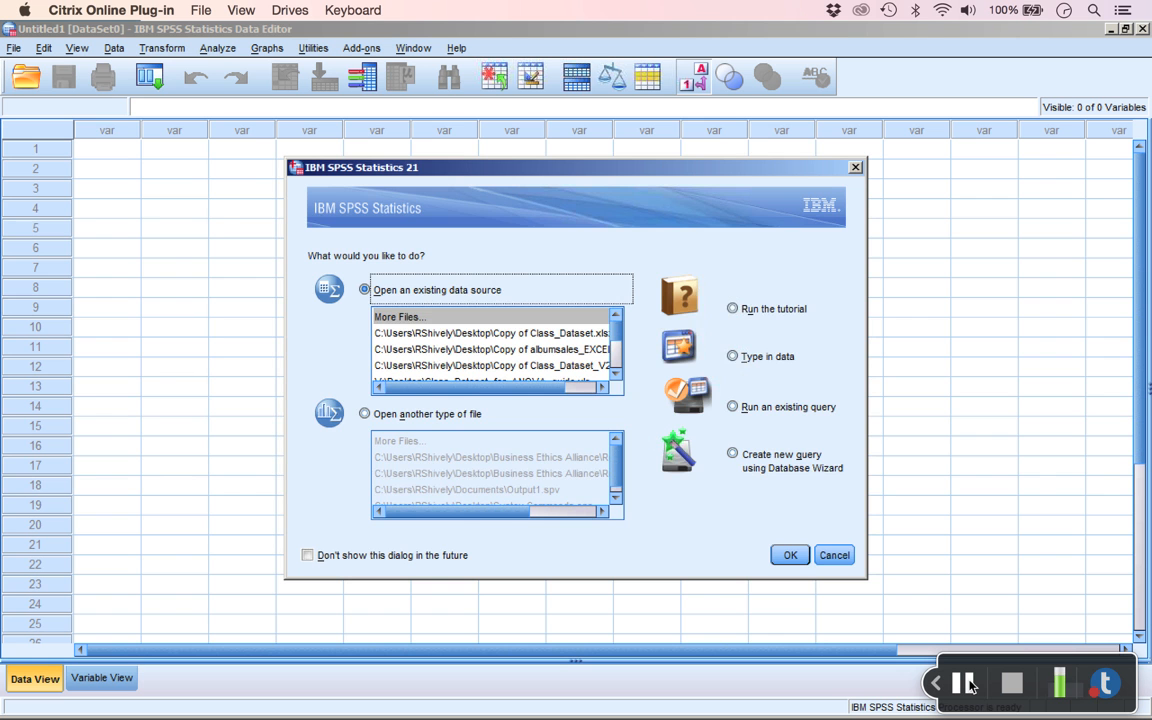
Step: Dismiss the startup dialog and look over the variable columns and case rows of the empty dataset
click(834, 556)
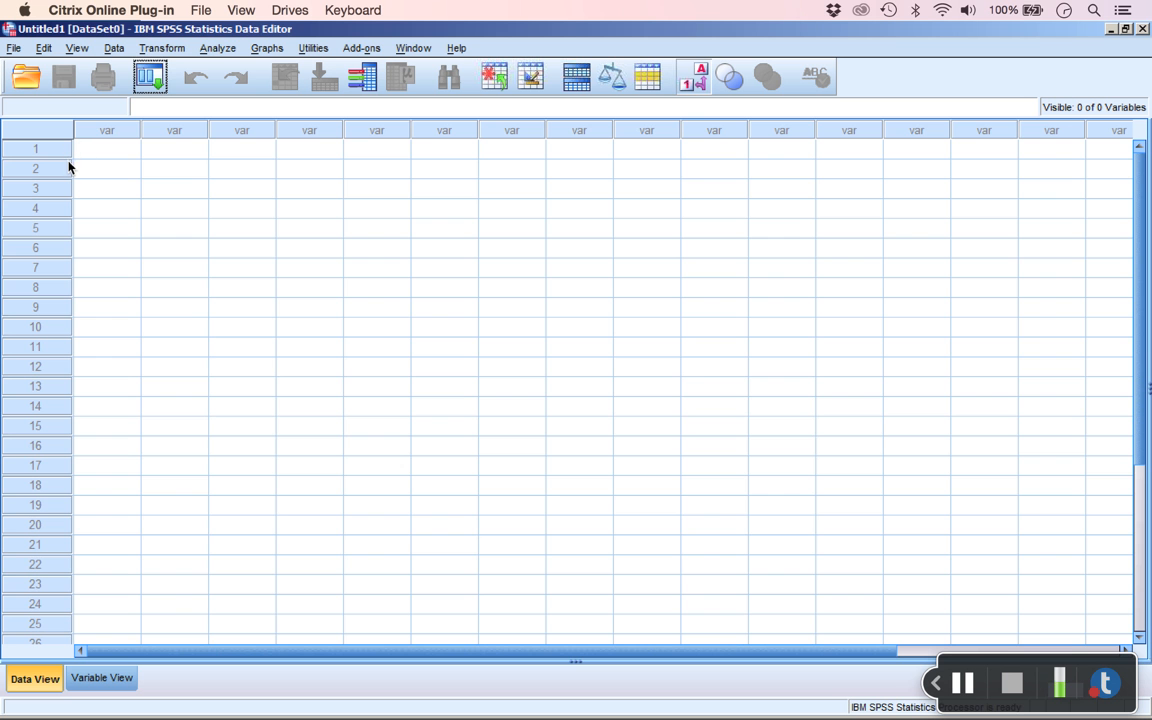
click(115, 130)
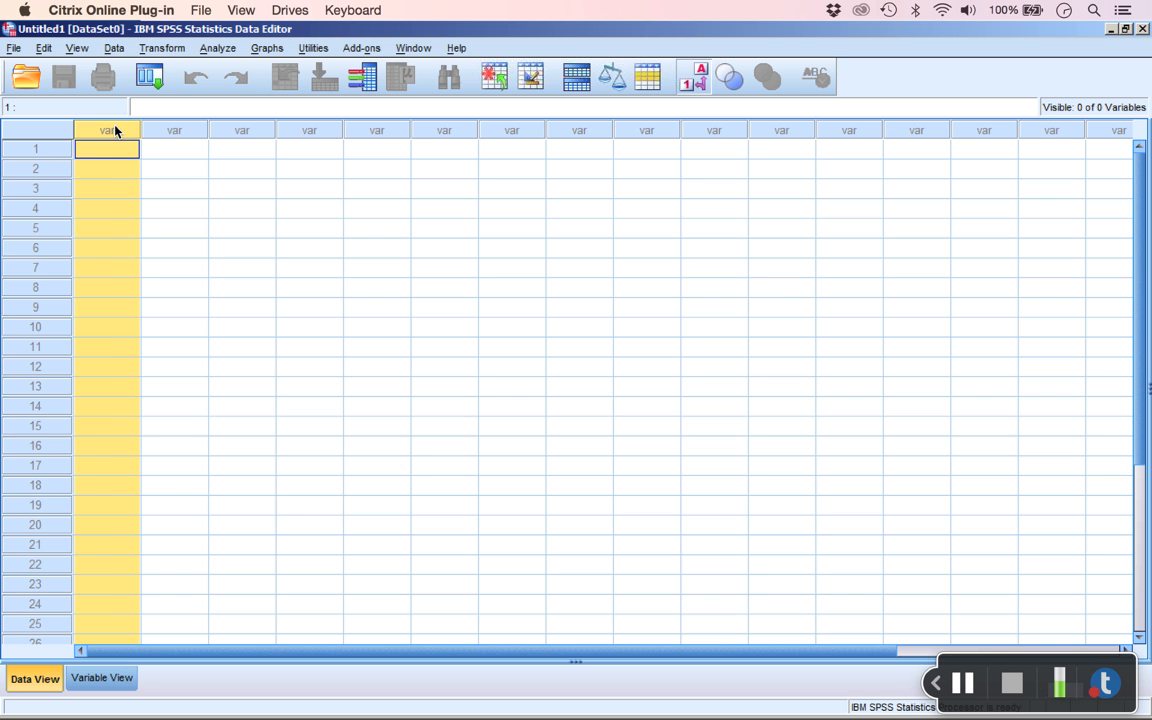
click(194, 128)
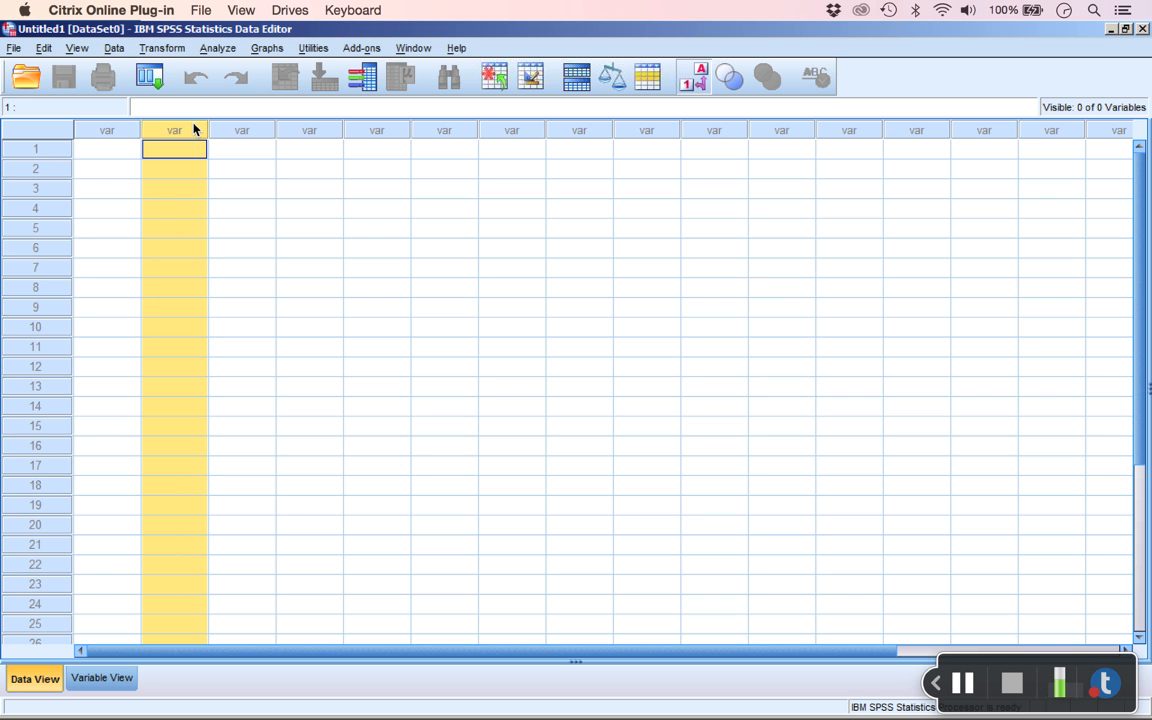
click(58, 149)
click(55, 169)
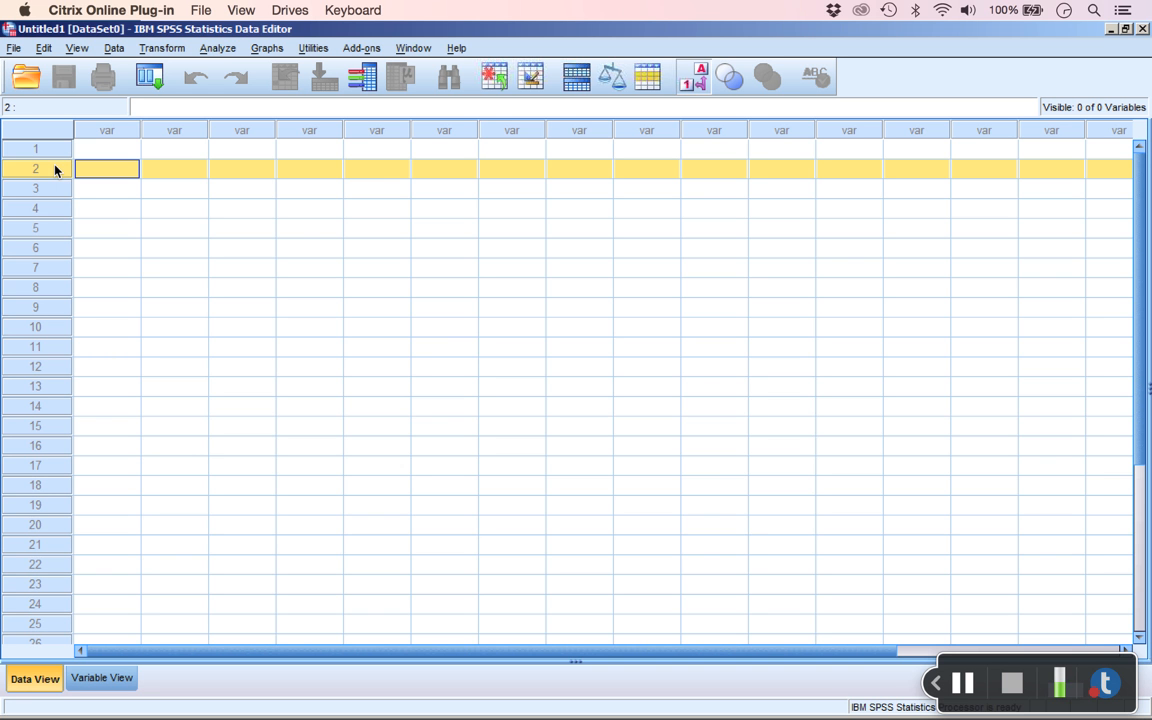
Step: Switch to the variable definitions and name the first variable TestScore
click(102, 678)
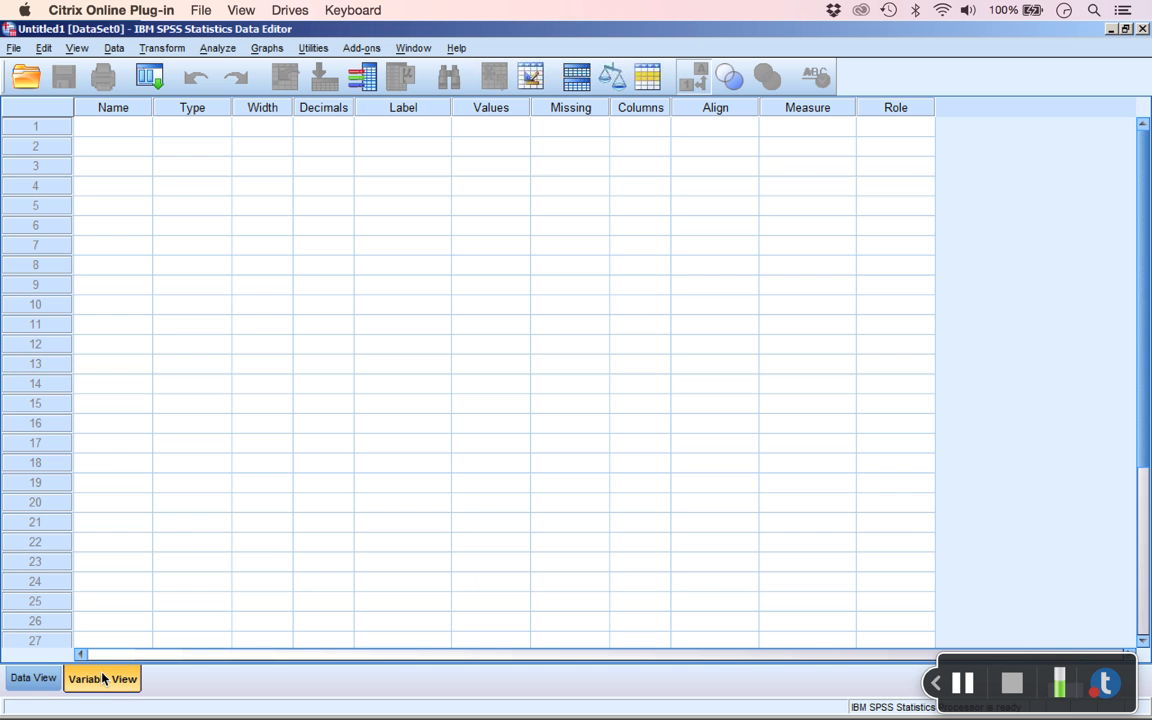
click(120, 127)
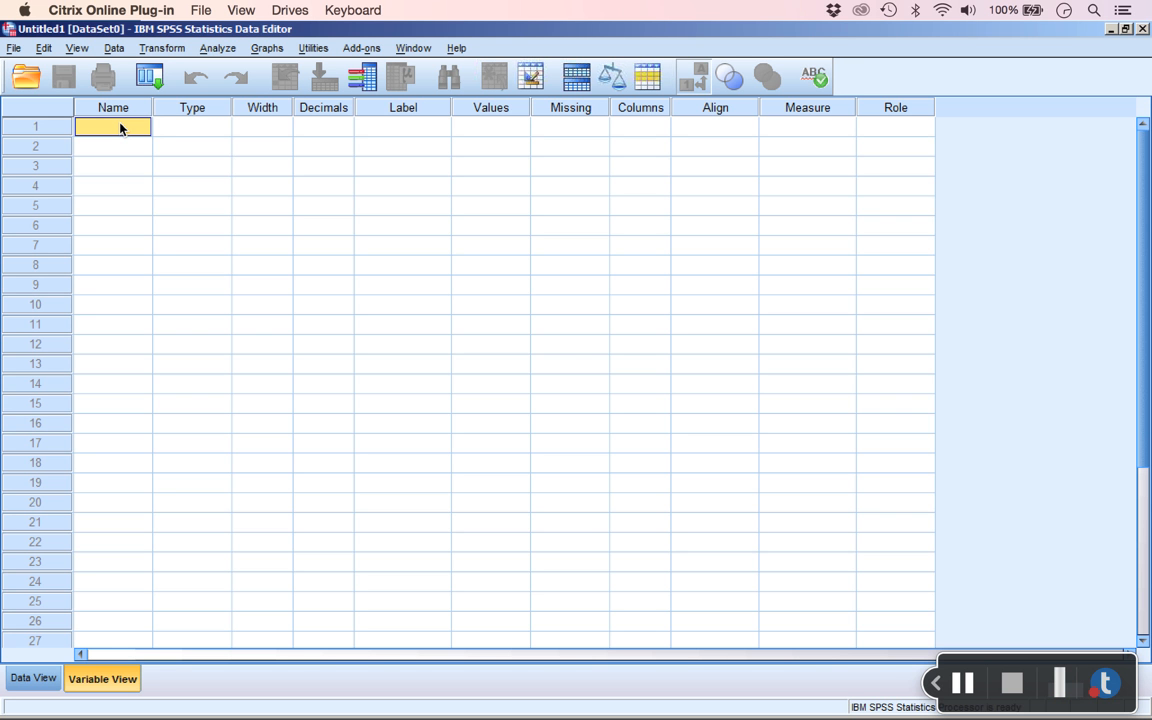
text(TestScore)
key(Return)
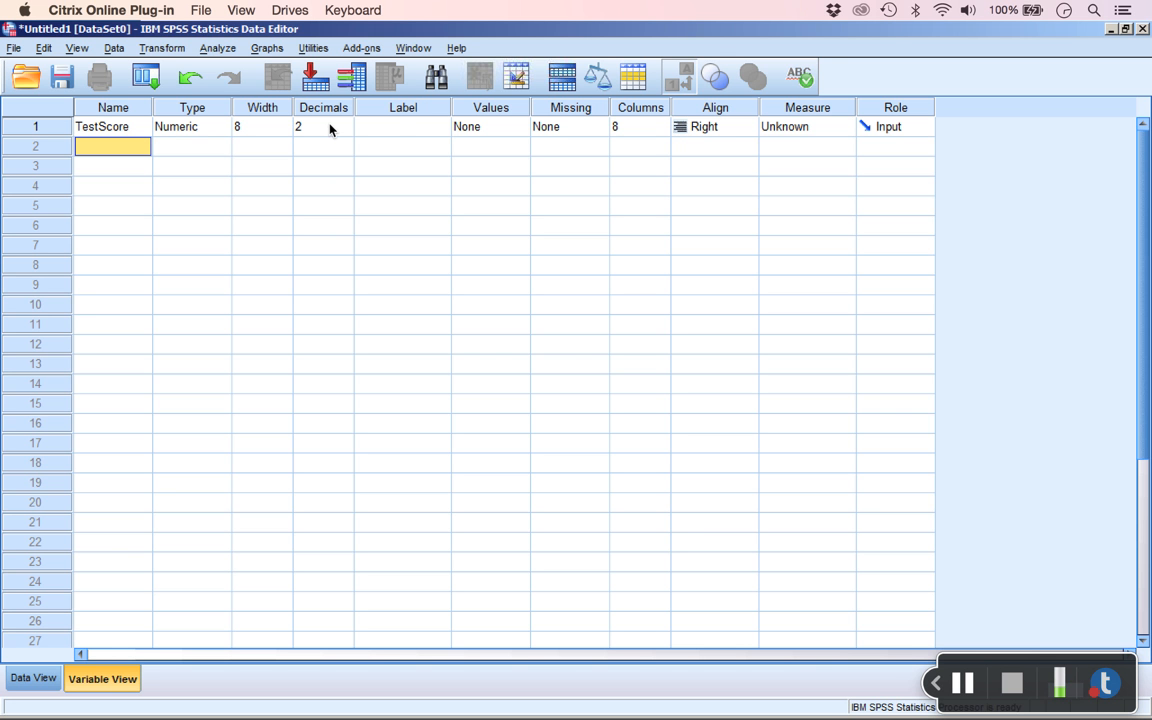
Step: Give TestScore the label "score from first exam" and set its measurement level to Scale
click(397, 128)
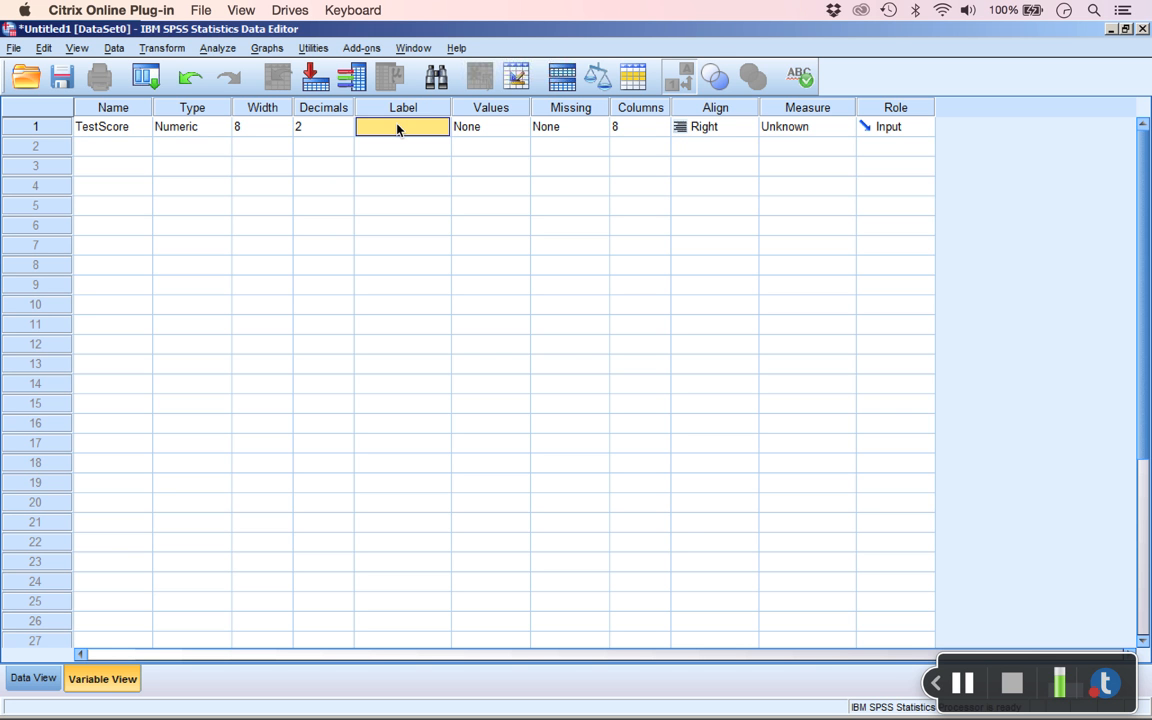
click(397, 128)
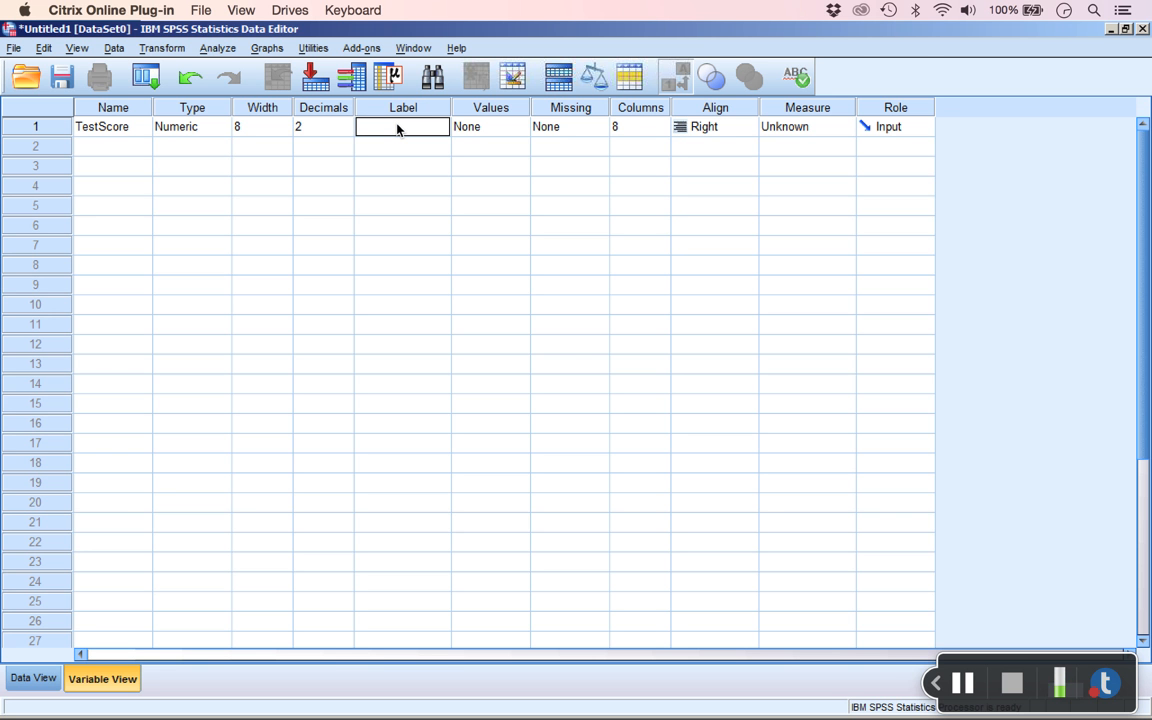
text(score from first exam)
key(Return)
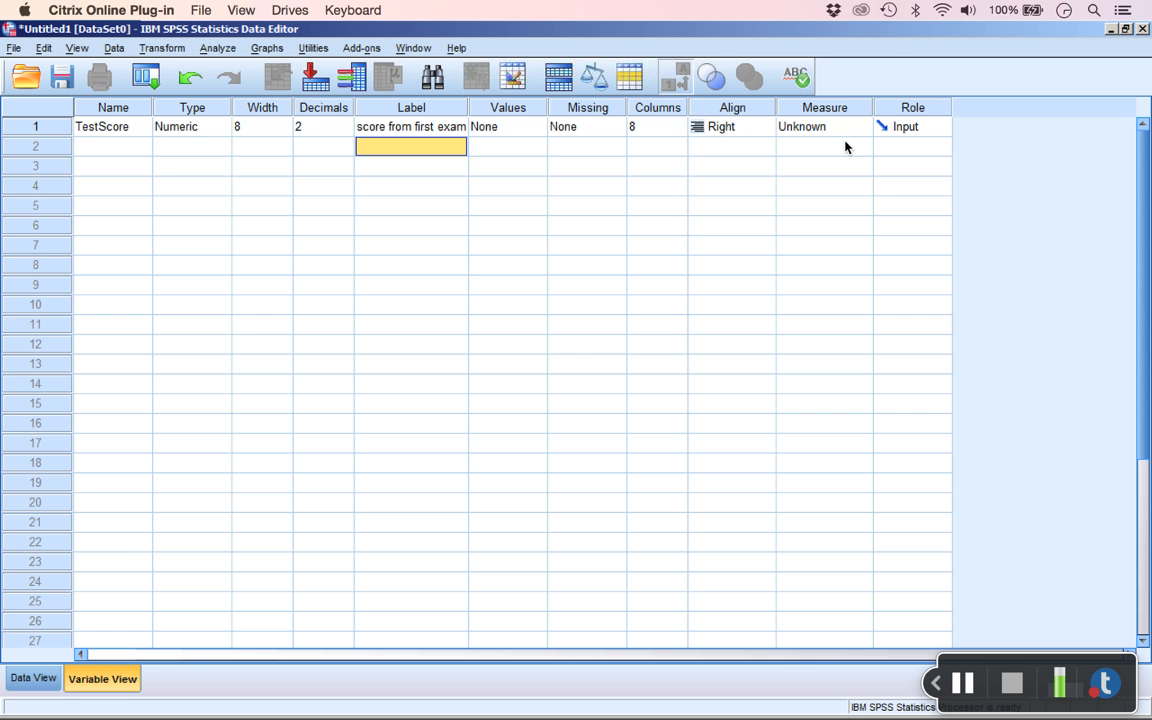
click(845, 107)
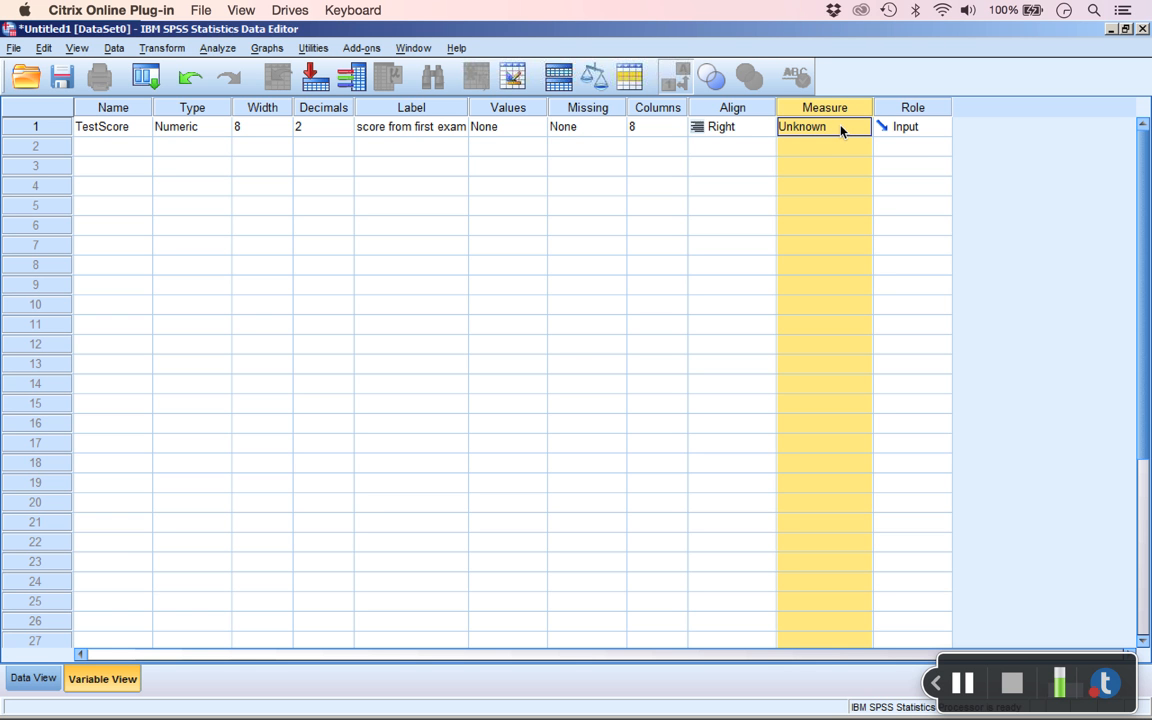
click(841, 127)
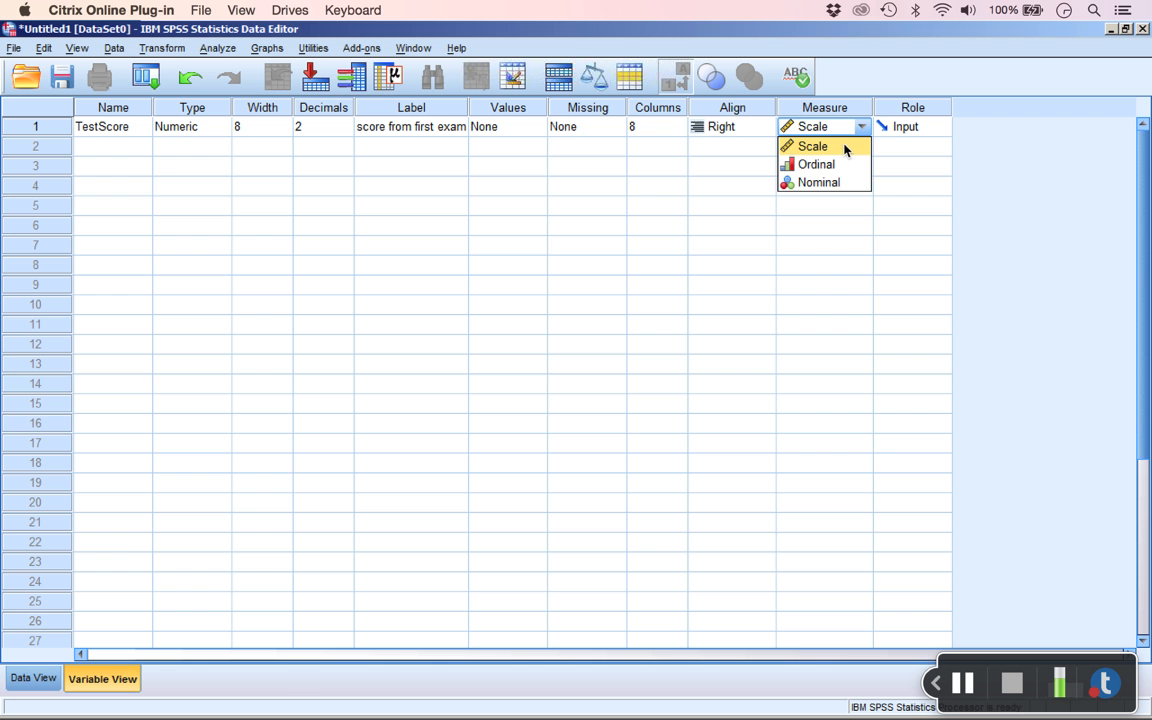
click(844, 148)
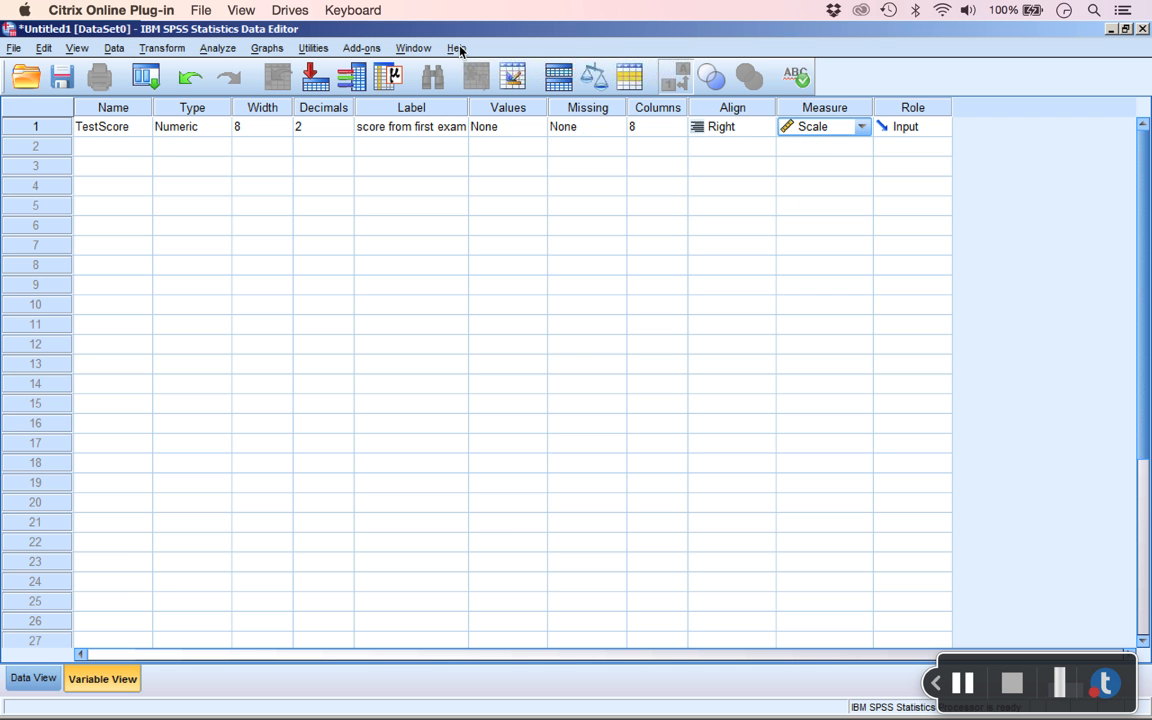
Step: Add a second variable named Gender below TestScore
click(119, 148)
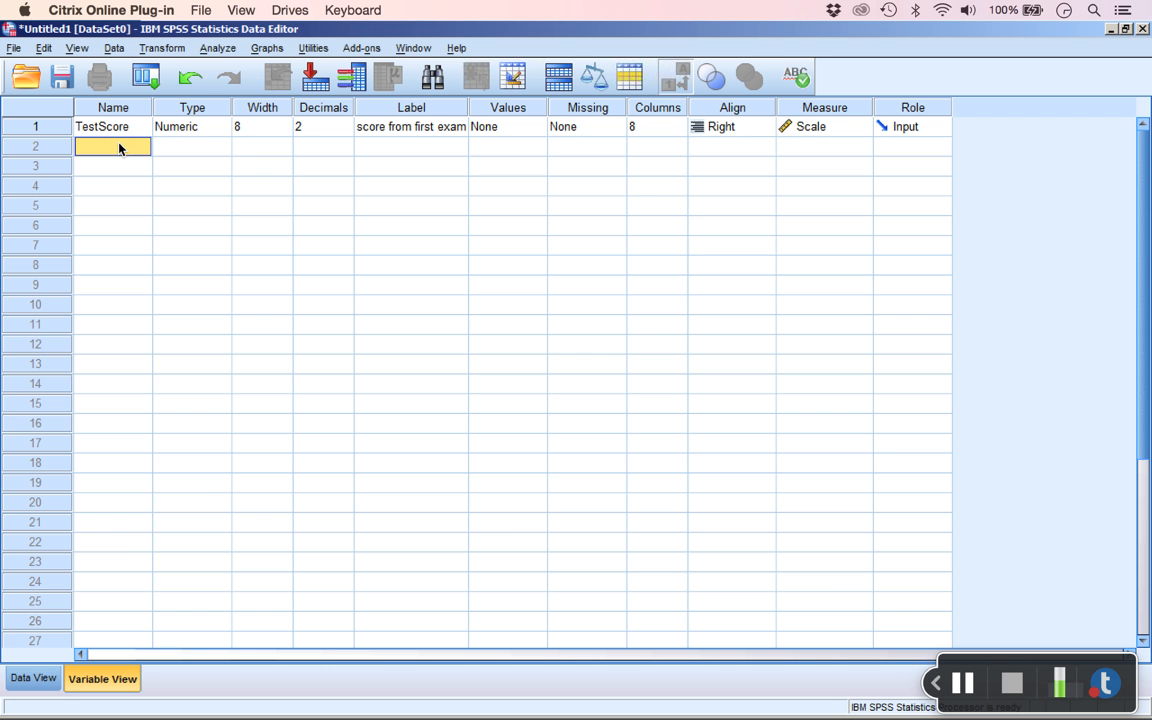
text(Gender)
key(Tab)
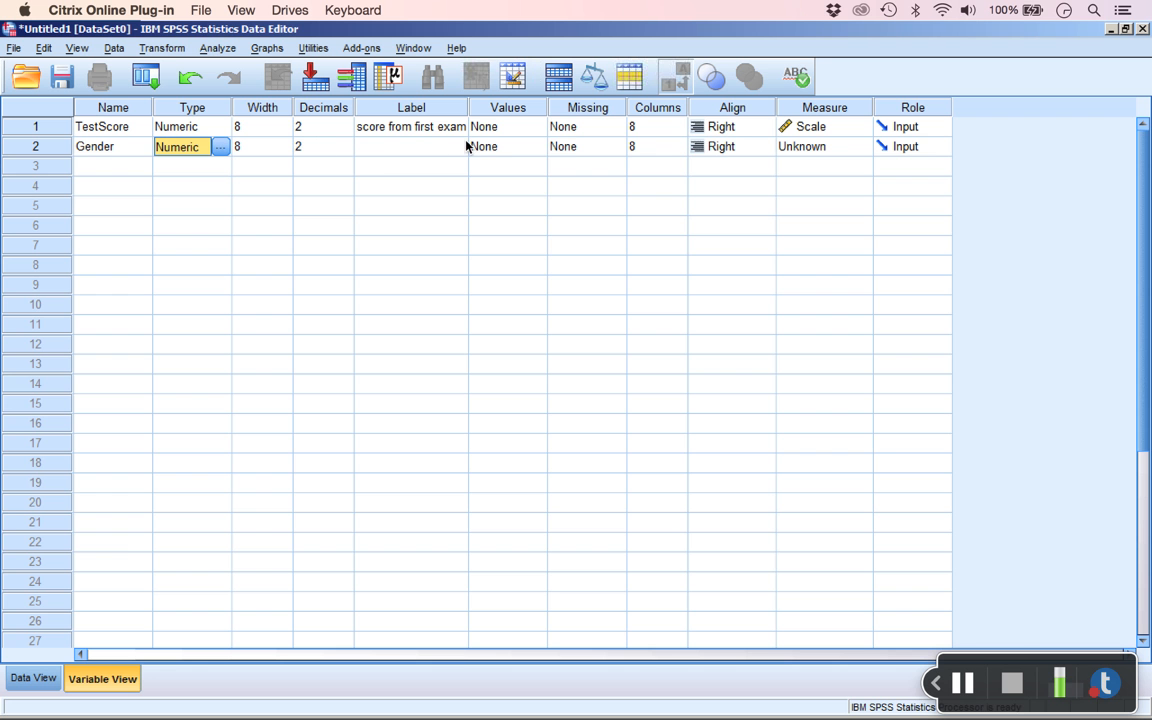
Step: Open the value labels for Gender and add the value 0 with the label Male
click(512, 150)
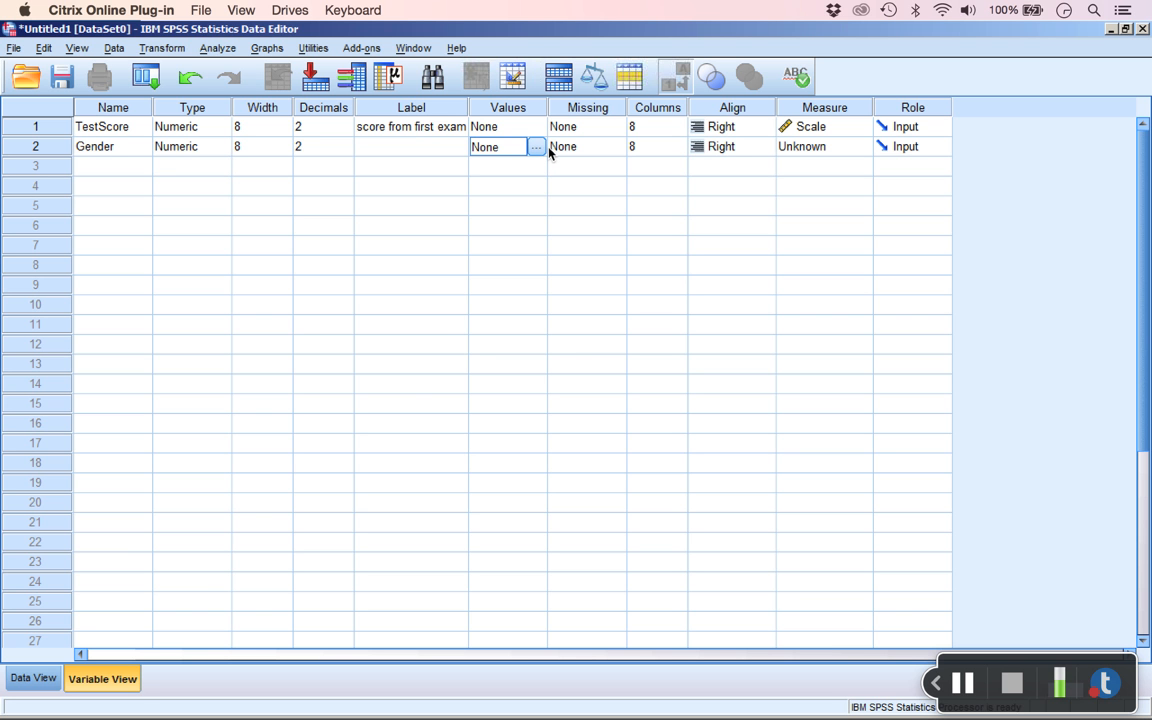
click(542, 147)
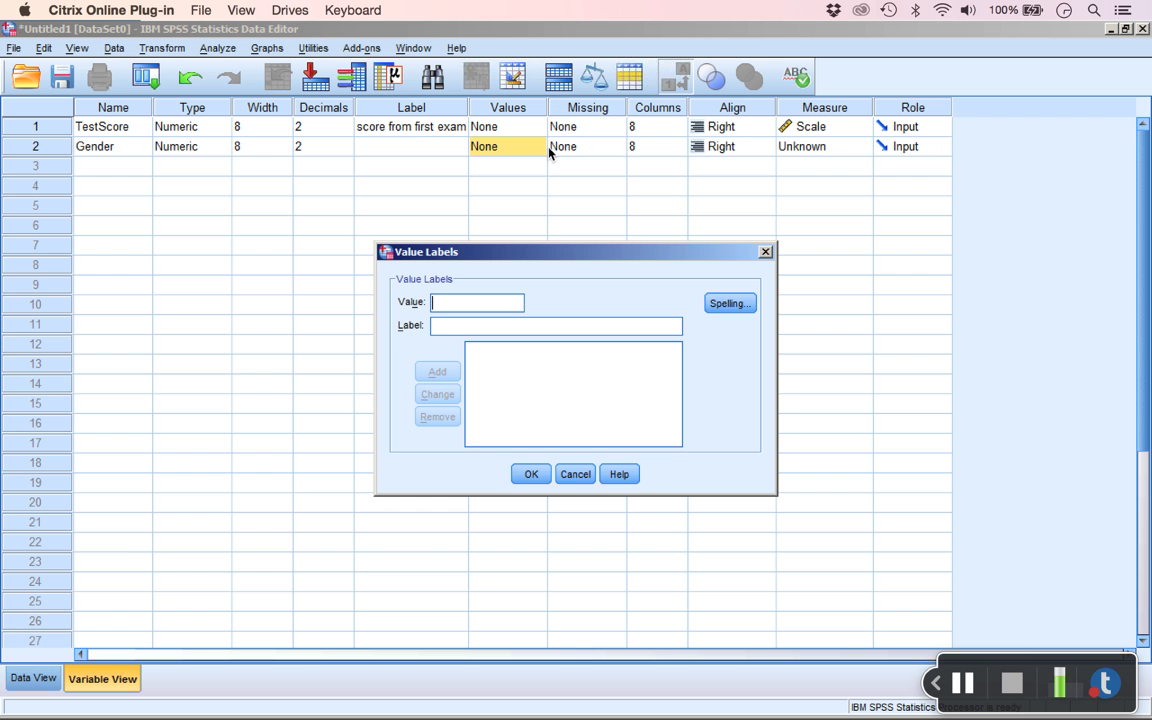
text(0)
key(Tab)
text(MAL)
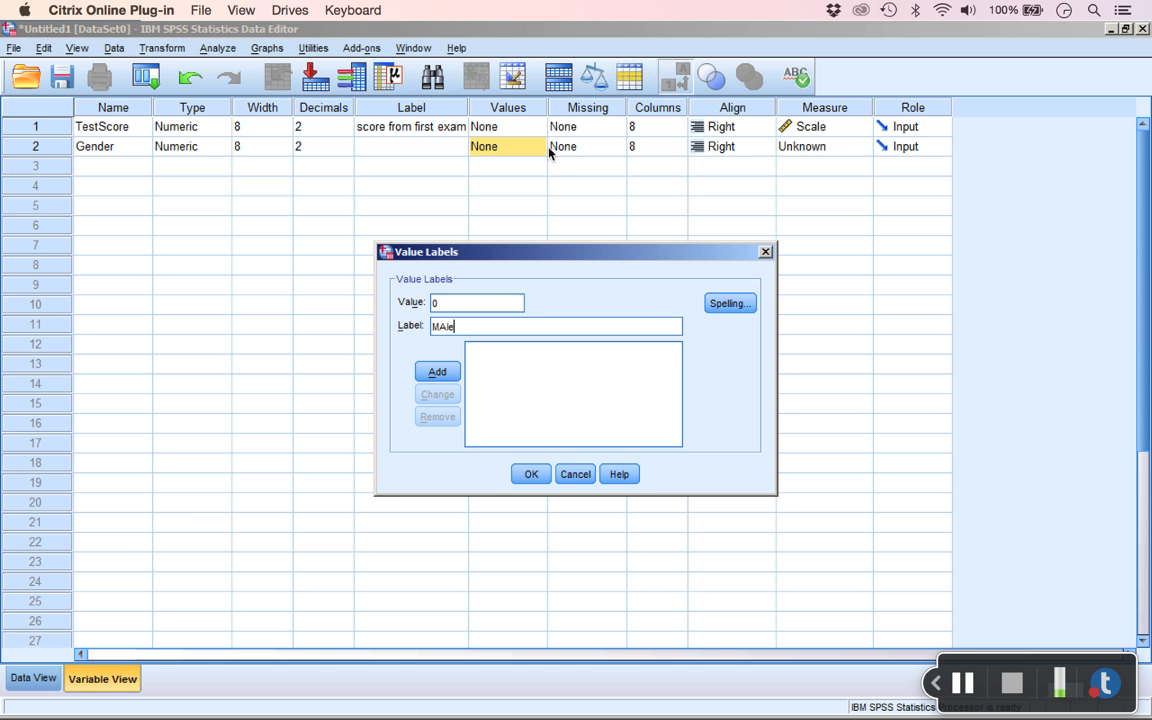
key(BackSpace)
key(BackSpace)
text(ale)
key(Return)
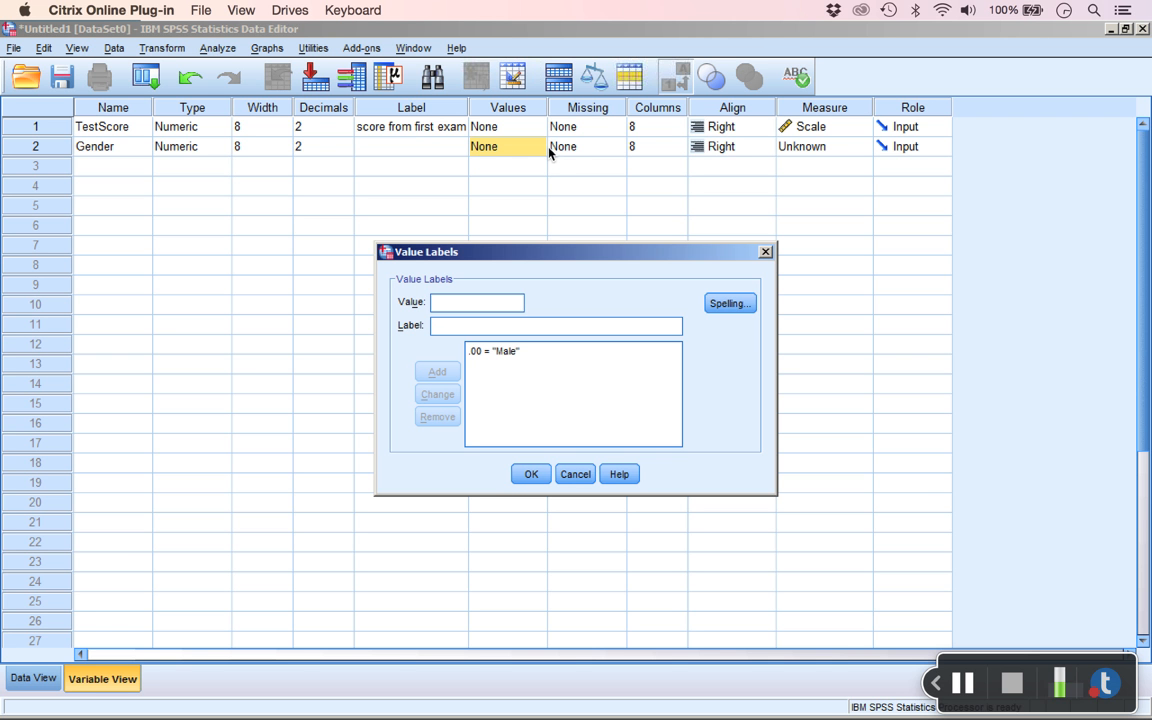
Step: Add the value 1 with the label Female and apply Gender's value labels
text(1)
key(Tab)
text(Female)
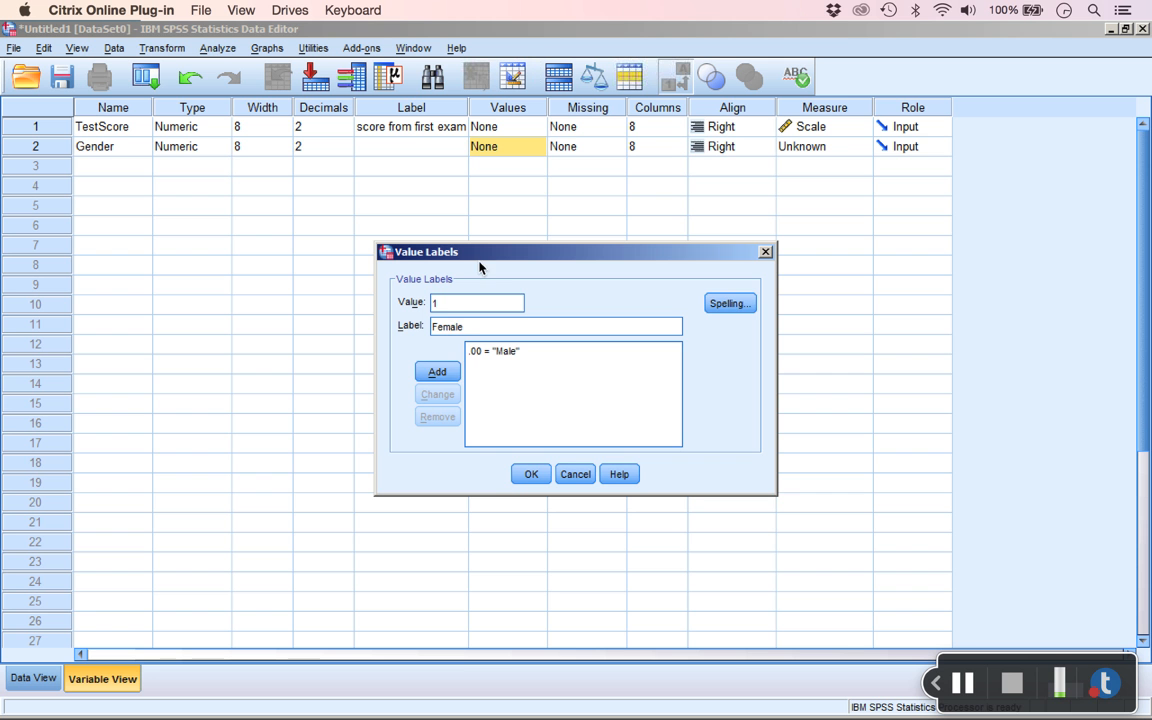
click(437, 372)
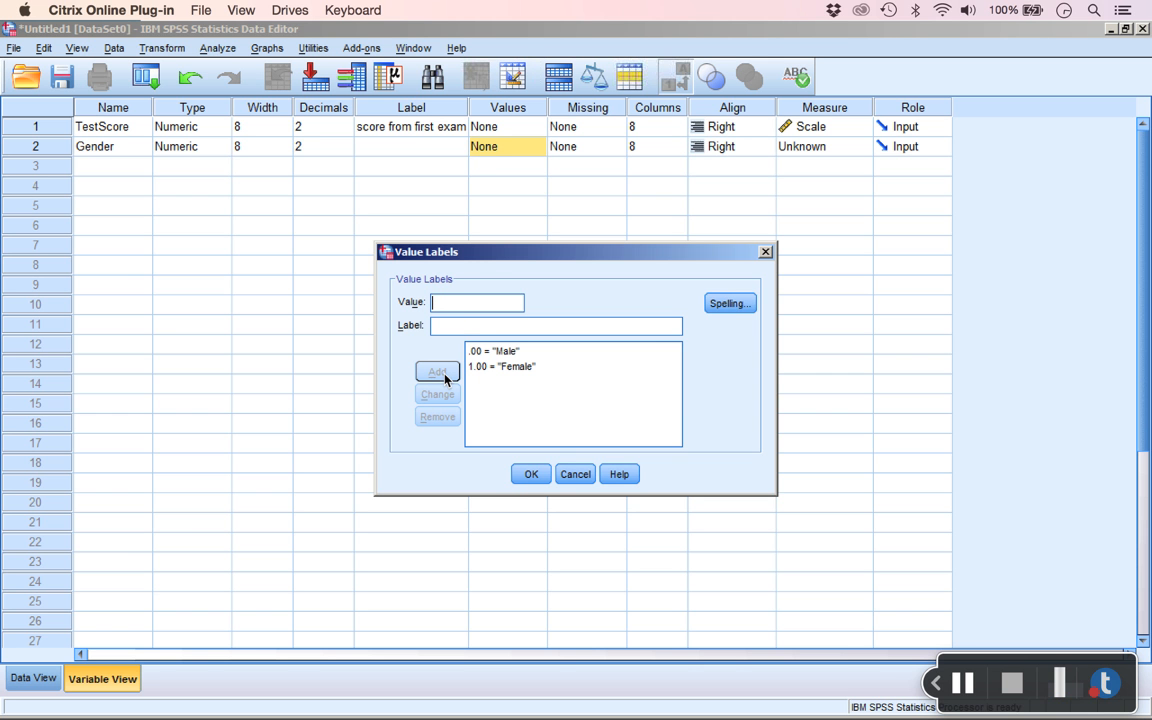
click(533, 473)
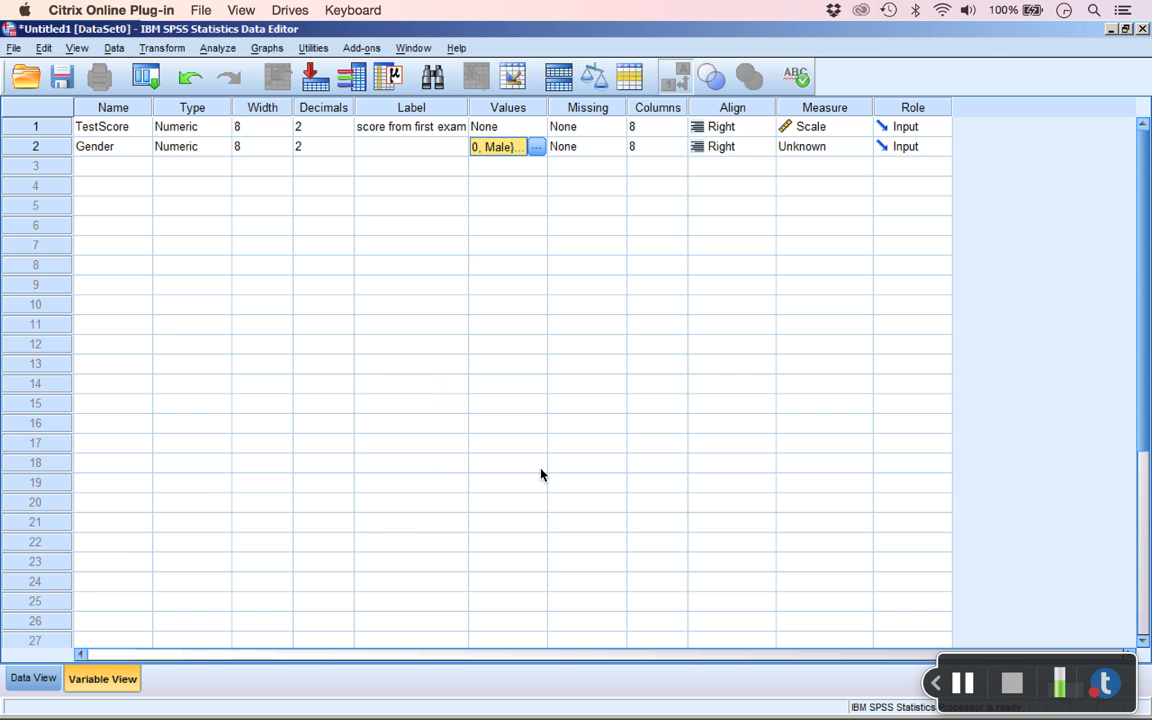
Step: Give the Gender variable the label "gender" and set its measurement level to Nominal
click(413, 146)
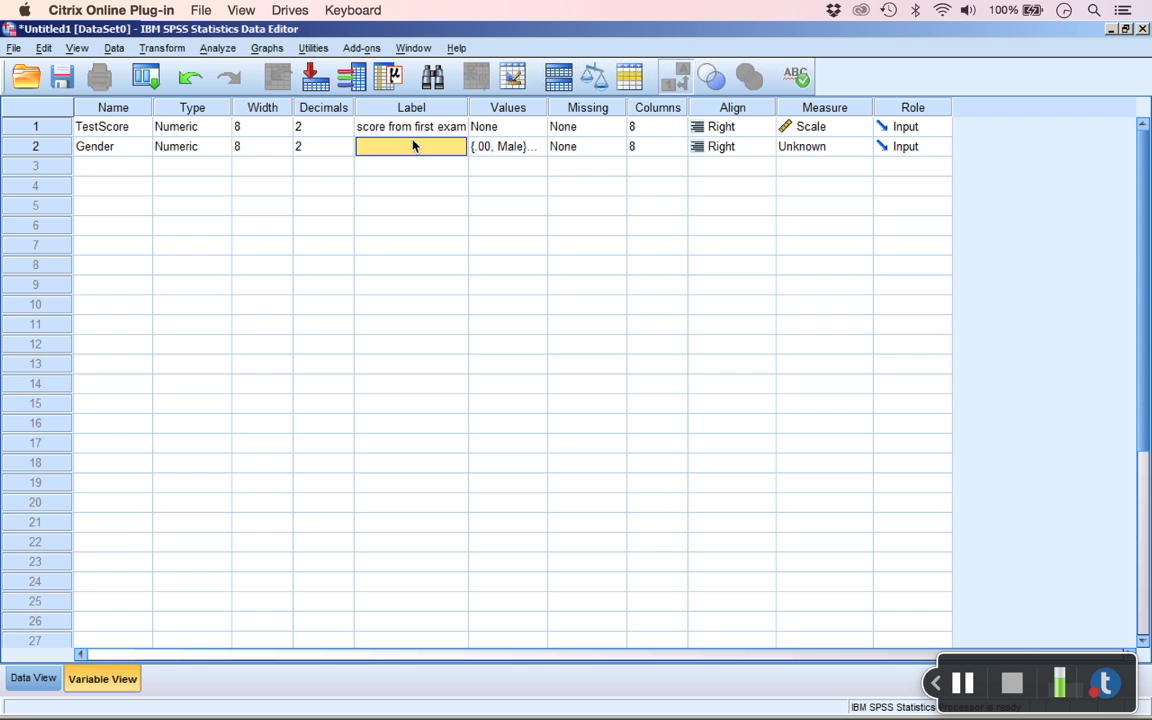
text(gender)
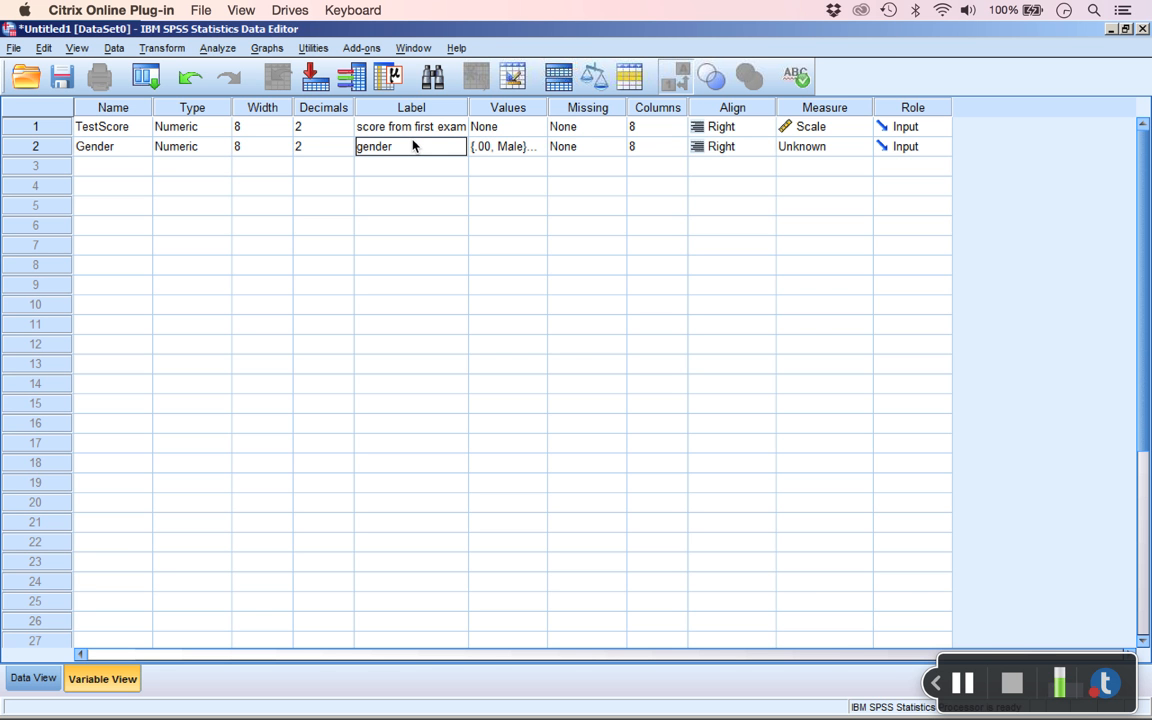
key(Return)
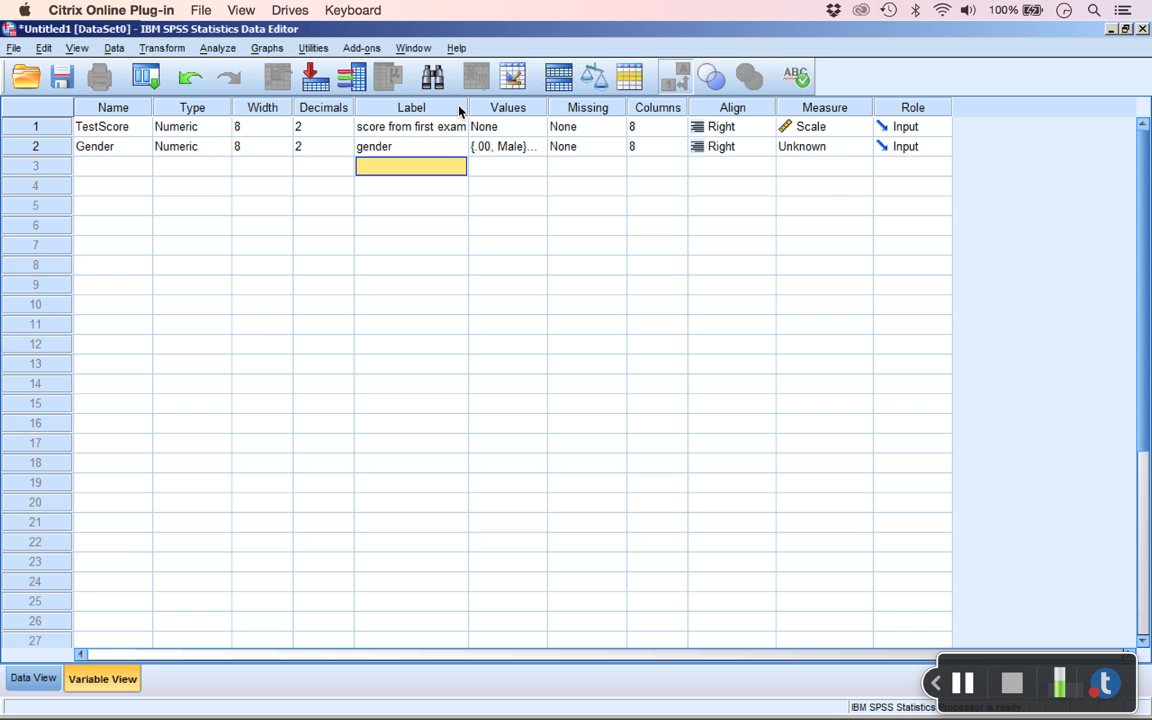
click(845, 148)
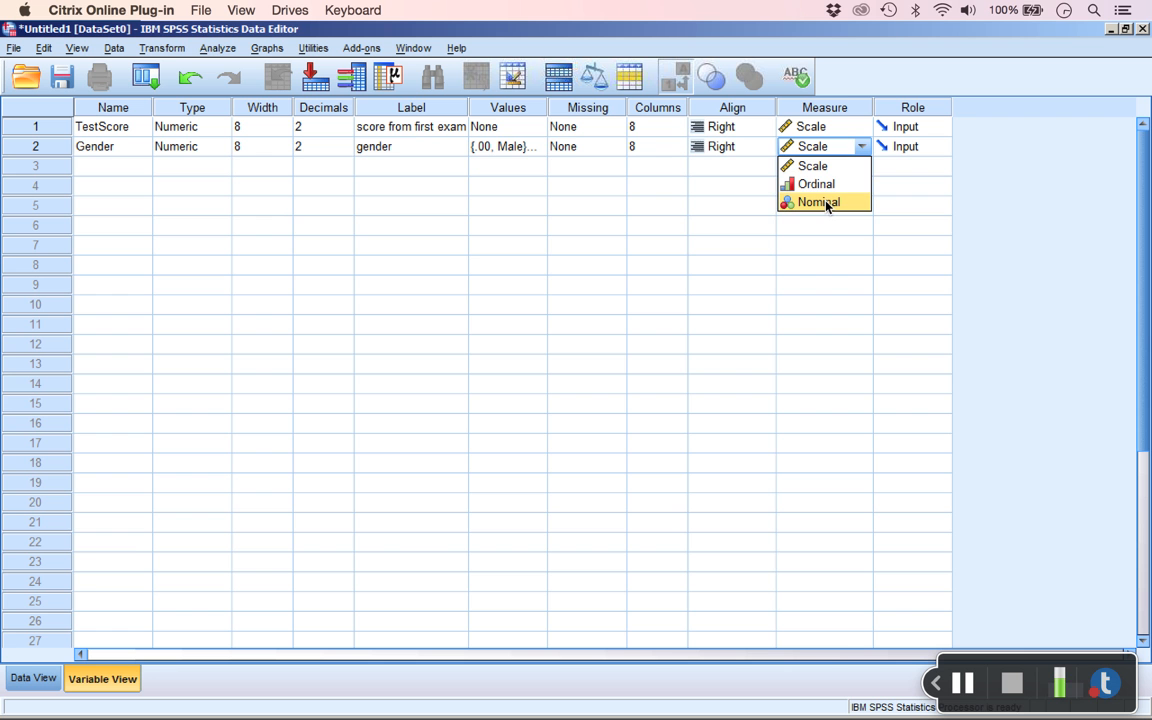
click(827, 204)
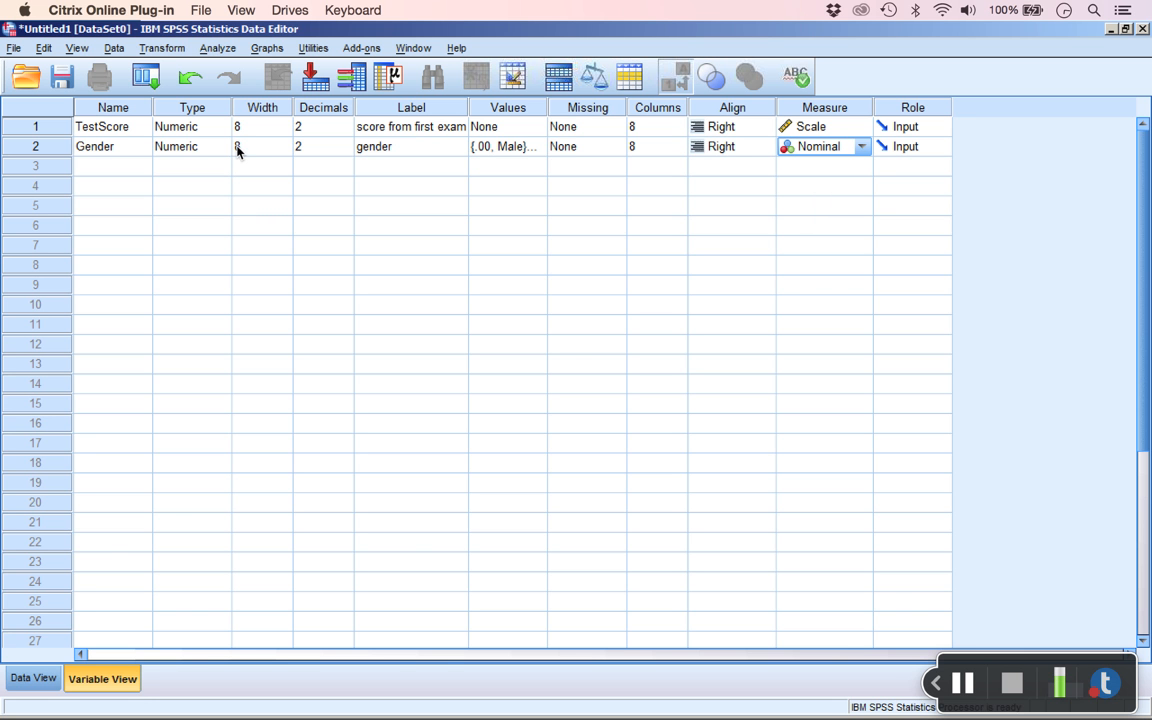
click(88, 170)
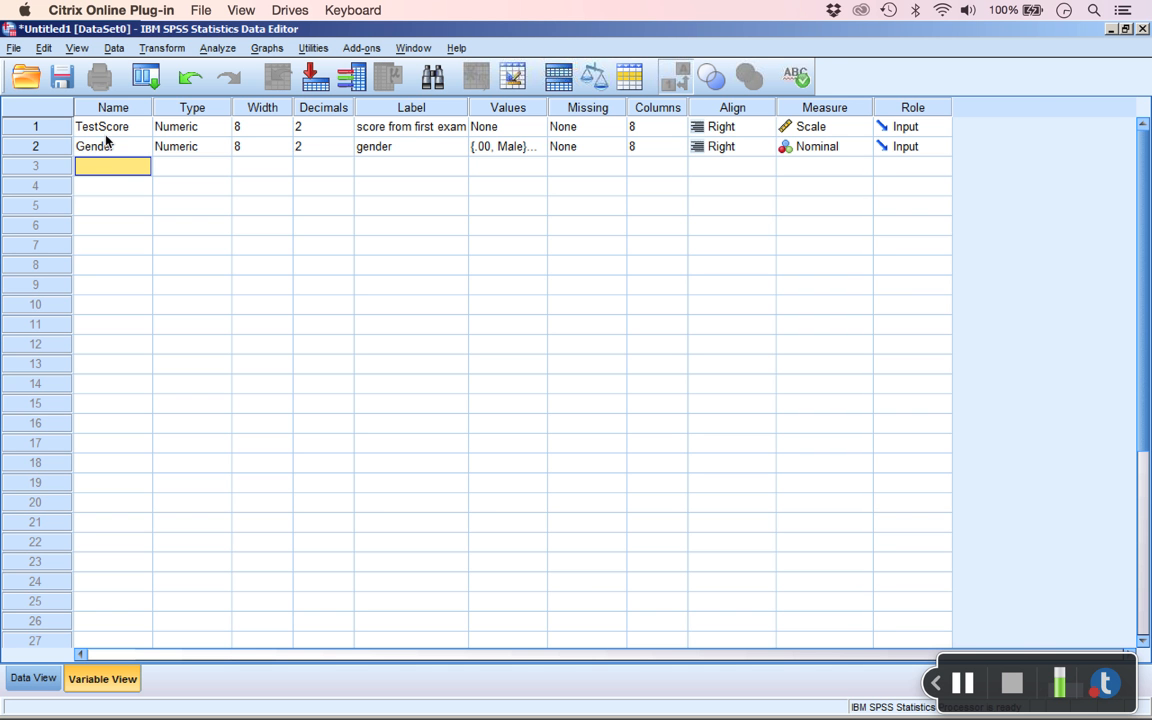
Step: Return to the data grid and enter the TestScore values 80, 85, 90, 70, 65 and 68 in rows 1 to 6
click(33, 679)
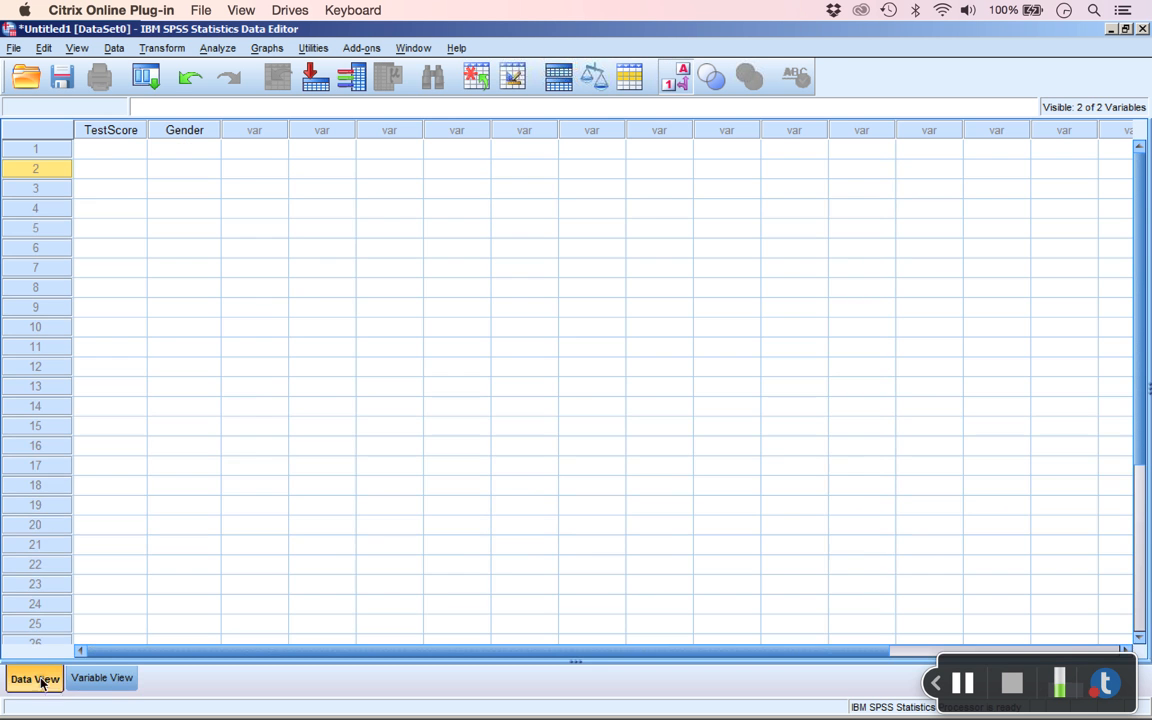
click(122, 147)
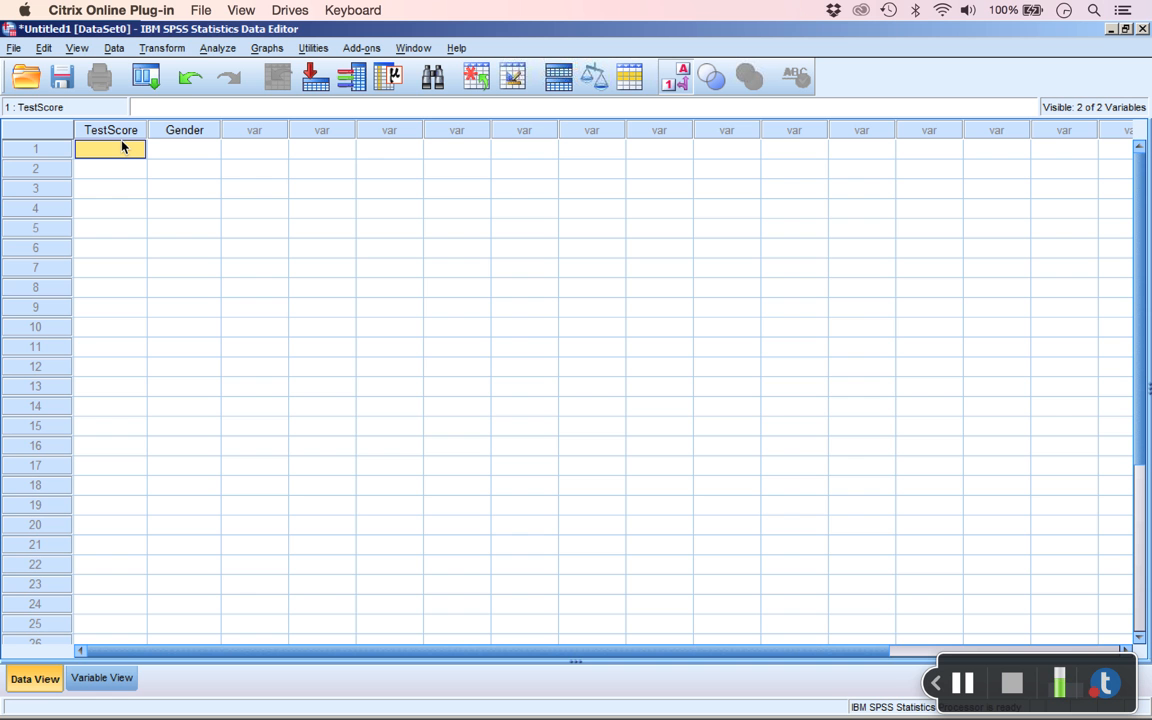
text(80)
key(Return)
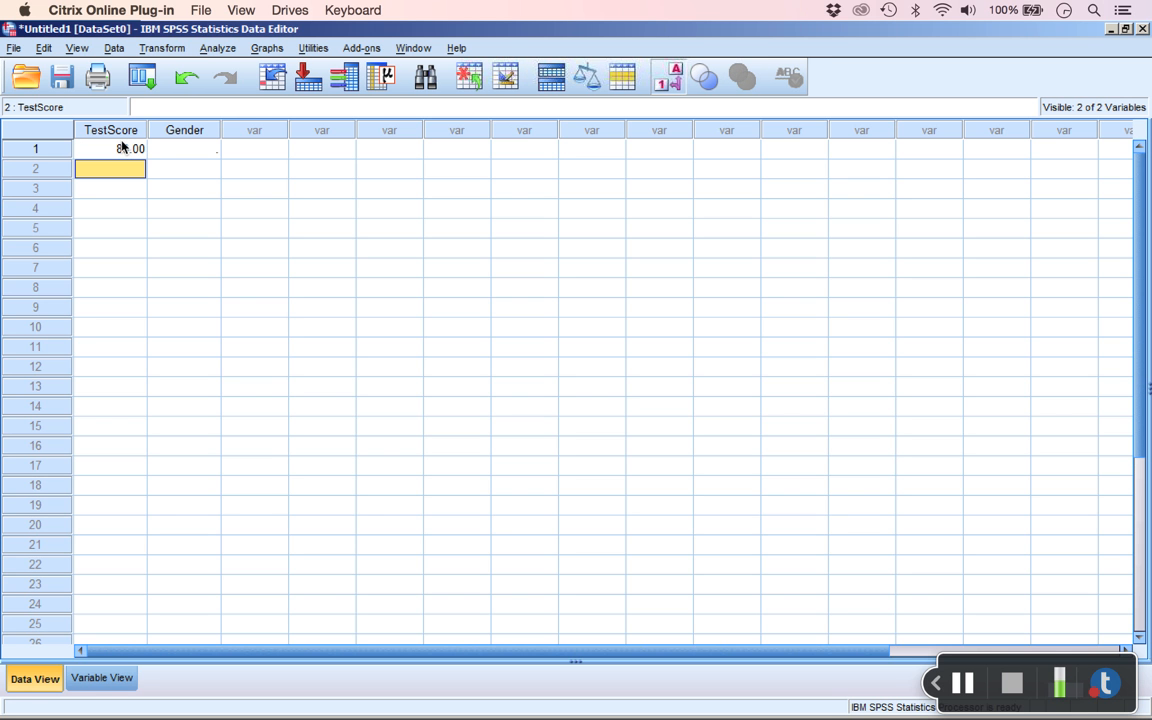
text(85)
key(Return)
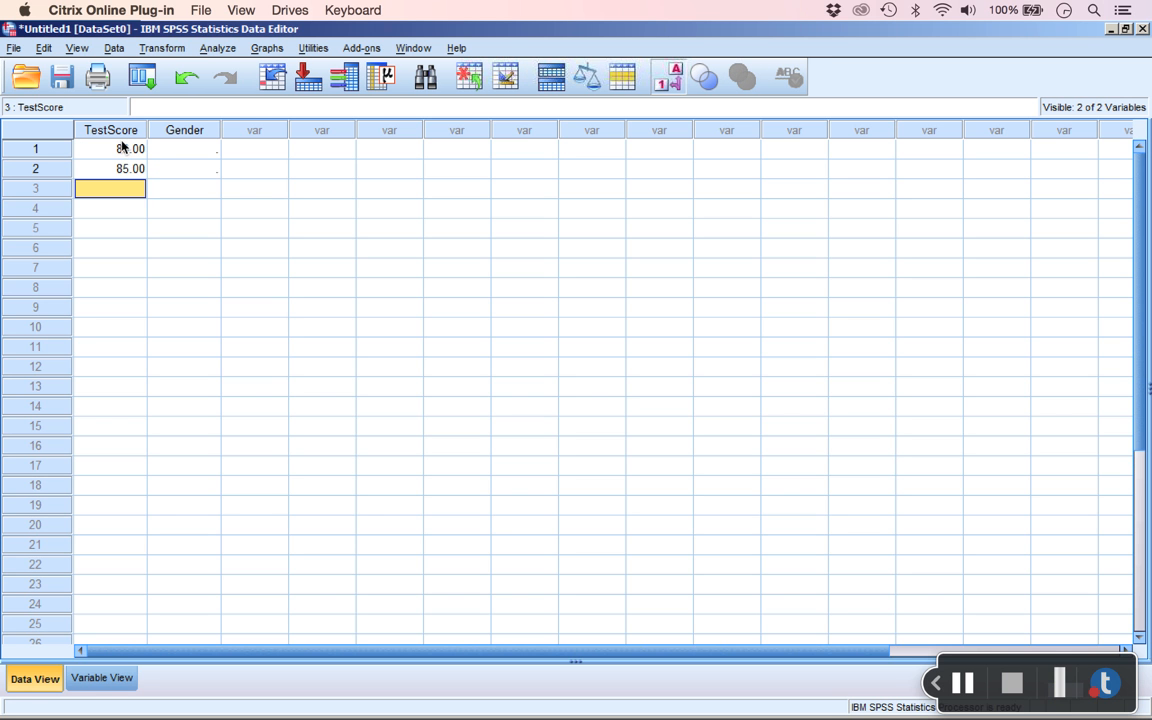
text(90)
text(70)
key(Return)
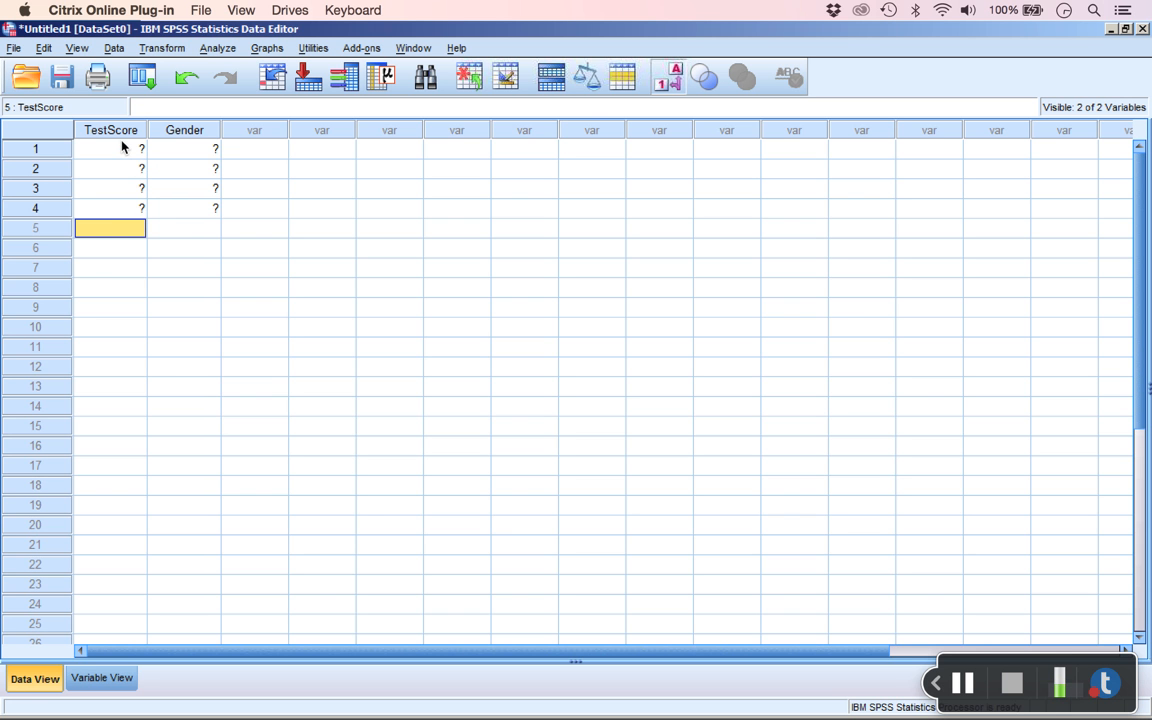
text(65)
key(Return)
text(68)
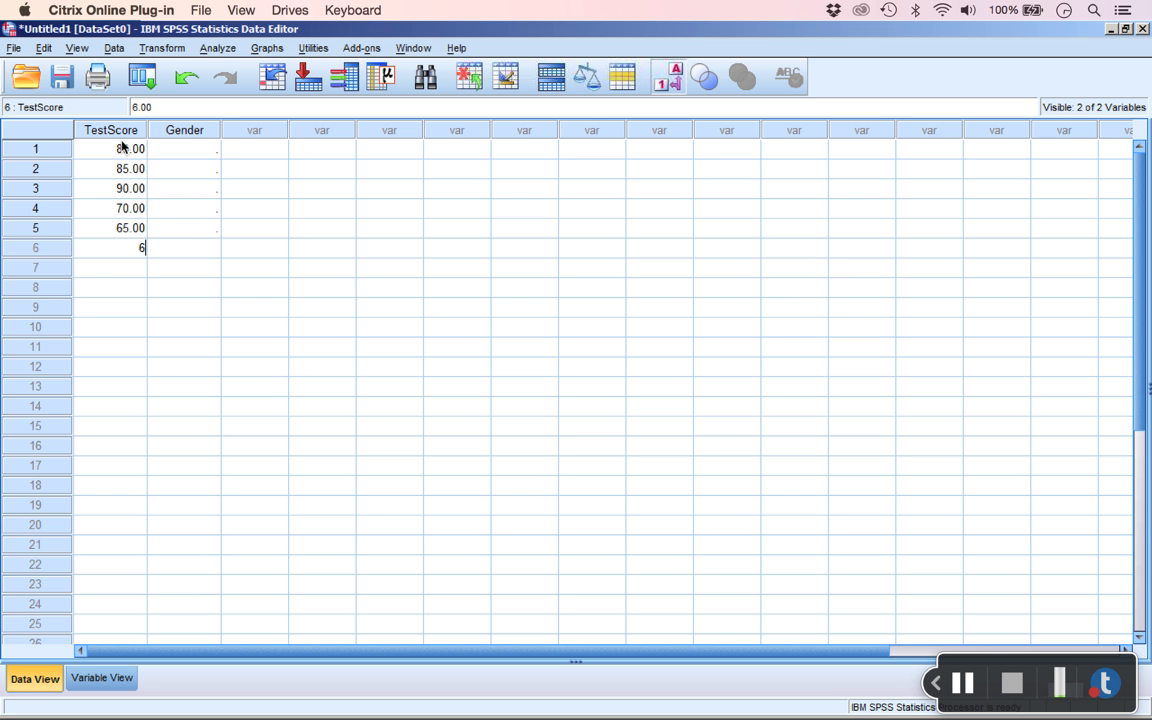
key(Return)
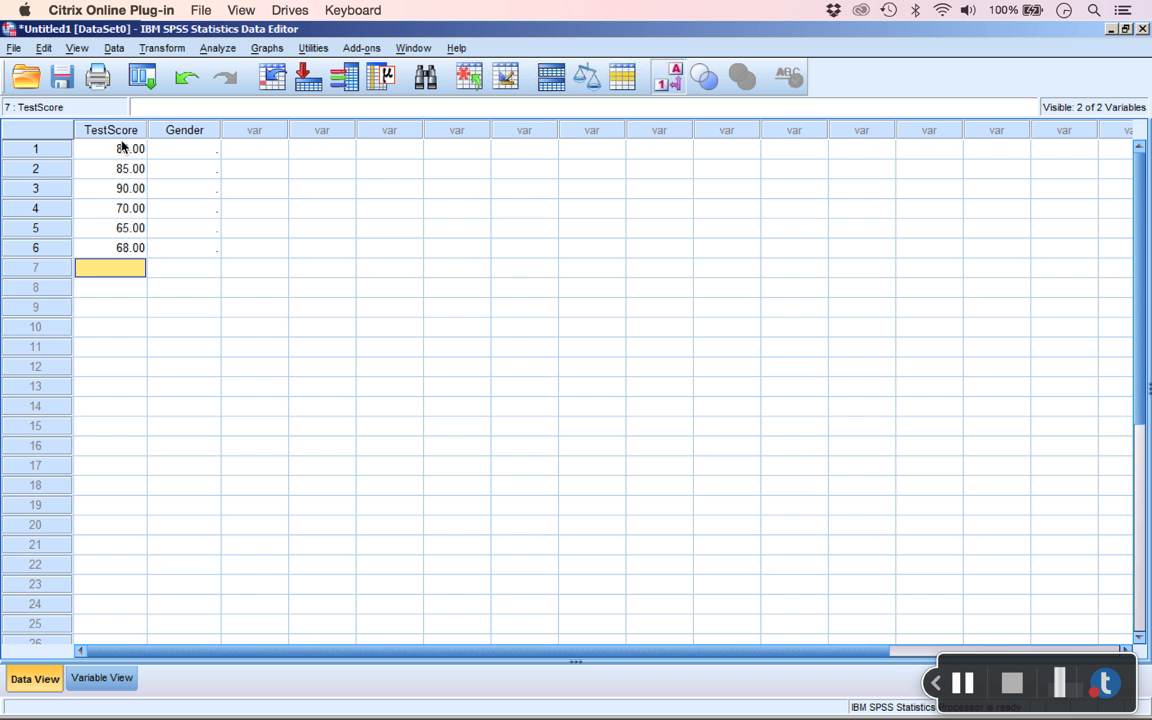
Step: Enter the TestScore values 74, 89, 90 and 98 in rows 7 to 10
text(74)
key(Return)
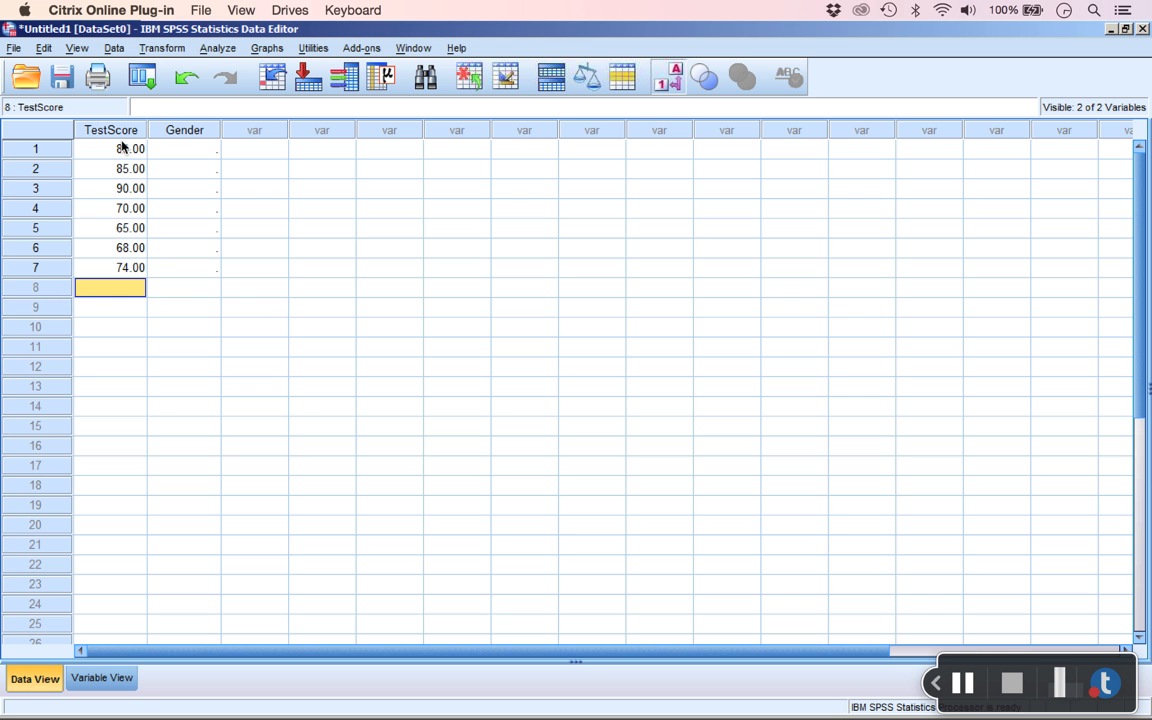
text(89)
key(Return)
text(90)
key(Return)
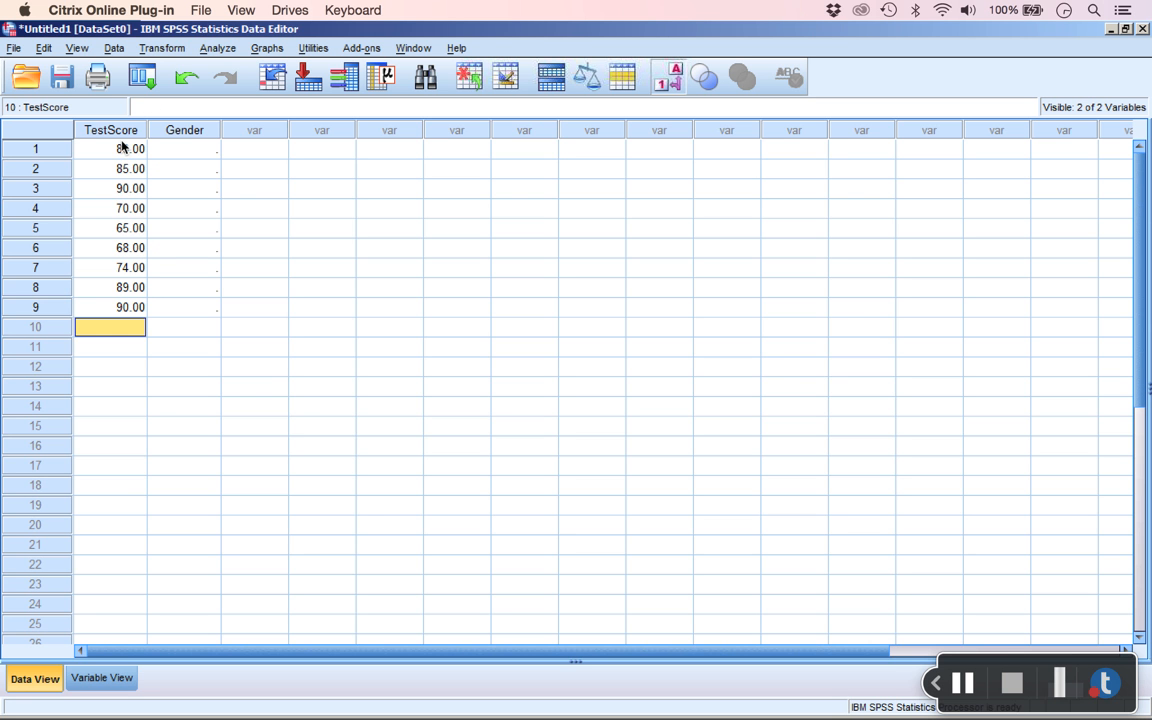
text(98)
key(Return)
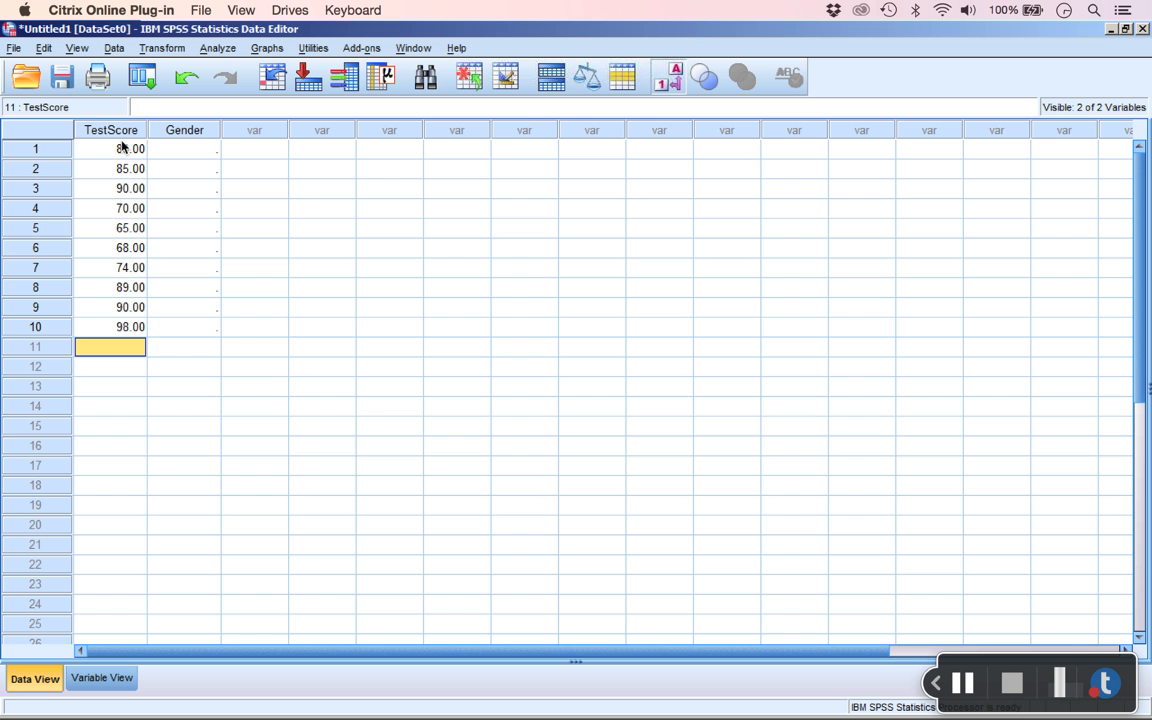
Step: Enter Male as the Gender value for rows 1 to 5
click(197, 147)
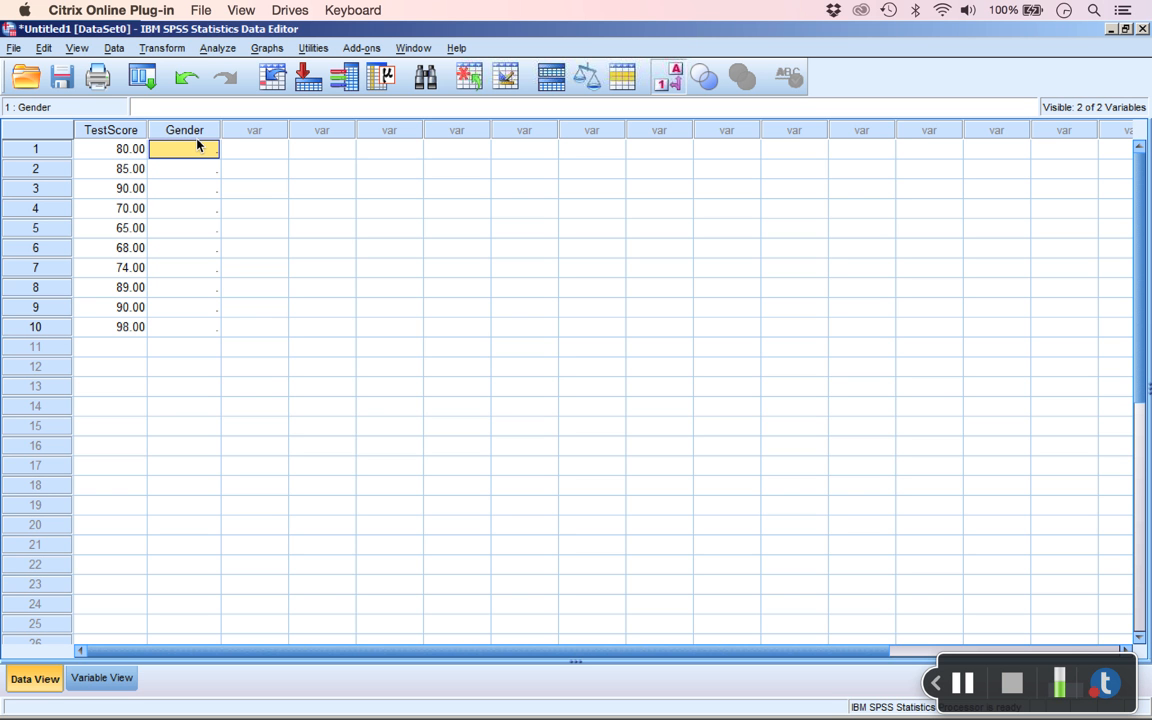
text(Male)
key(Return)
text(Male)
key(Return)
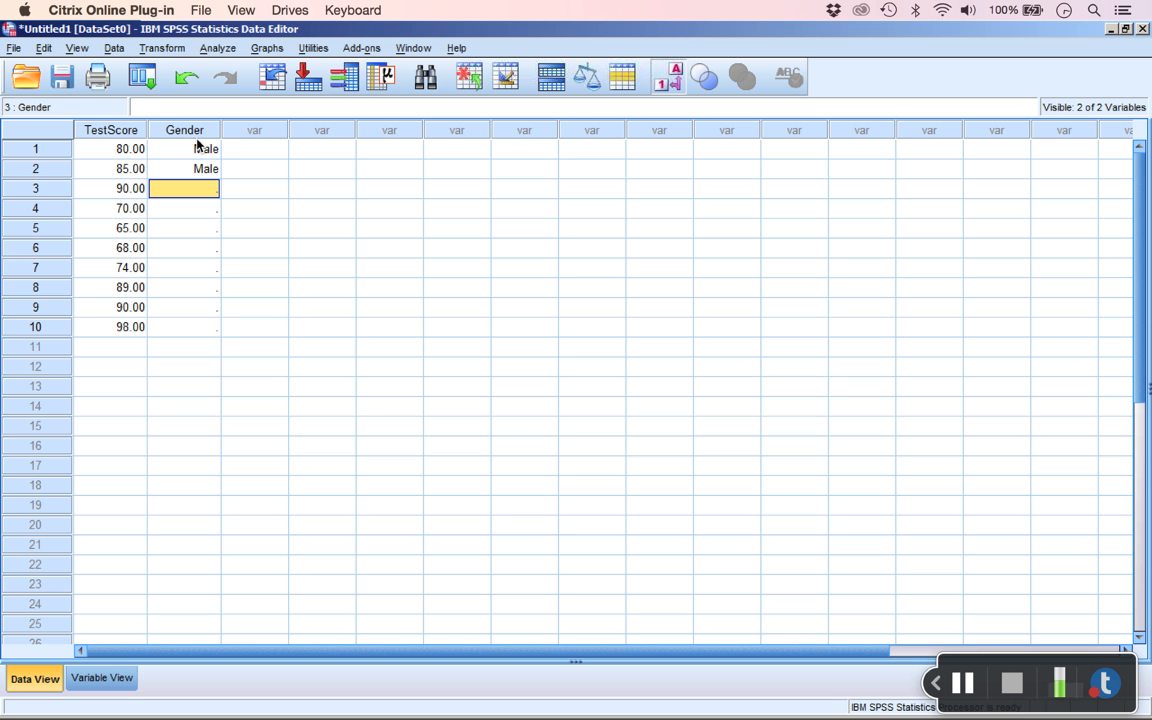
text(Male)
key(Return)
text(Male)
key(Return)
text(Male)
key(Return)
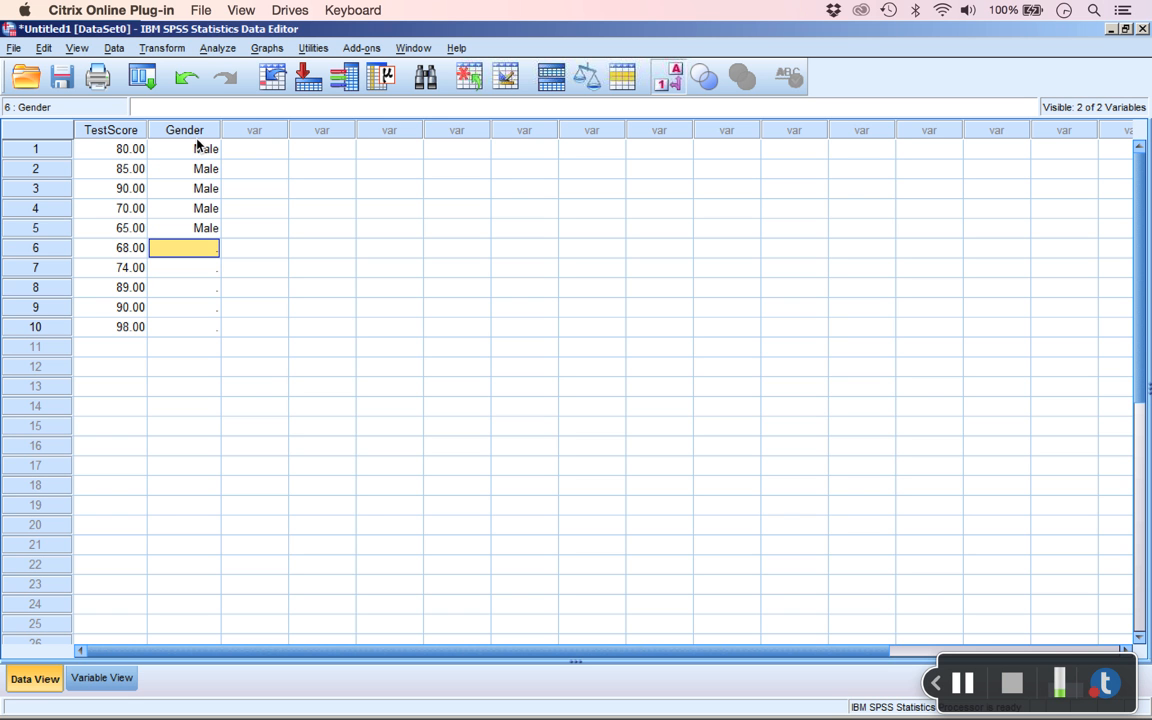
Step: Enter Female as the Gender value for rows 6 to 10
text(Female)
key(Return)
text(Female)
key(Return)
text(Female)
key(Return)
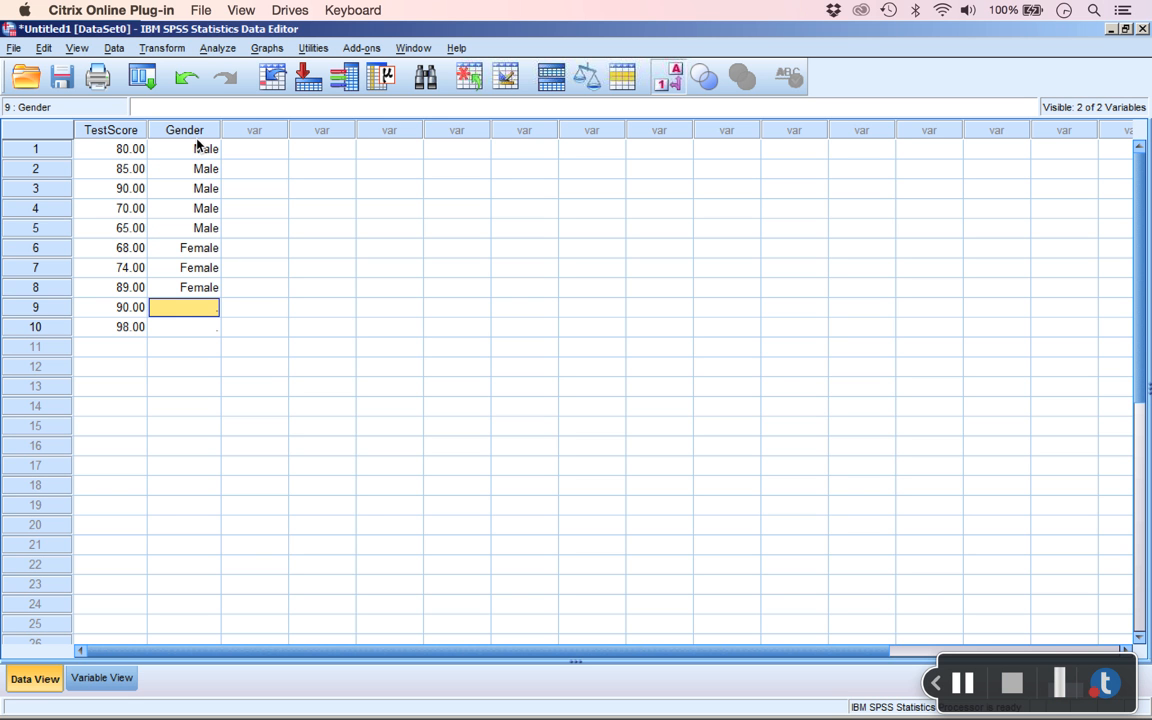
text(Female)
key(Return)
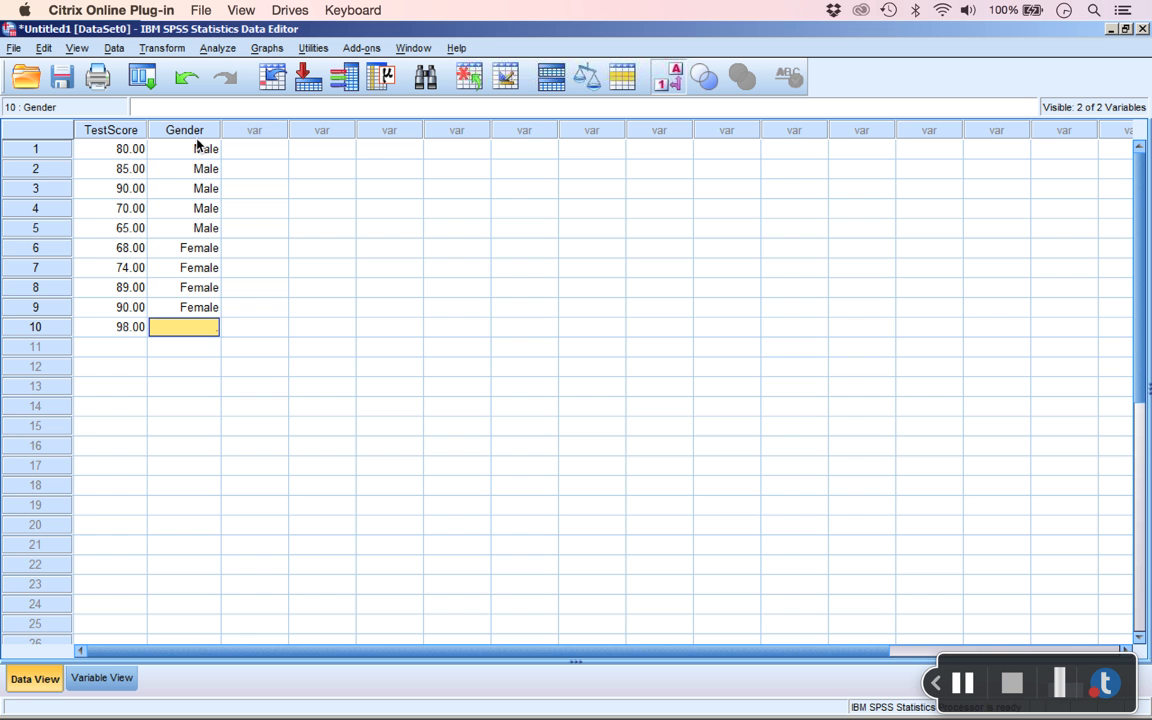
text(Female)
key(Return)
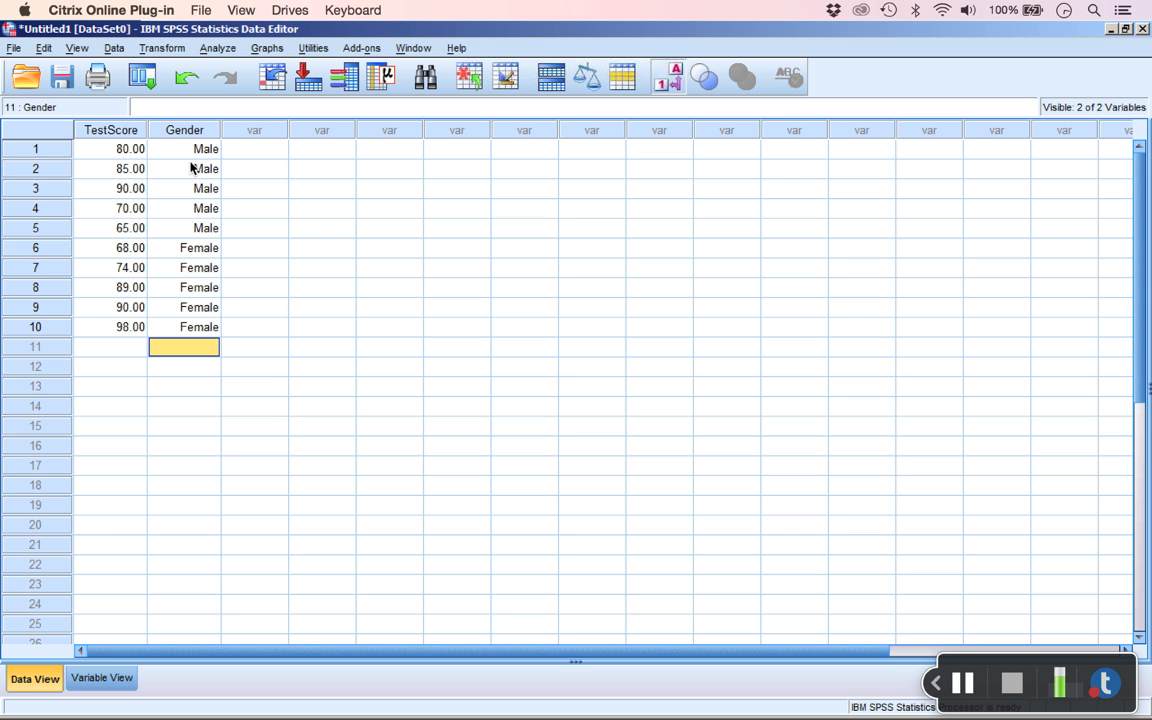
Step: Switch off the value labels display to view Gender's numeric codes, and switch the labels back on
click(77, 48)
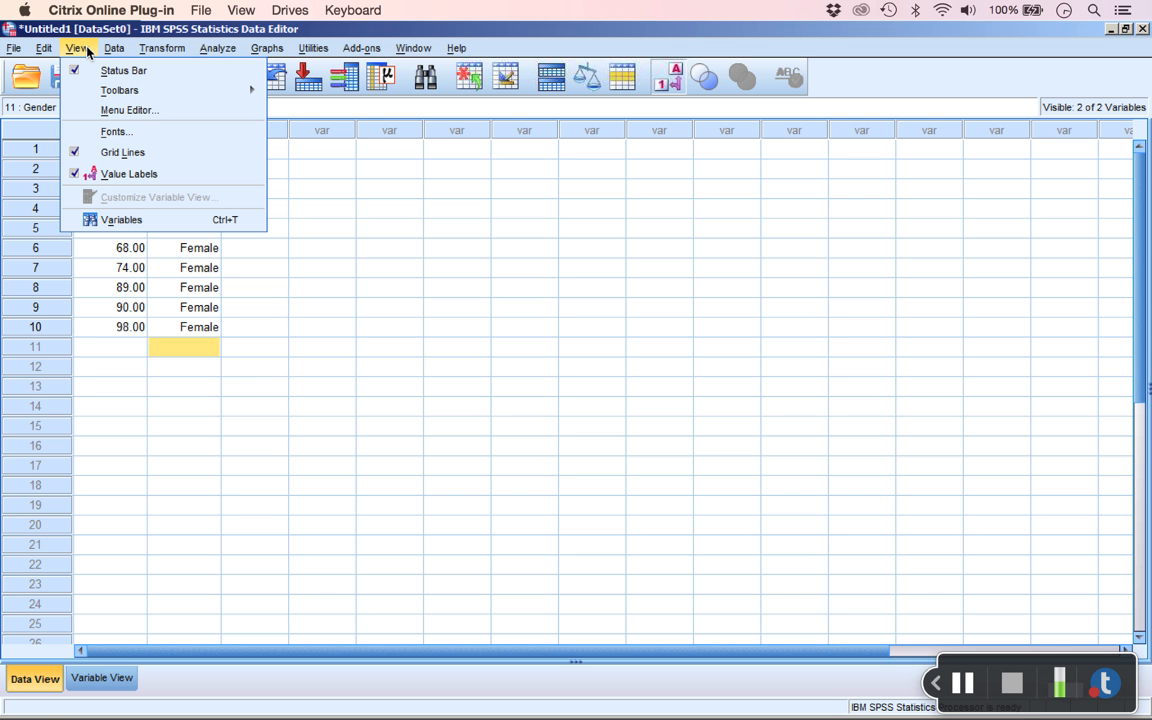
click(86, 176)
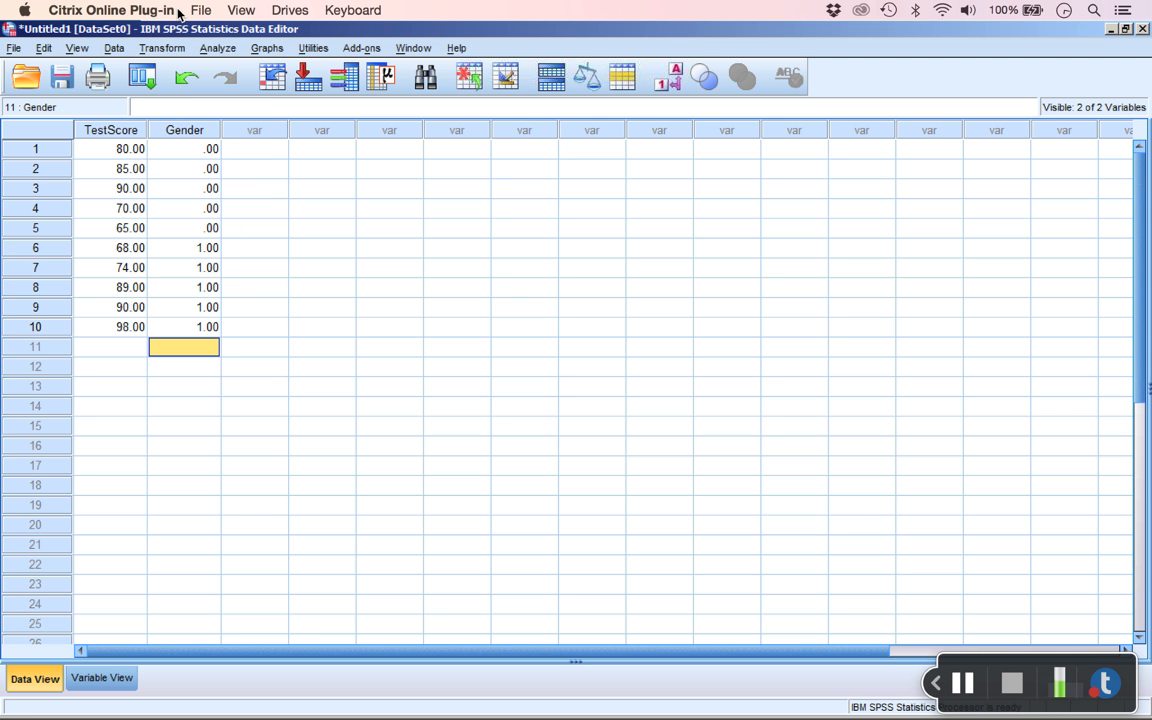
click(83, 50)
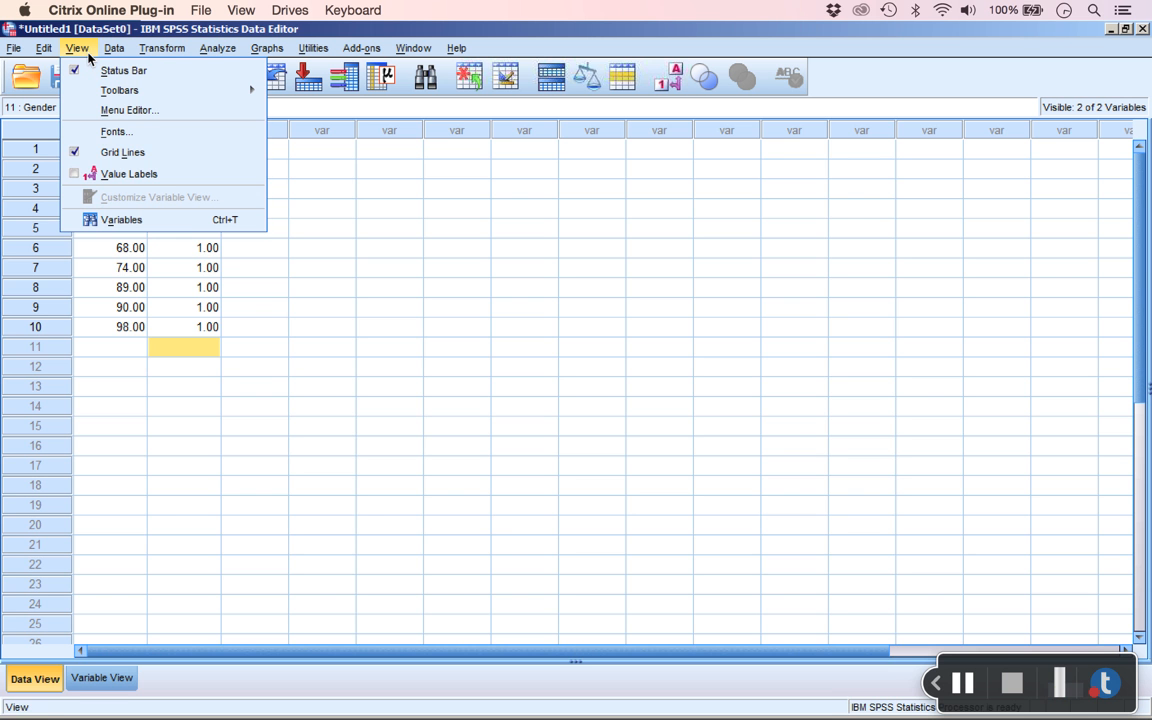
click(115, 174)
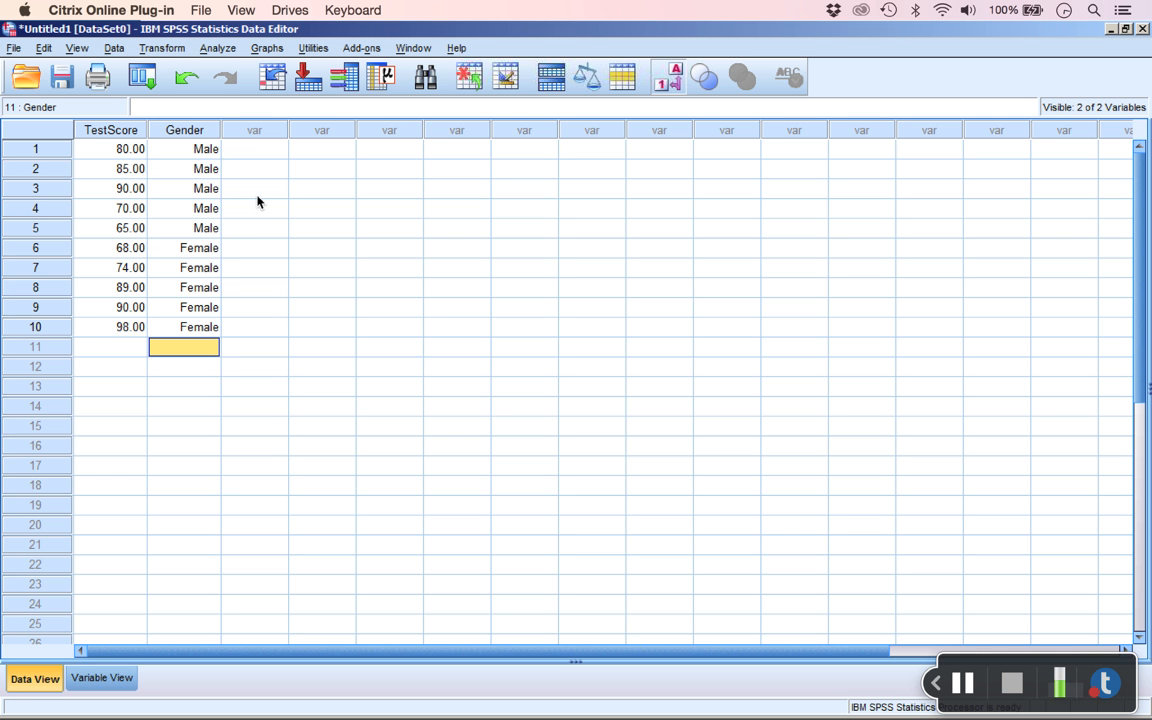
Step: Start a Frequencies analysis and add both the first exam score and gender as its variables
click(218, 48)
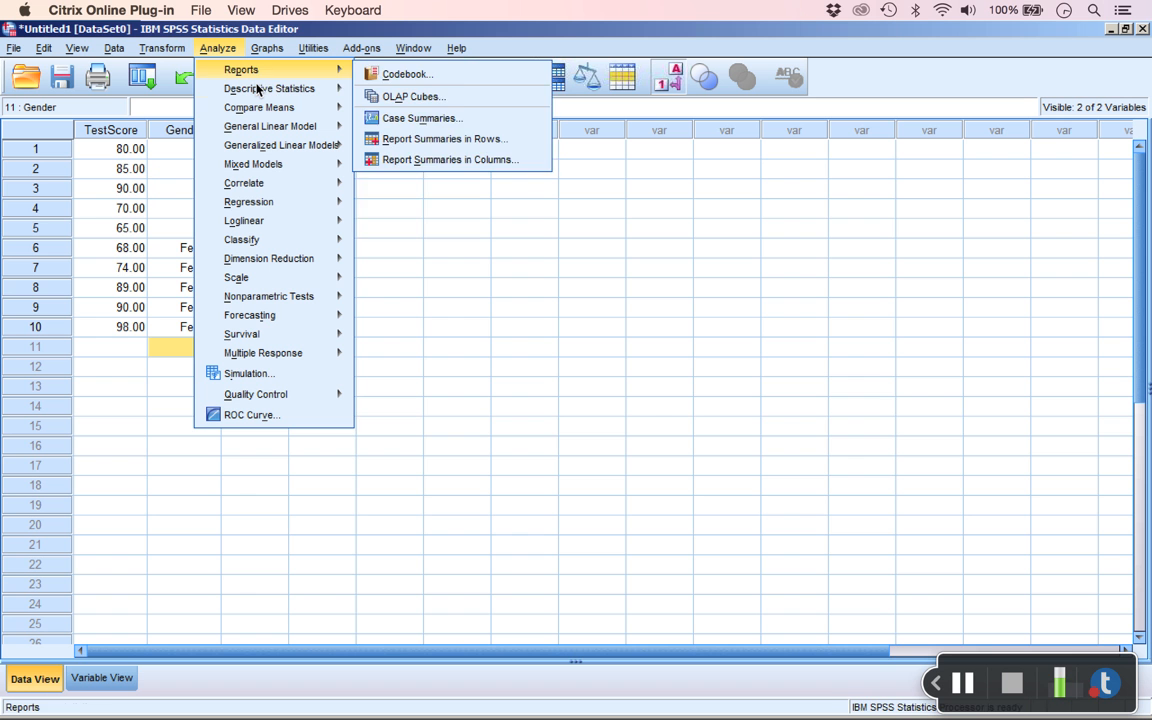
mouse_move(255, 90)
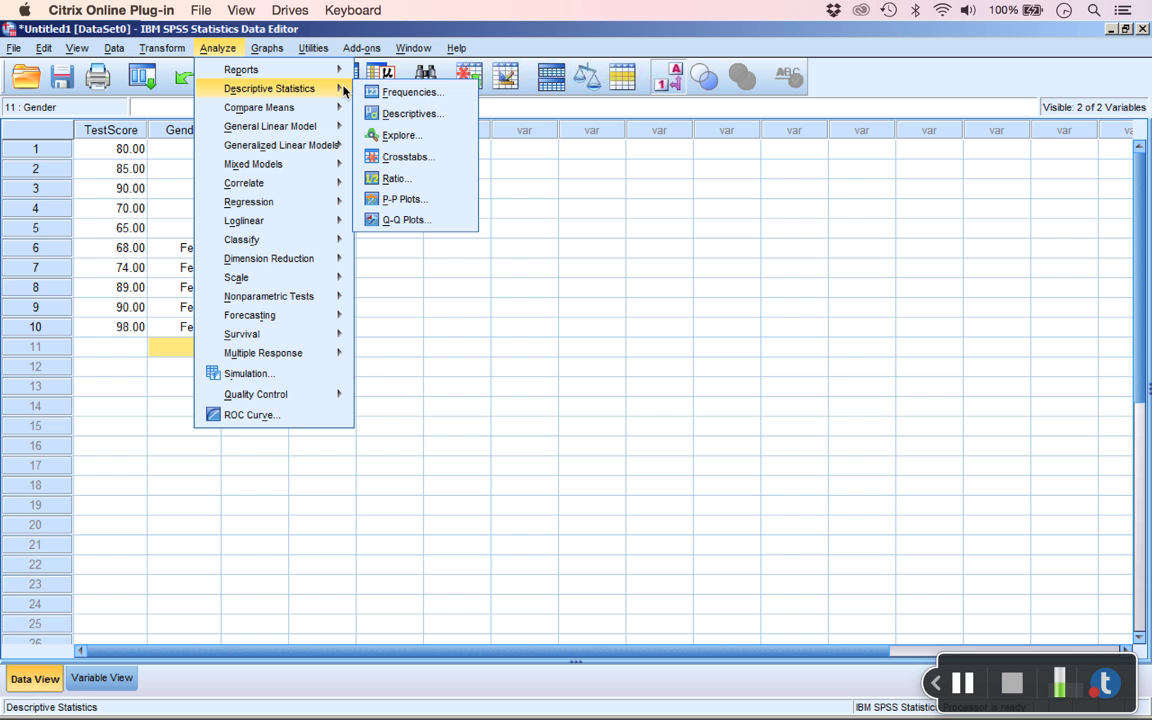
click(455, 96)
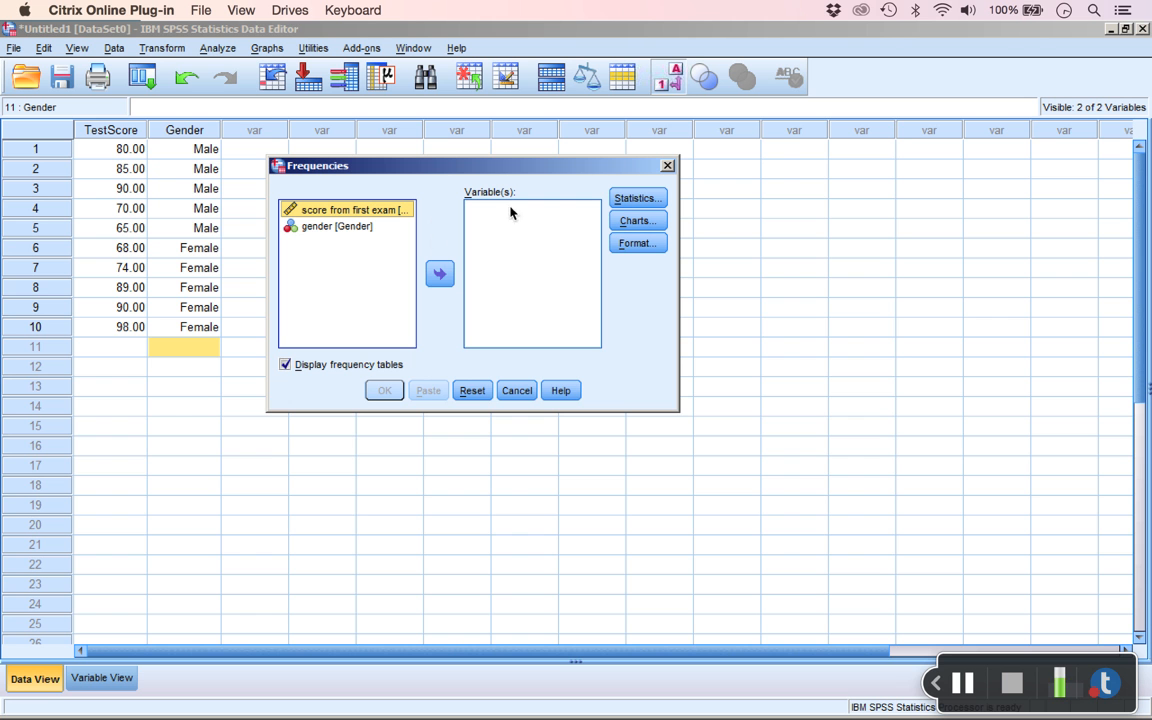
click(440, 273)
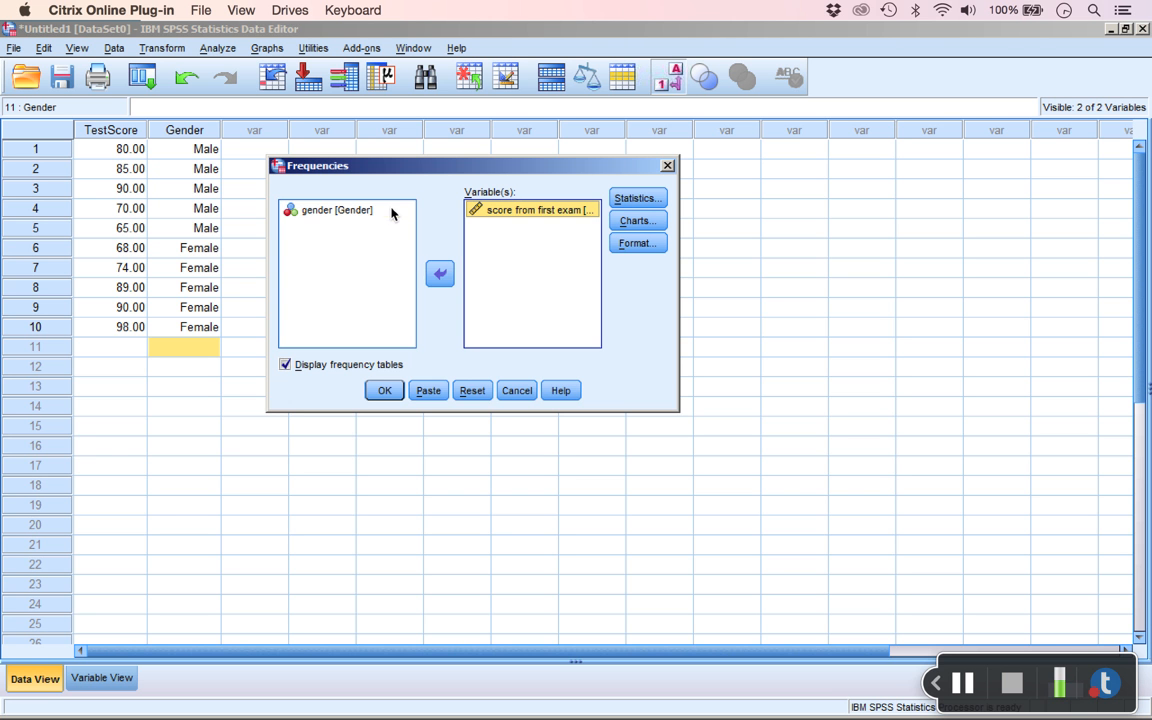
click(385, 211)
click(440, 273)
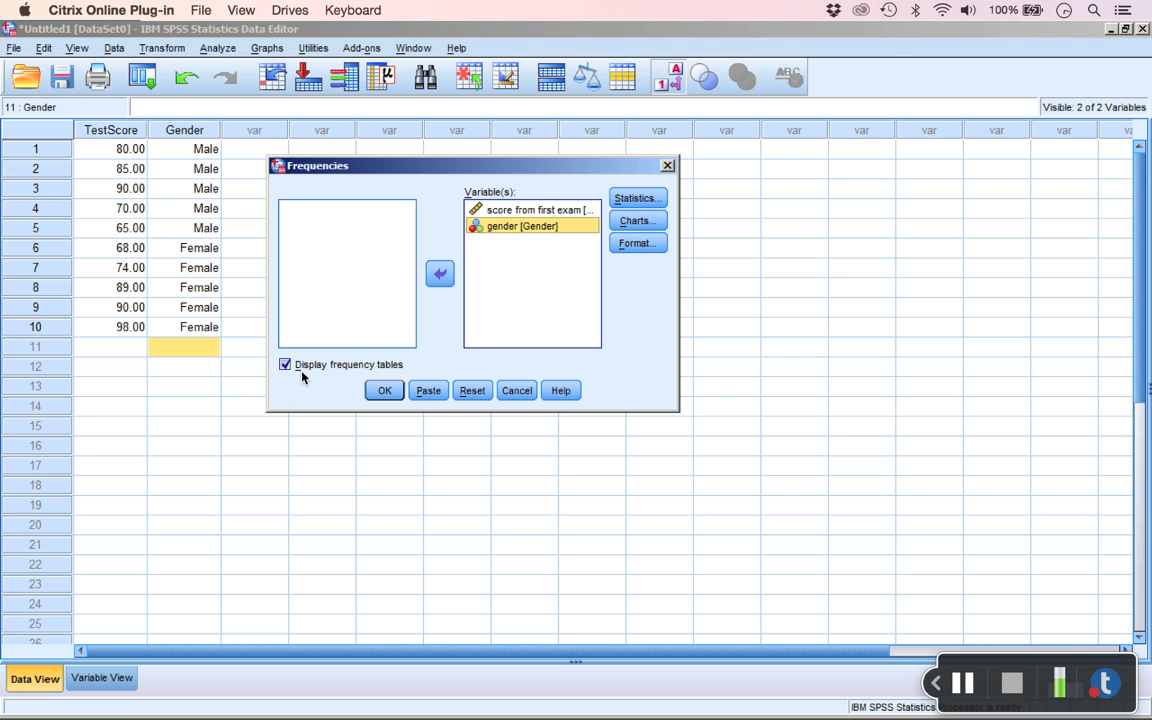
click(566, 211)
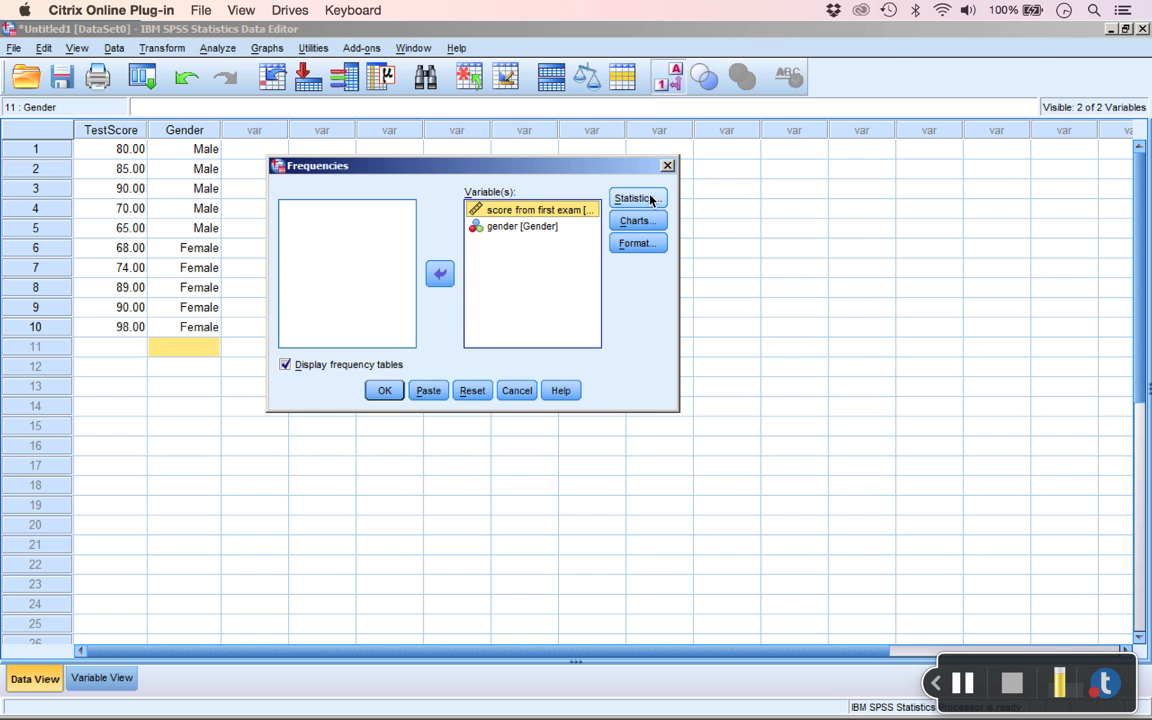
Step: Request the mean, median, mode and standard deviation as statistics for the Frequencies analysis
click(650, 199)
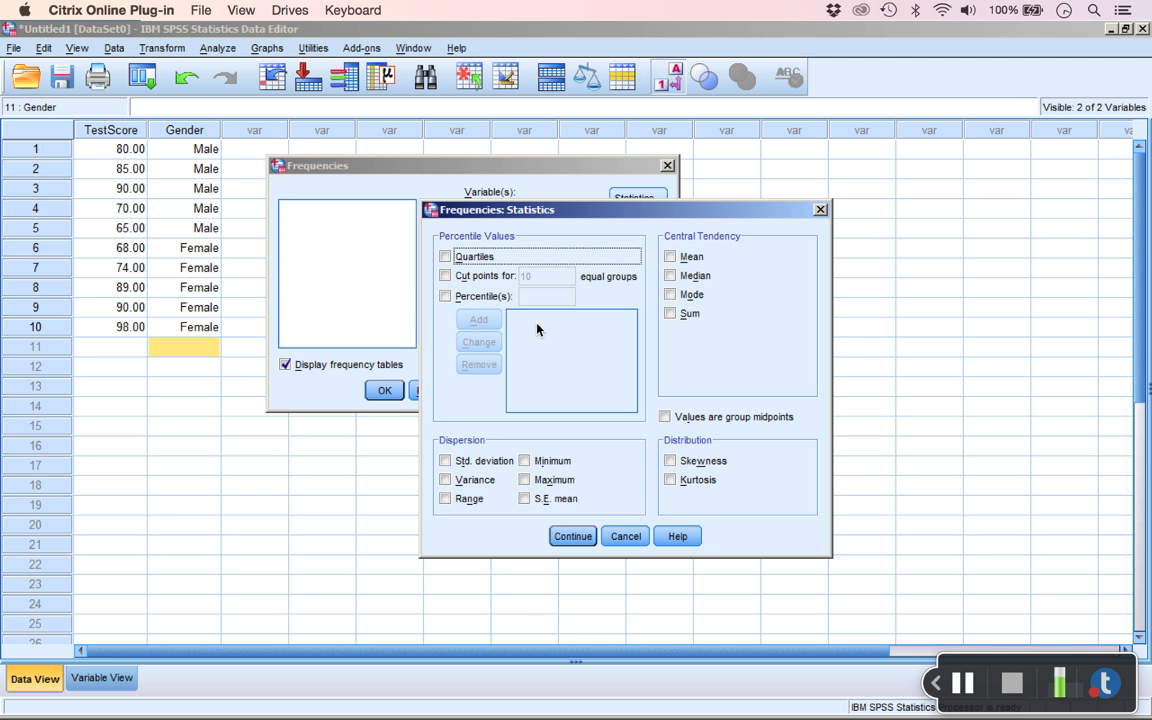
click(680, 257)
click(680, 276)
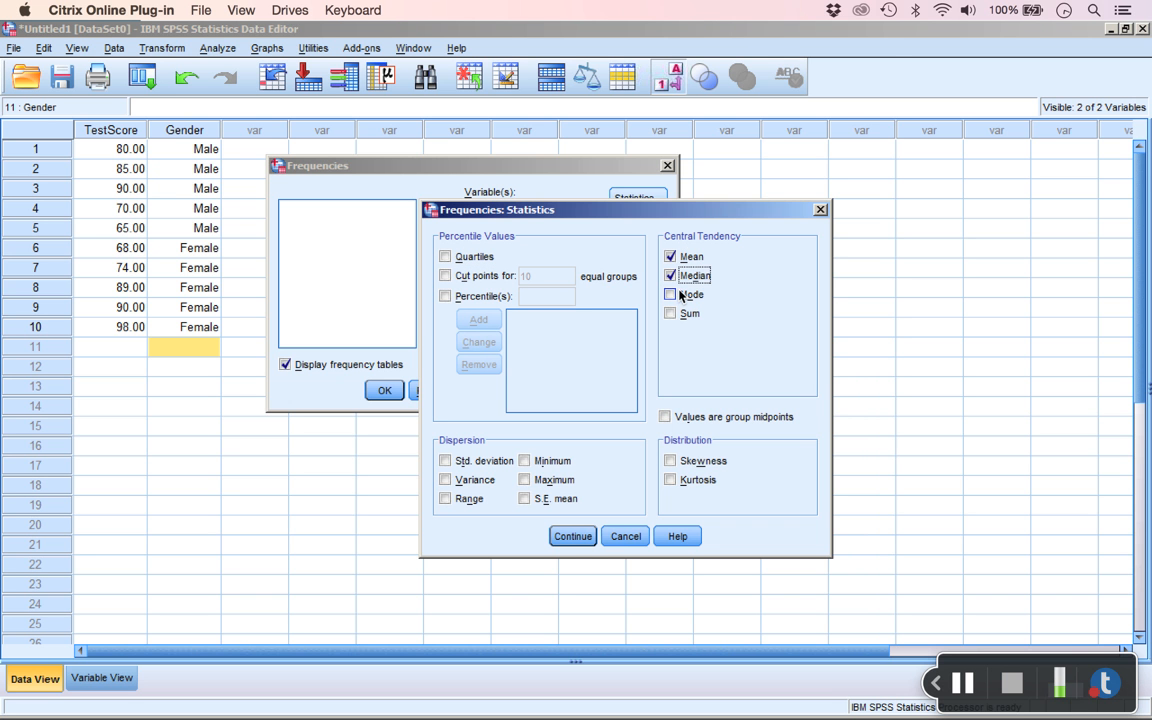
click(685, 294)
click(452, 461)
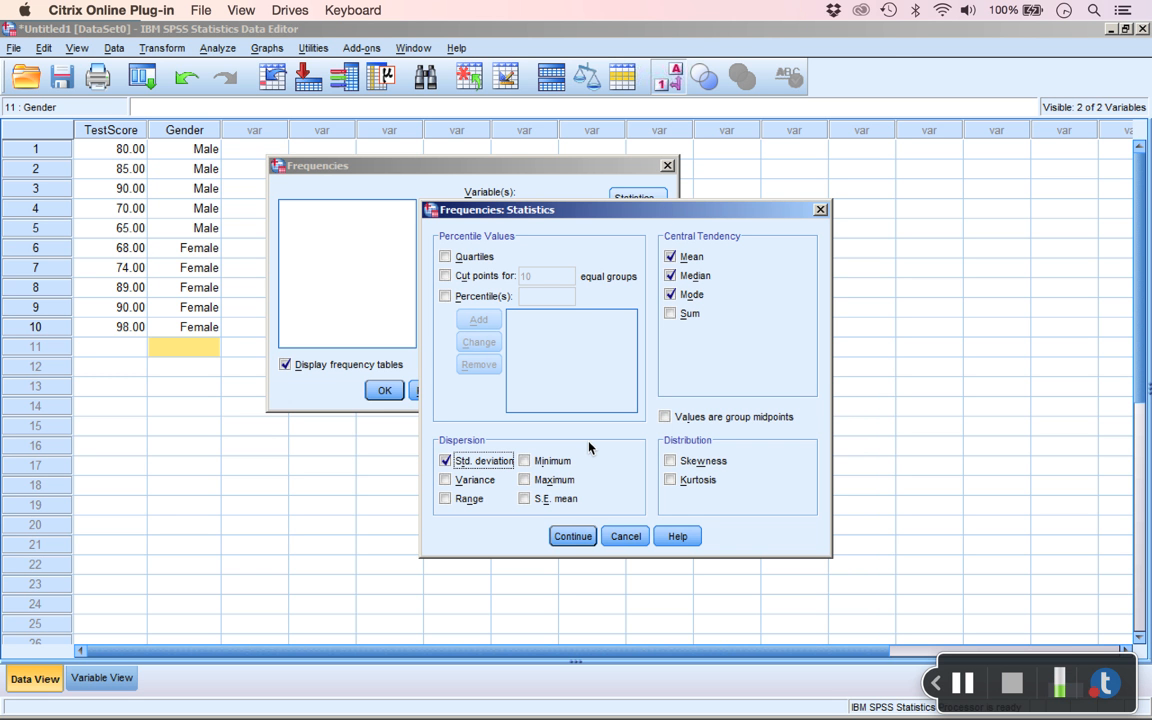
click(576, 536)
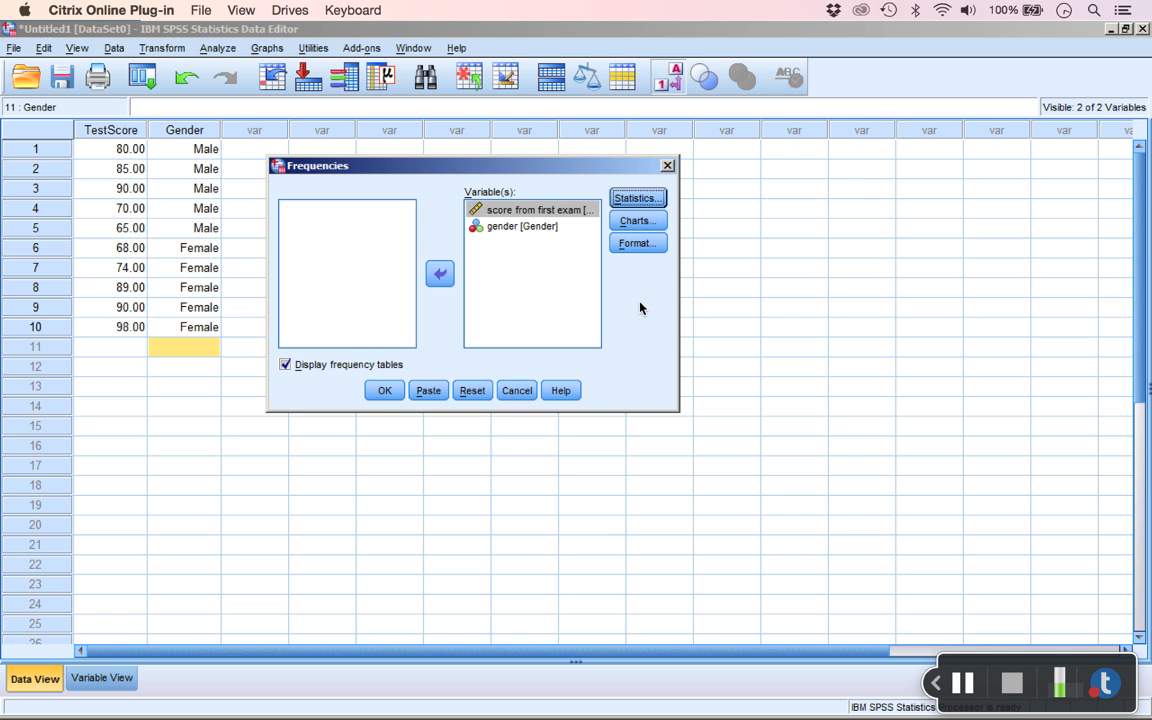
Step: Request histograms with a normal curve and run the Frequencies analysis
click(660, 222)
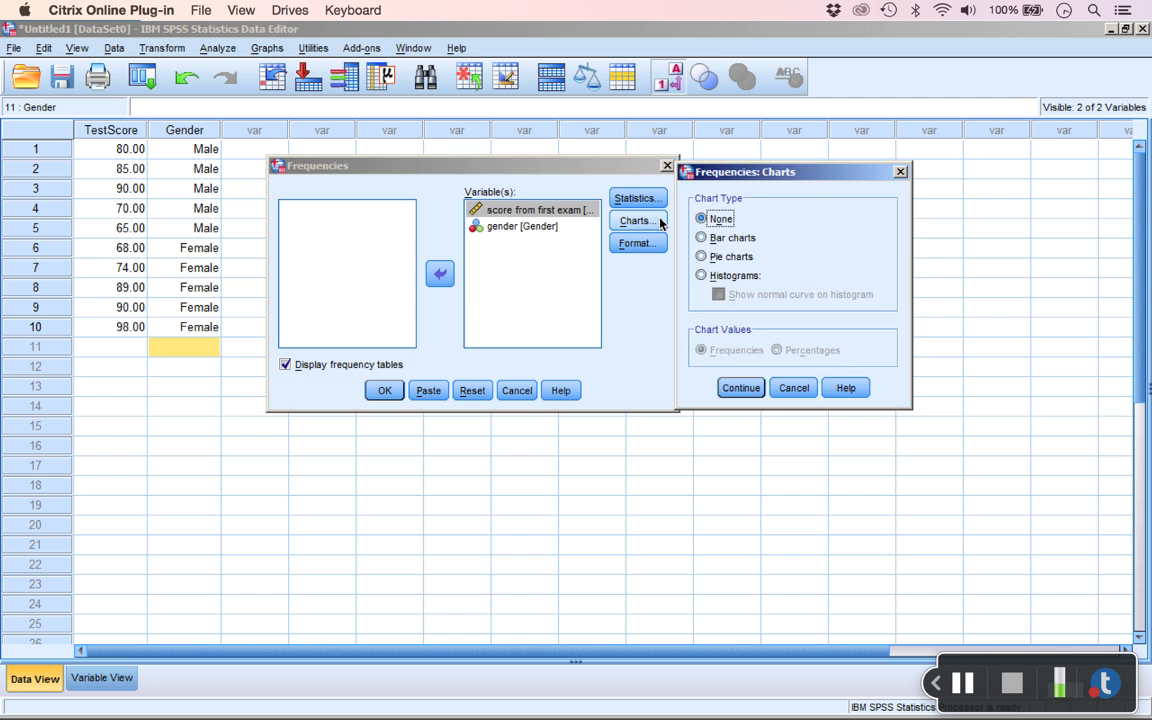
key(Escape)
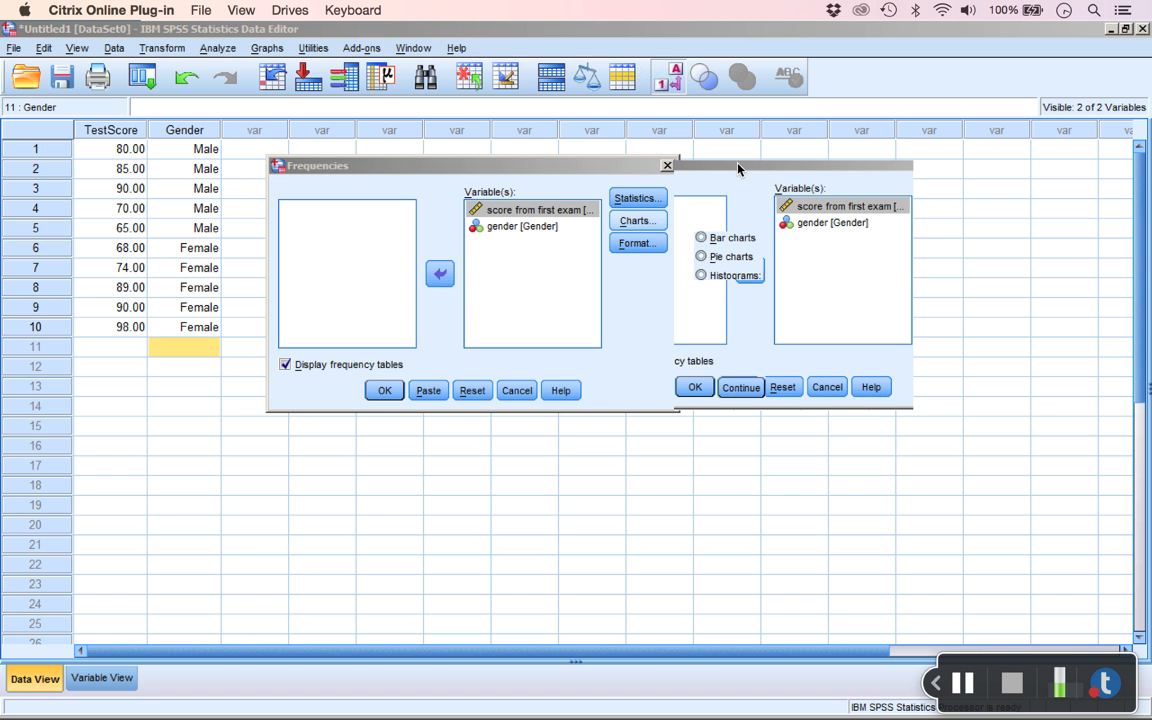
drag(738, 165, 673, 313)
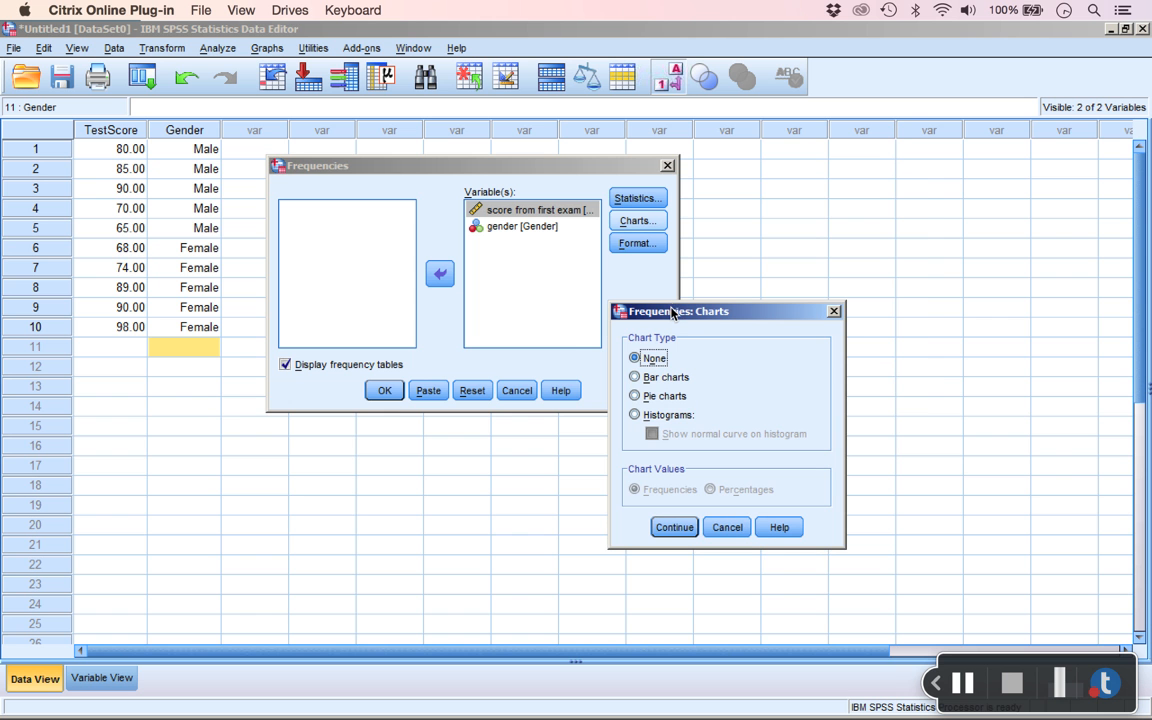
click(635, 414)
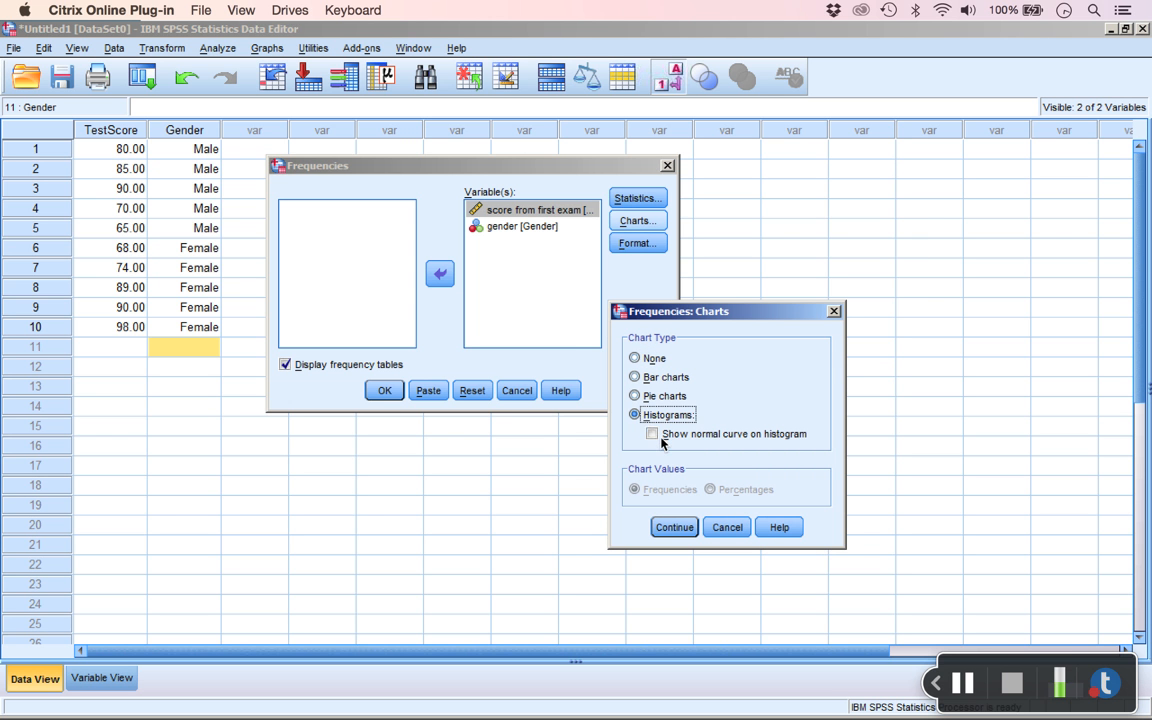
click(661, 434)
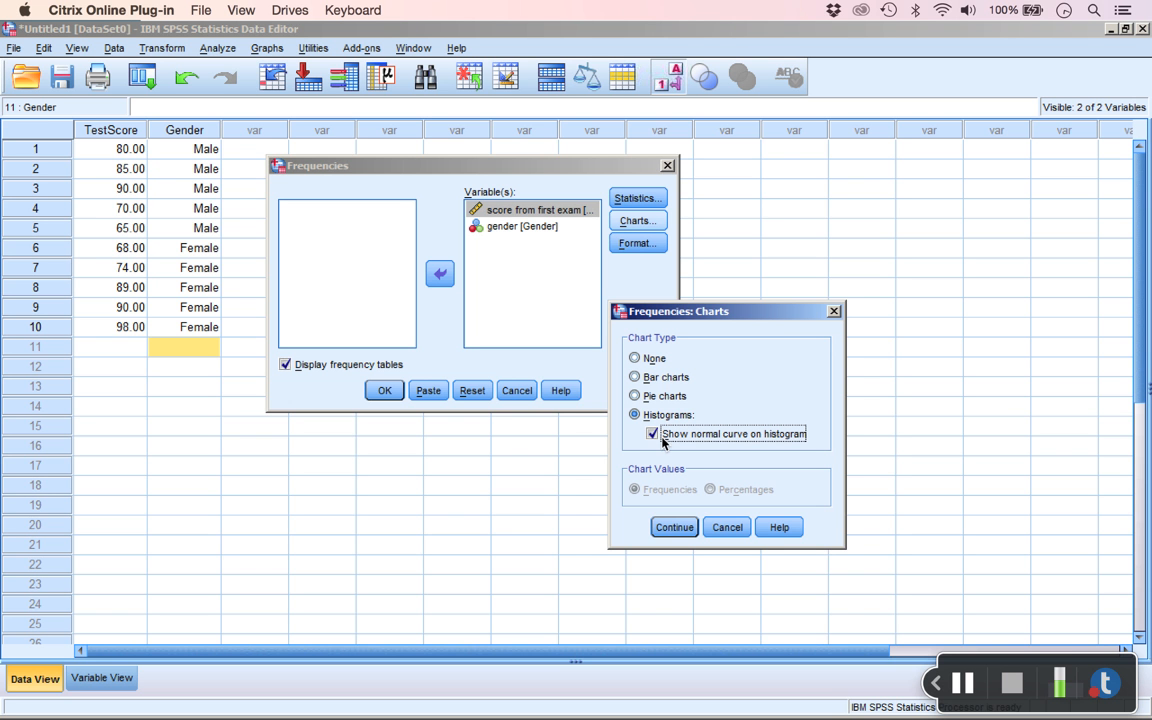
click(684, 528)
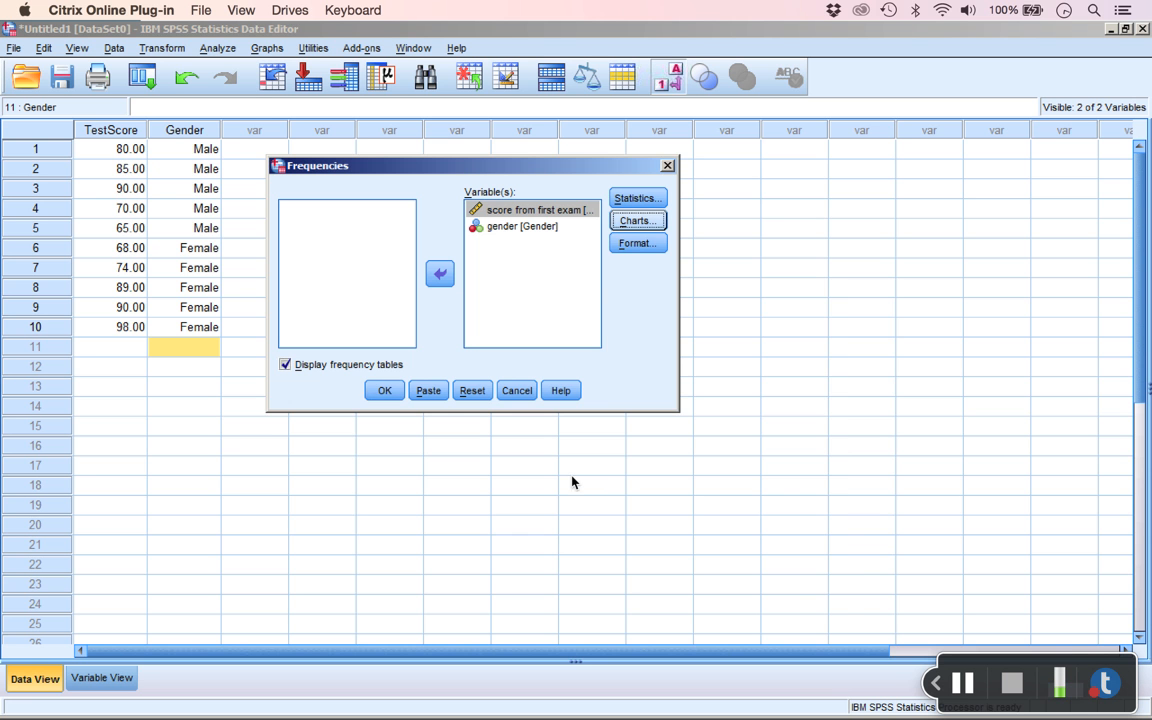
click(390, 392)
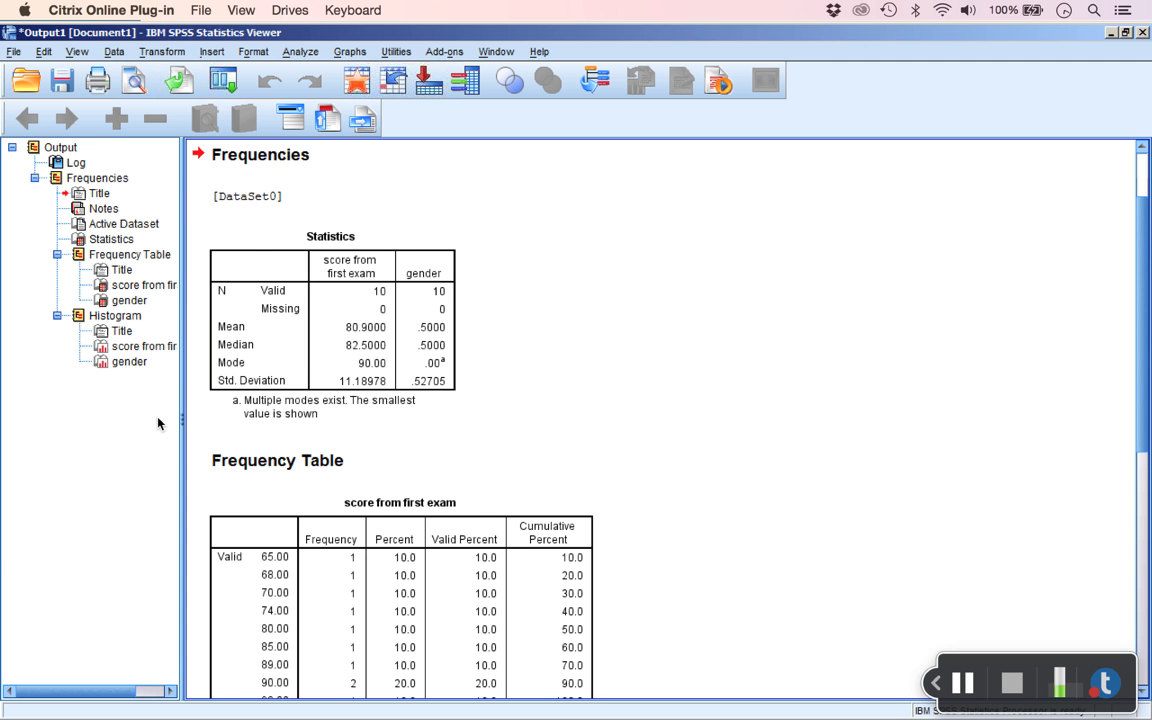
Step: Narrow the output outline and examine the command log, the Statistics table and the frequency tables for both variables
drag(182, 418, 91, 418)
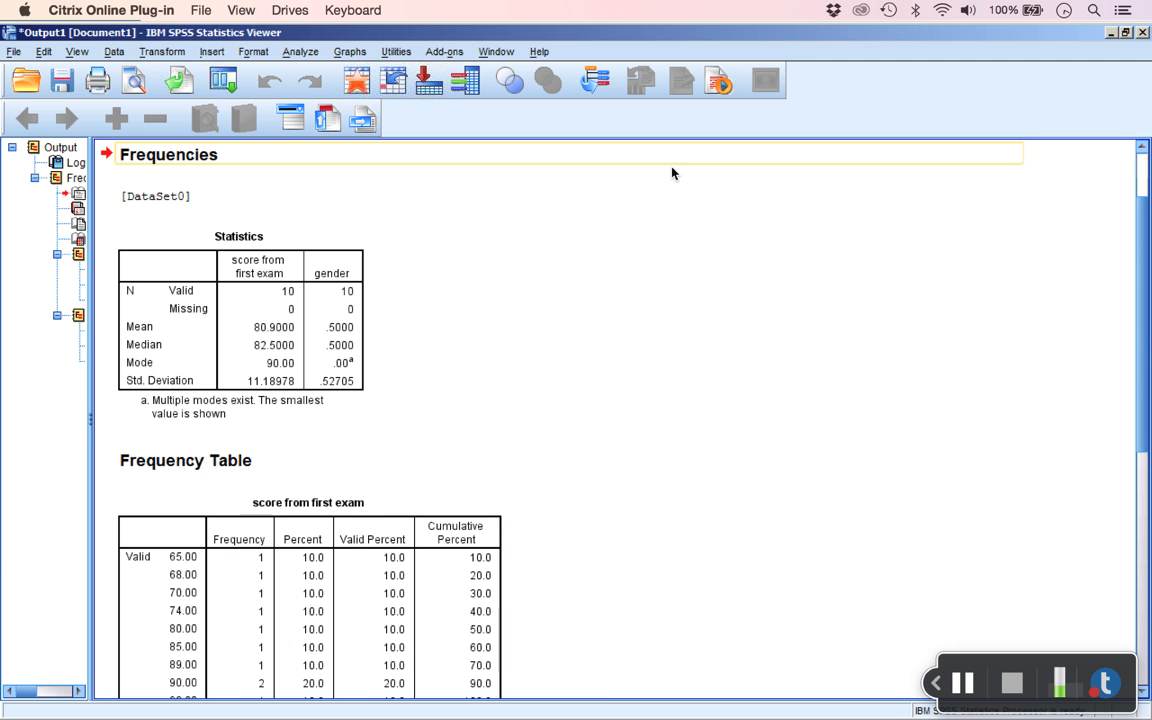
scroll(625, 293, up, 2)
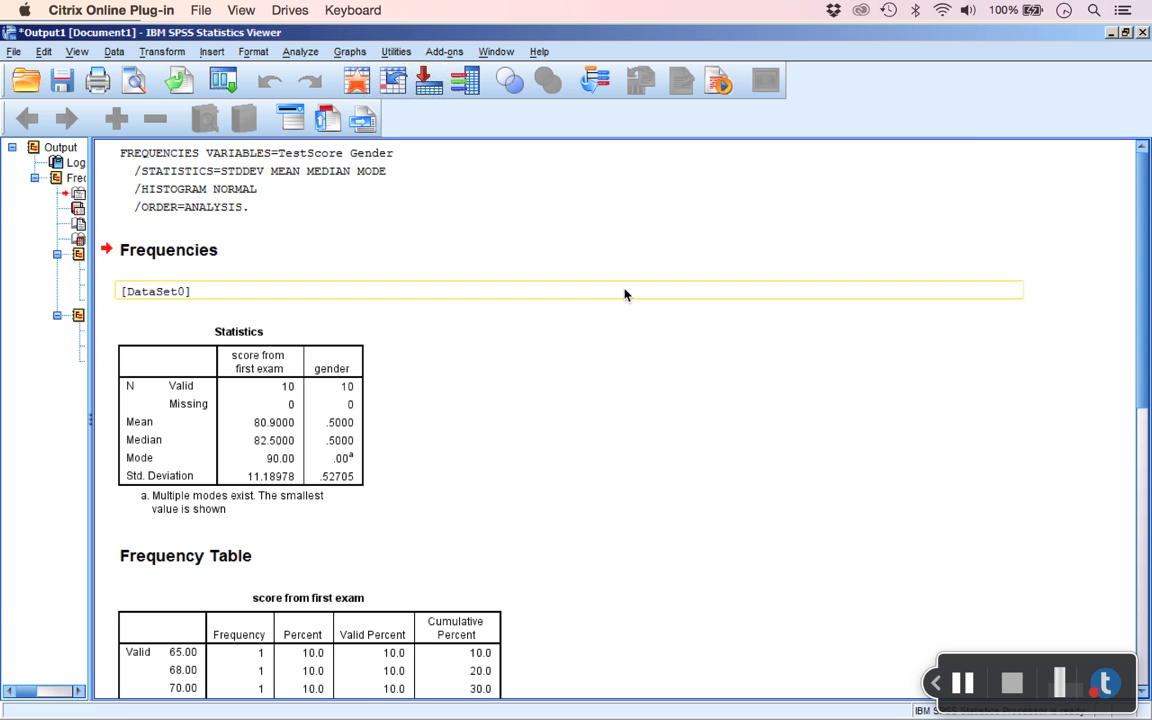
click(228, 181)
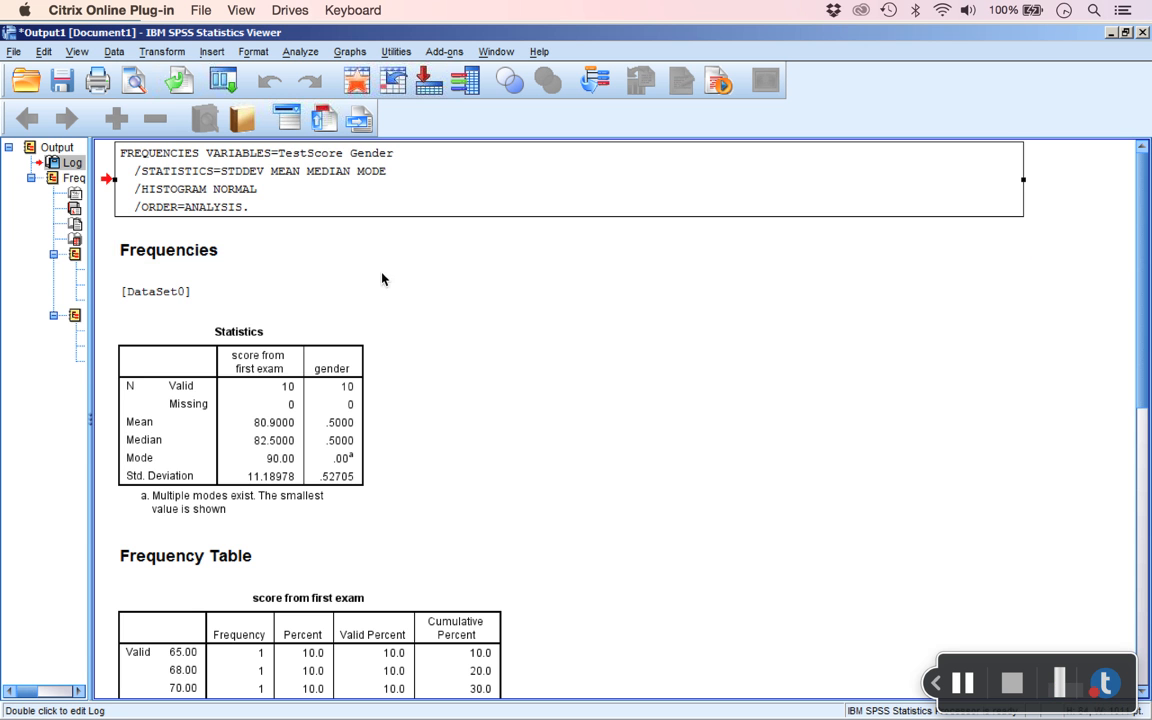
click(214, 427)
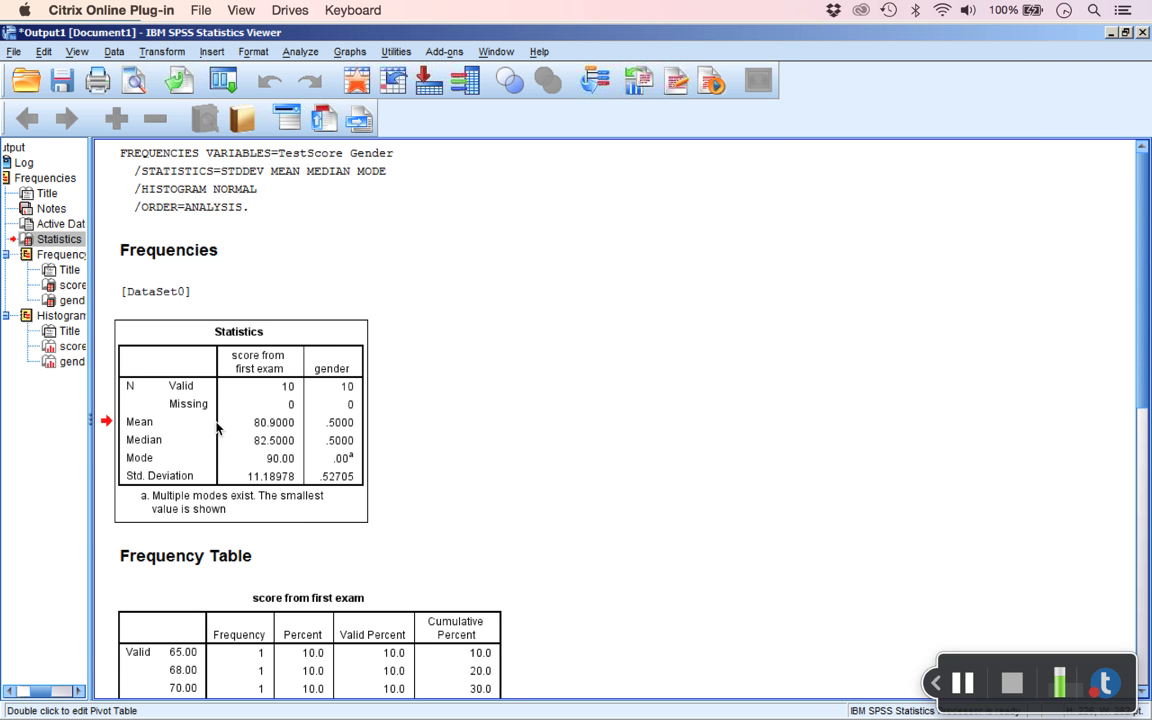
scroll(568, 373, down, 6)
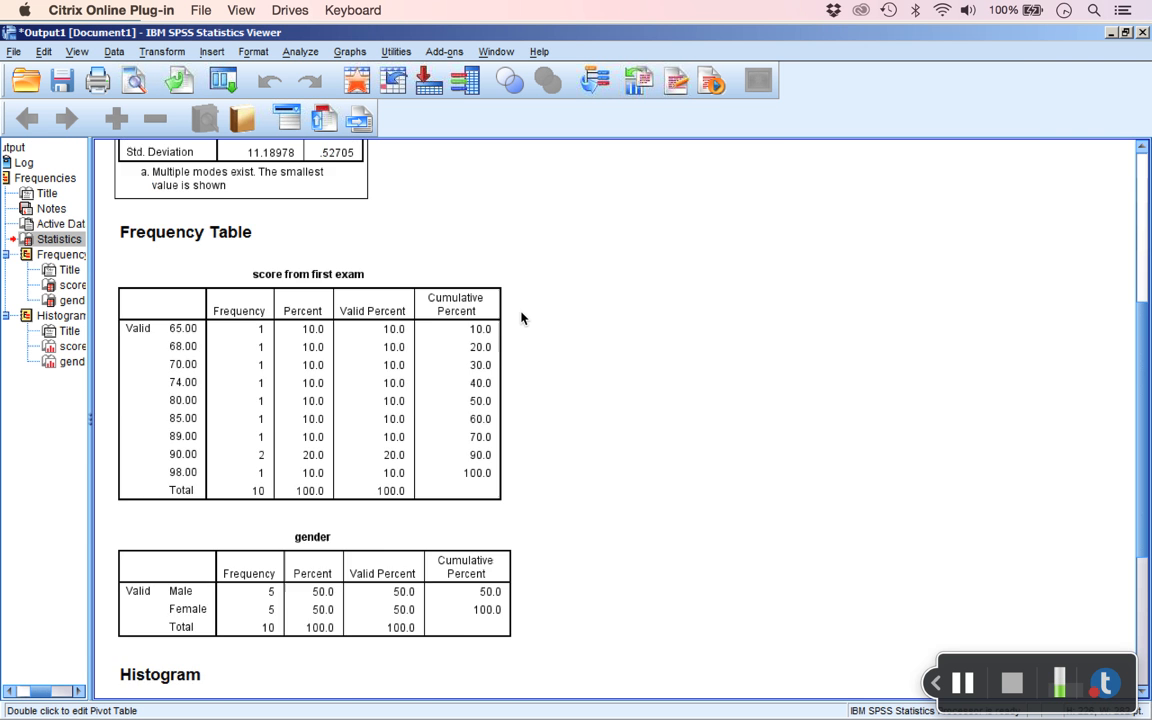
Step: Review the Statistics table, the frequency tables for exam score and gender, and the start of the histogram output
scroll(522, 319, up, 6)
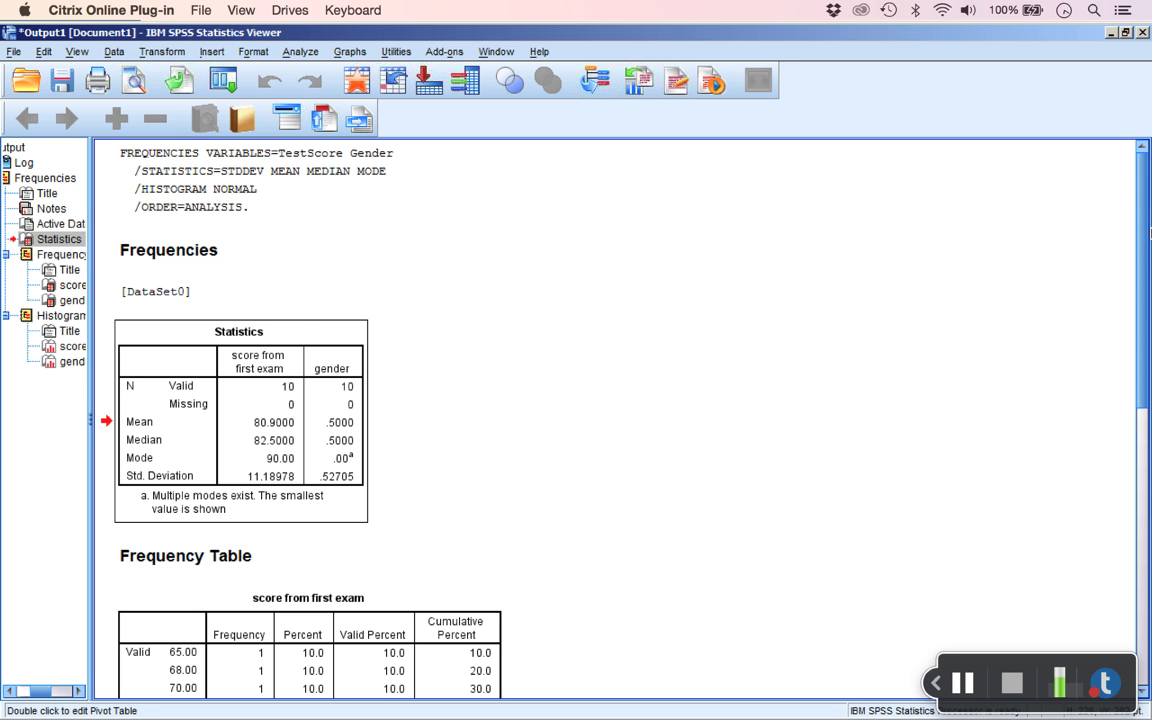
drag(1148, 233, 1145, 400)
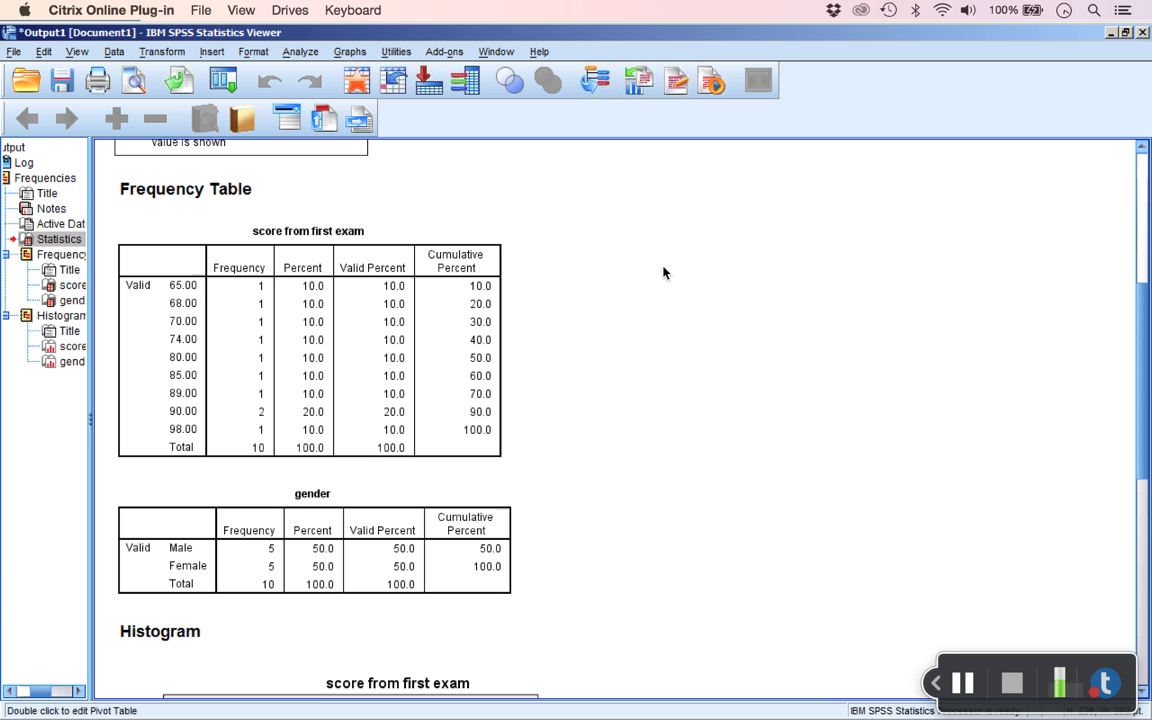
click(447, 265)
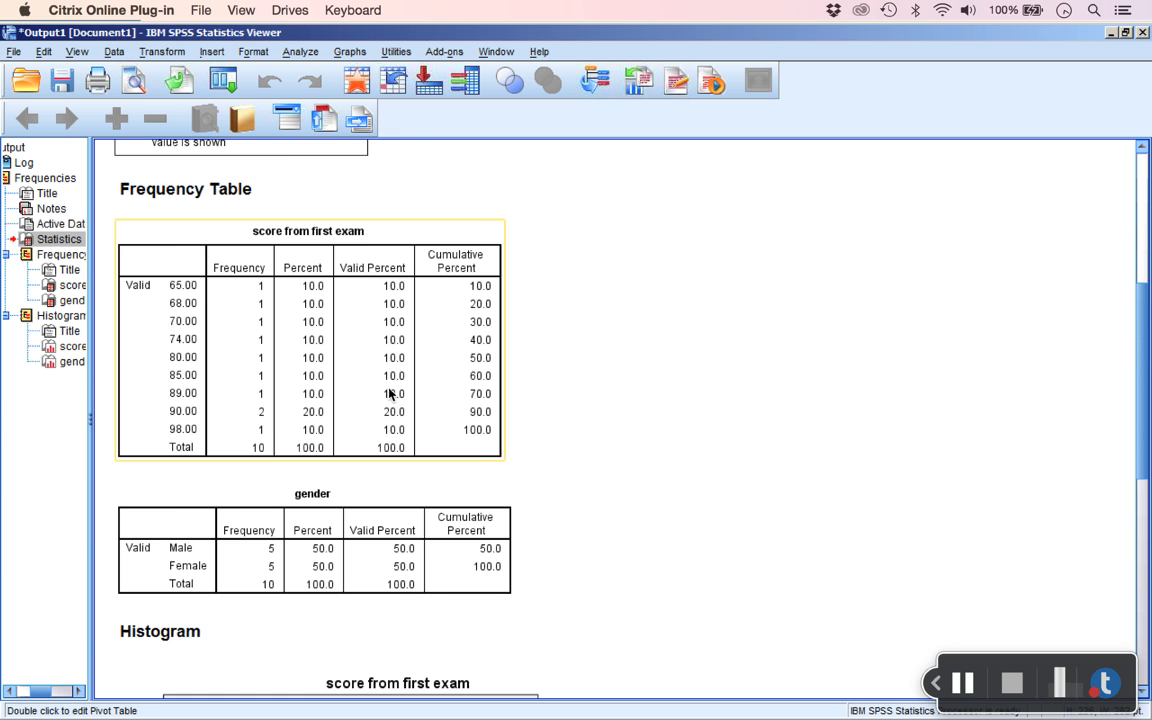
scroll(400, 400, down, 5)
click(342, 324)
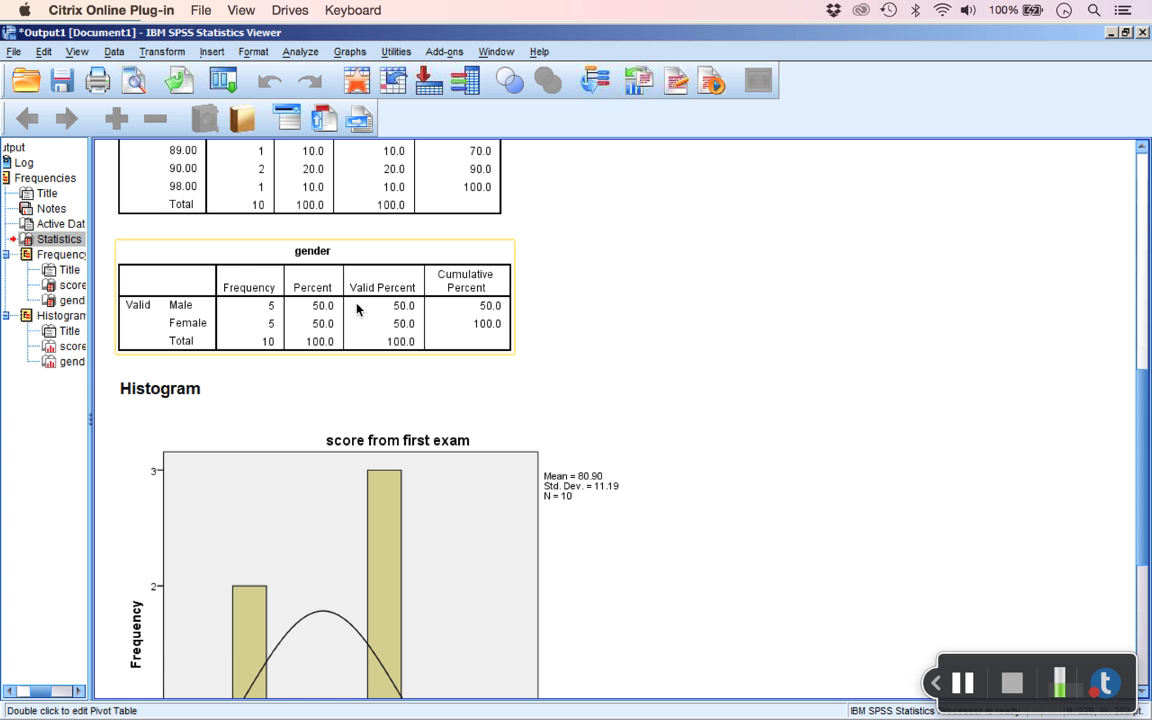
click(620, 290)
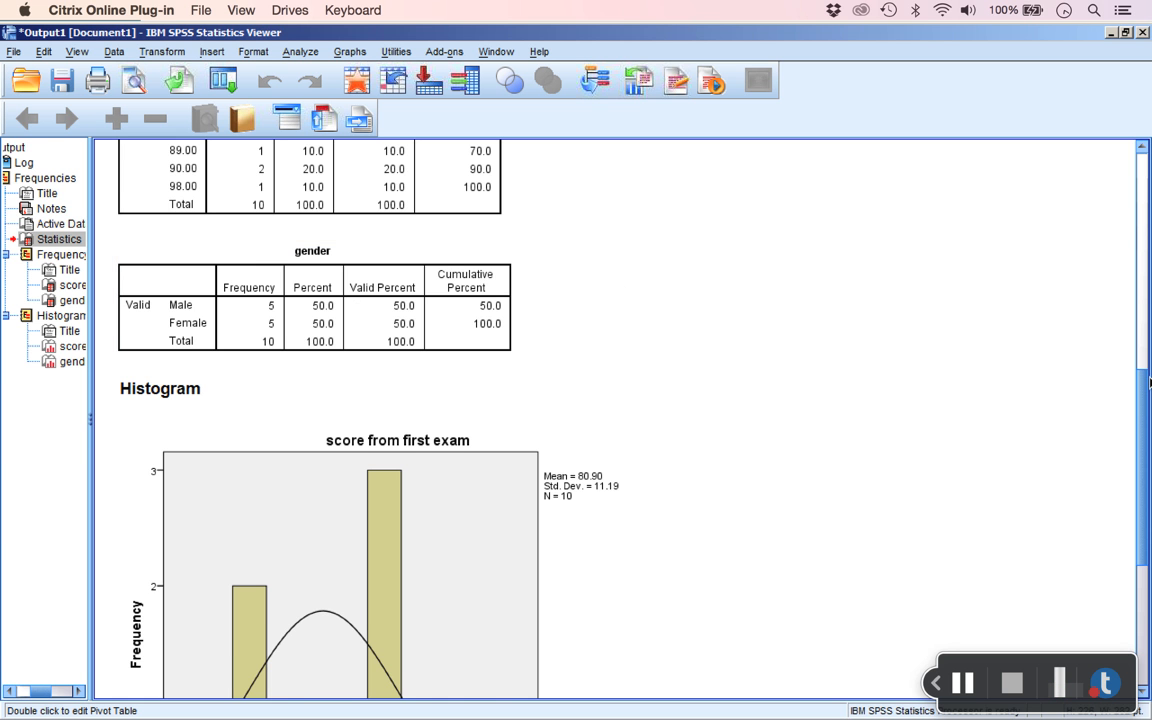
drag(1148, 380, 1148, 187)
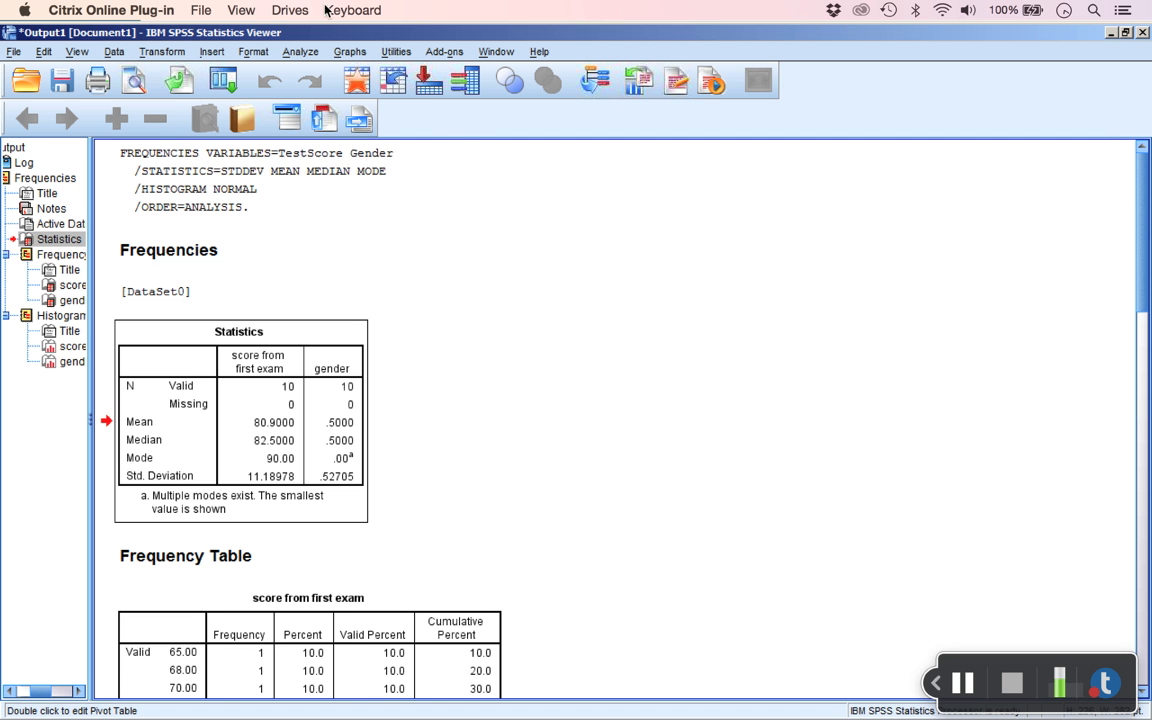
Step: Start a Descriptives analysis and add both the first exam score and gender as its variables
click(292, 52)
mouse_move(400, 92)
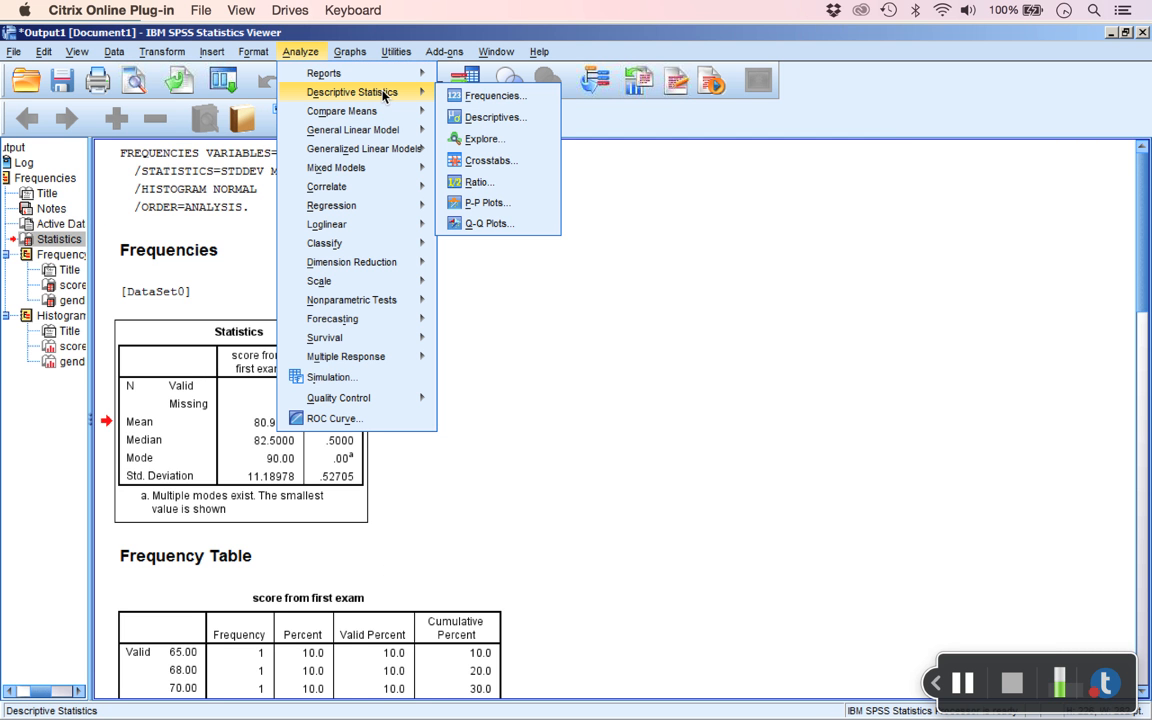
click(528, 121)
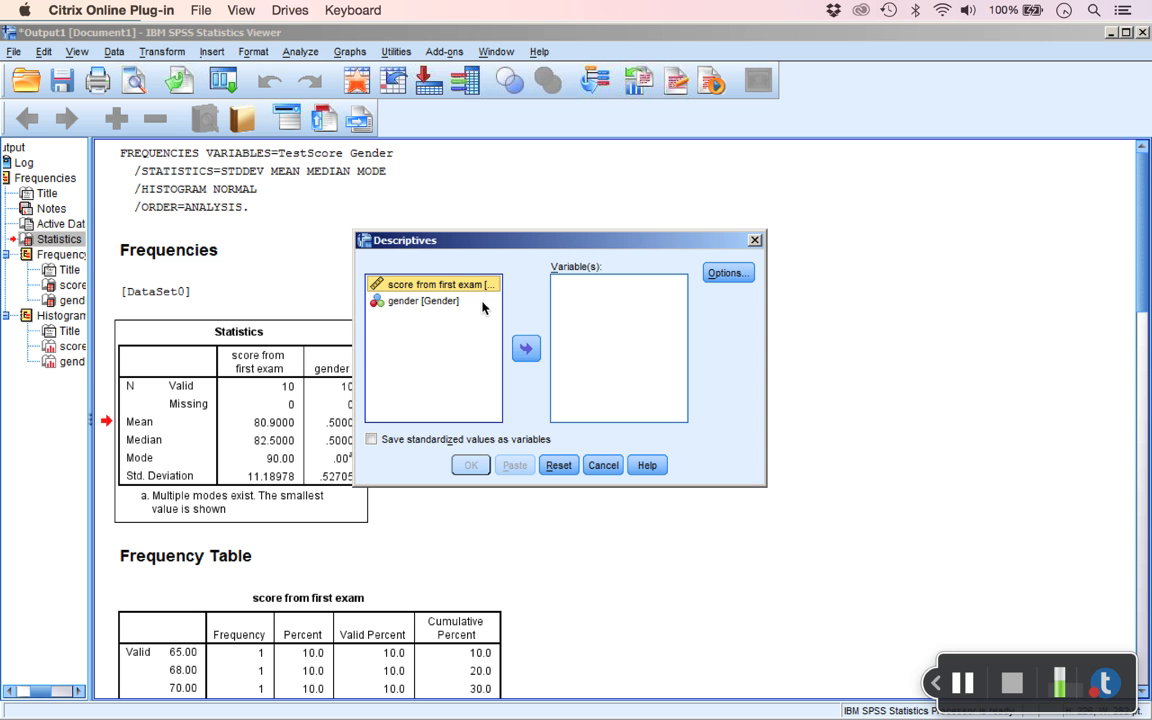
double_click(451, 287)
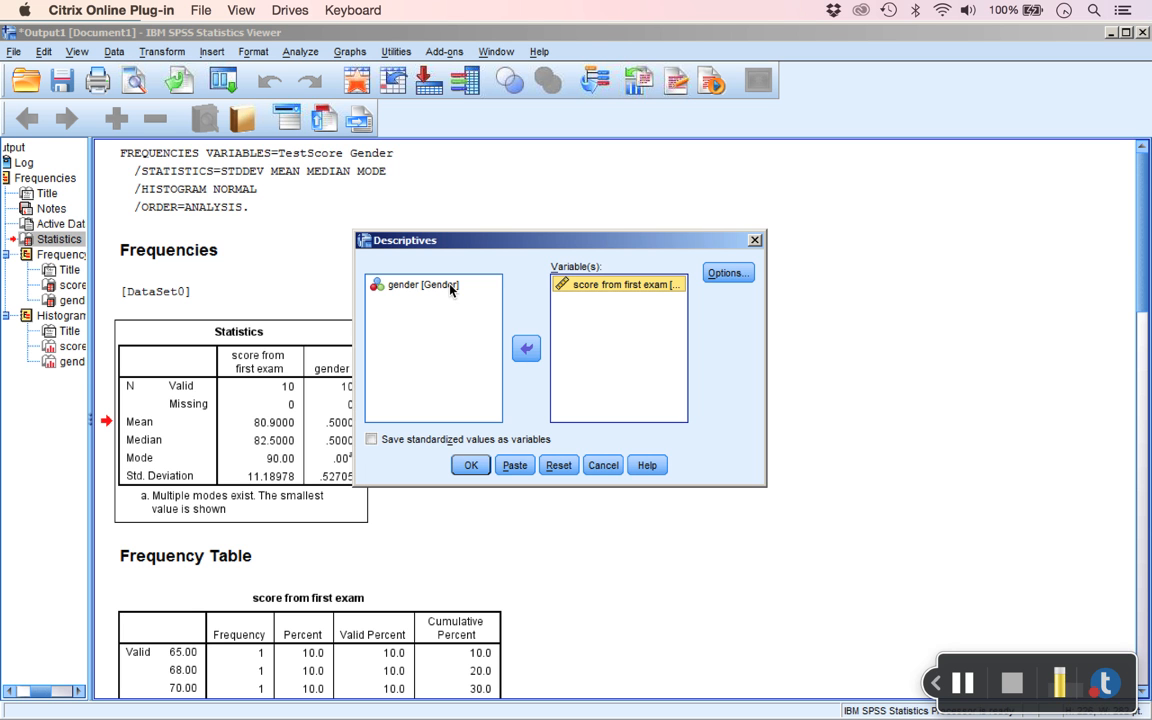
click(451, 287)
click(526, 348)
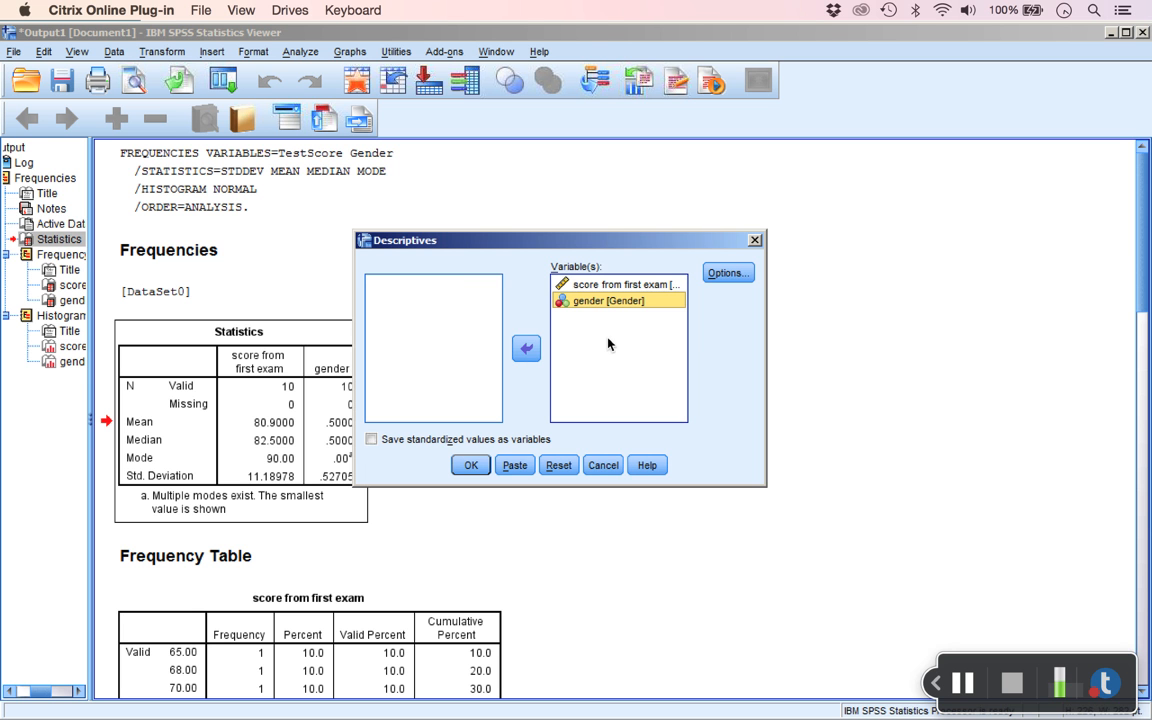
Step: Keep mean, standard deviation, minimum and maximum as the Descriptives options, with variable list order, and run the analysis
click(728, 272)
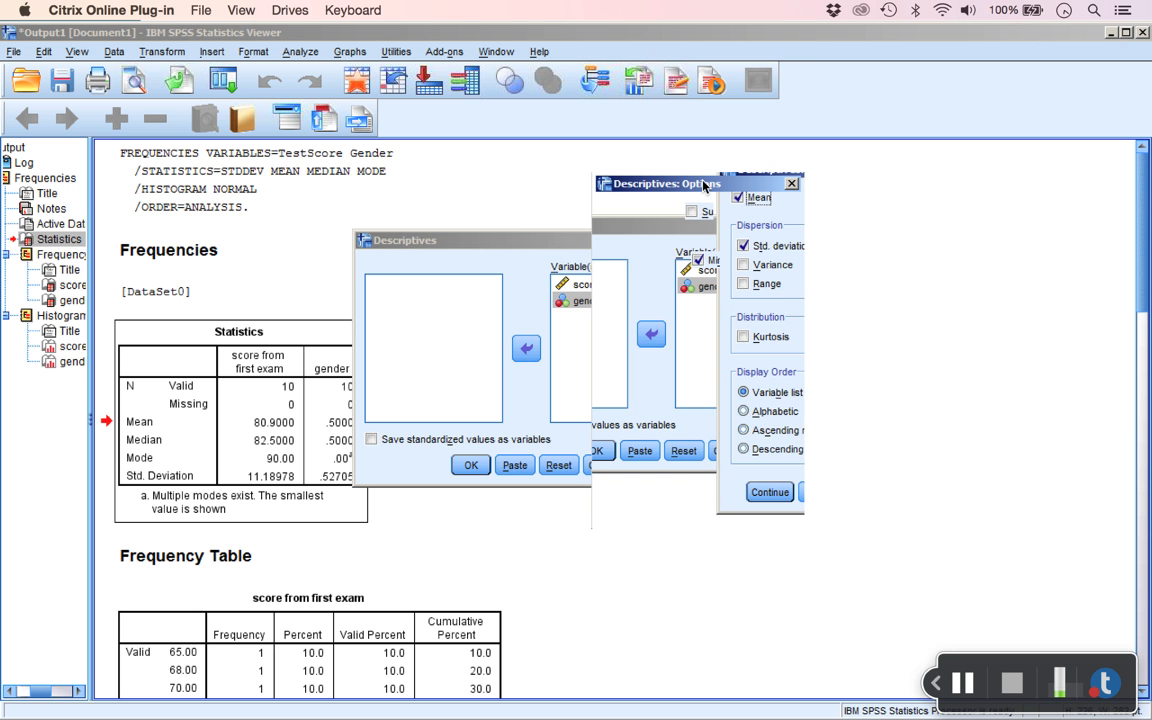
drag(703, 181, 680, 183)
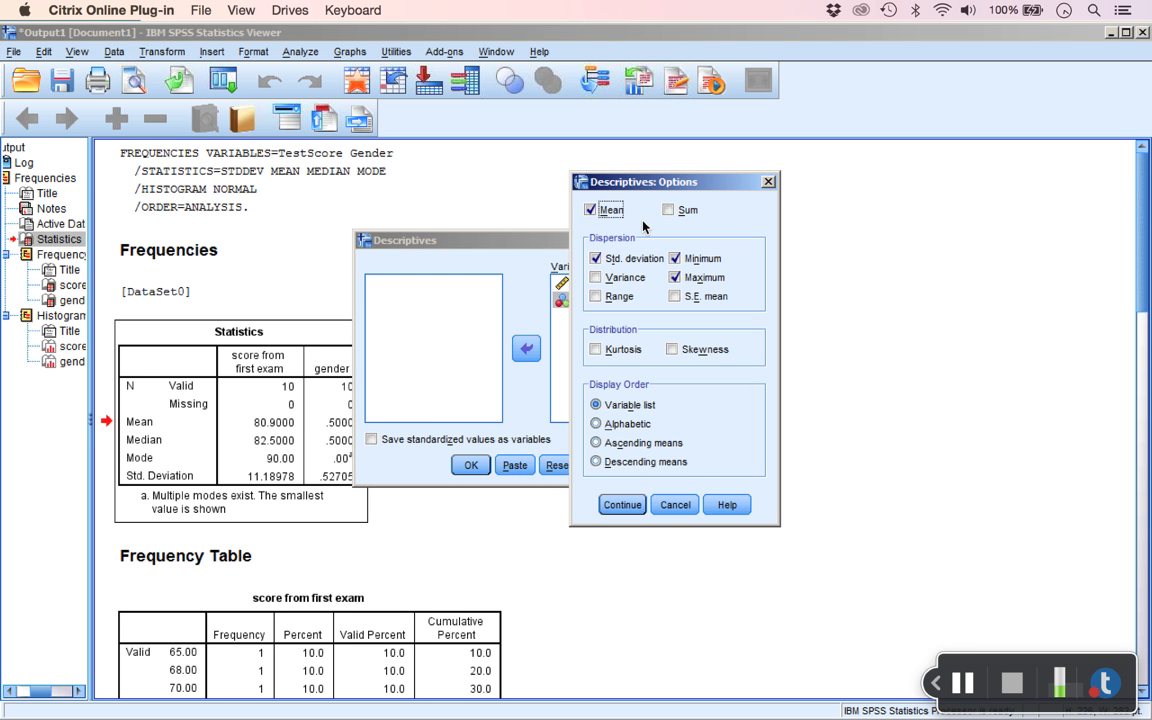
click(622, 504)
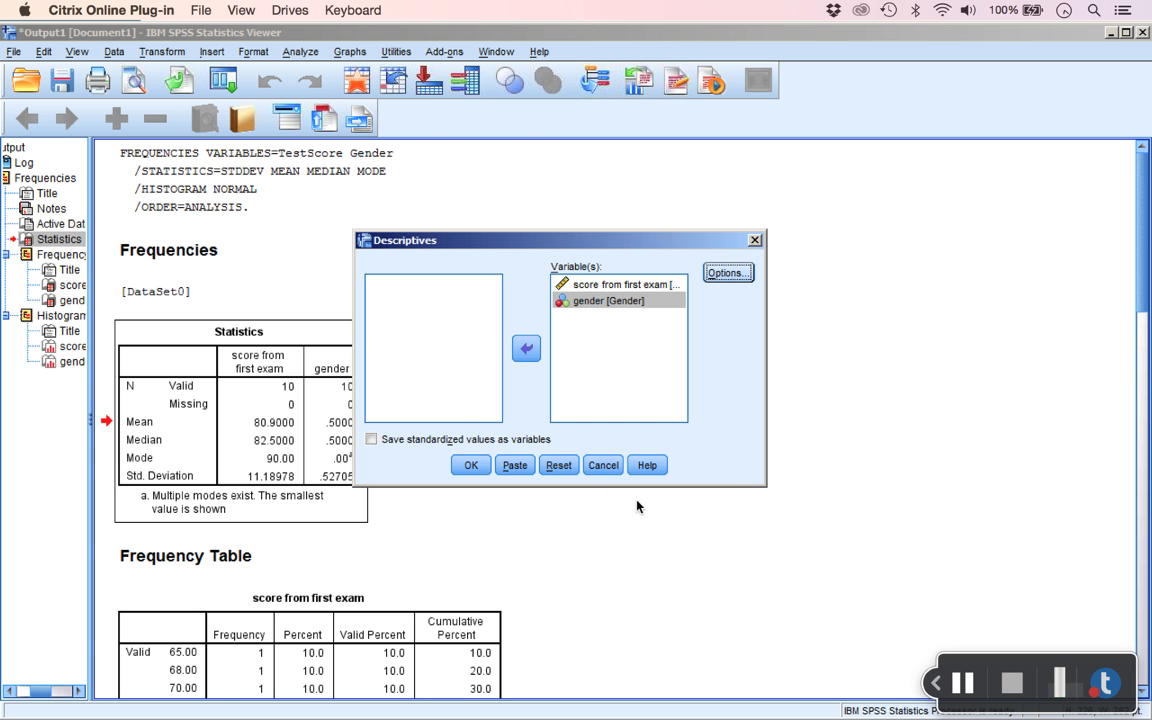
click(484, 467)
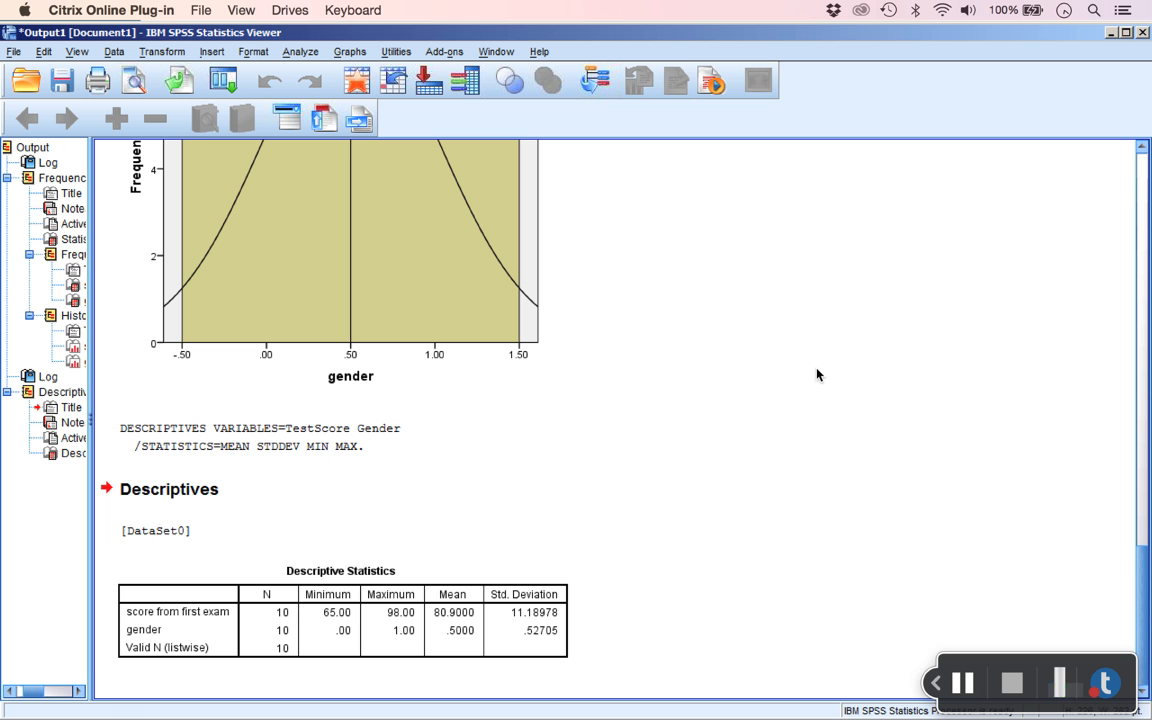
Step: Select the Descriptive Statistics table in the output and copy it to the clipboard
click(204, 624)
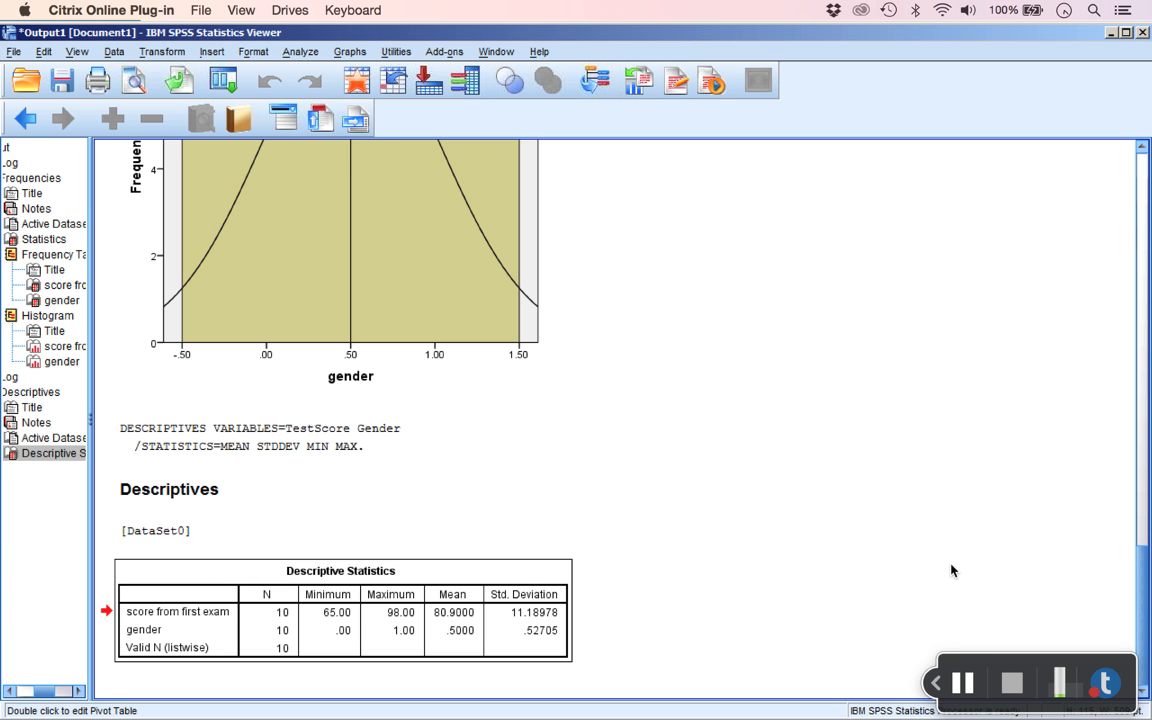
click(966, 684)
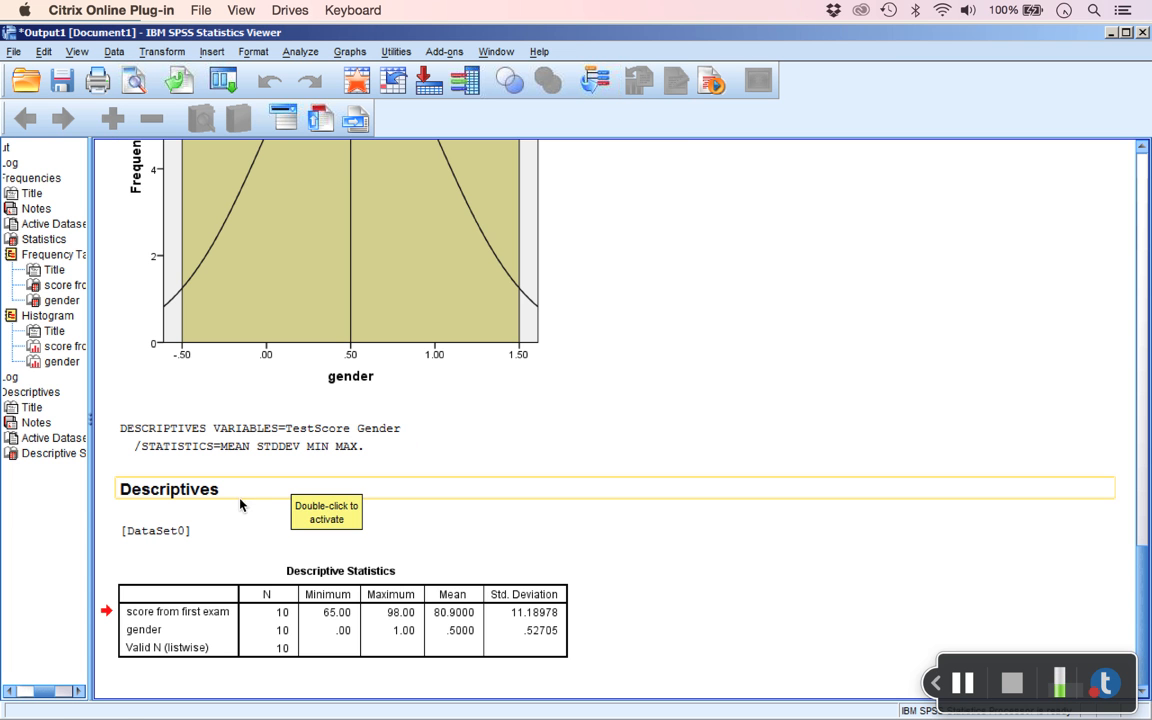
click(470, 612)
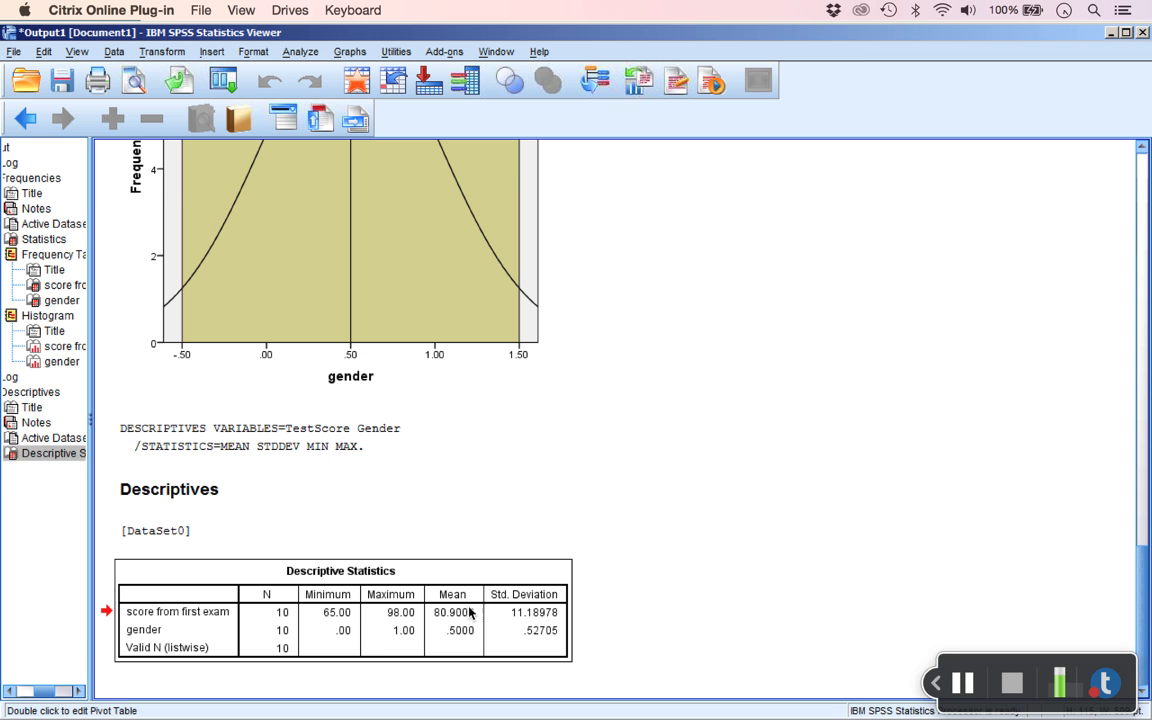
click(55, 53)
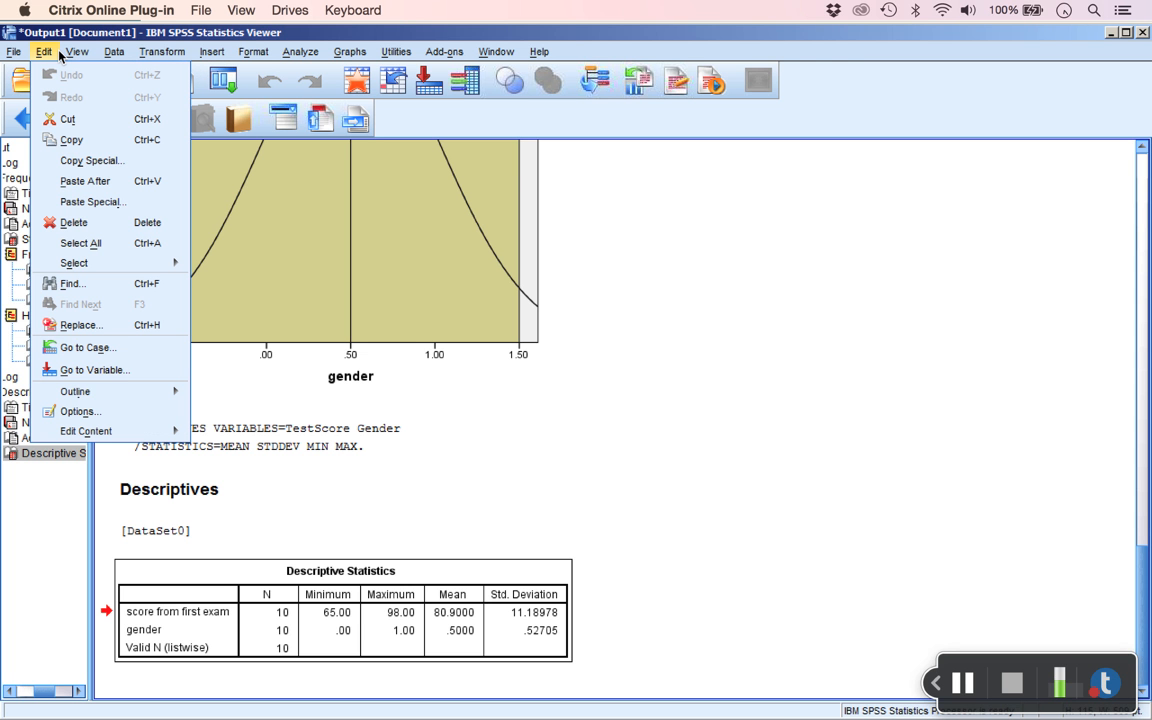
click(94, 145)
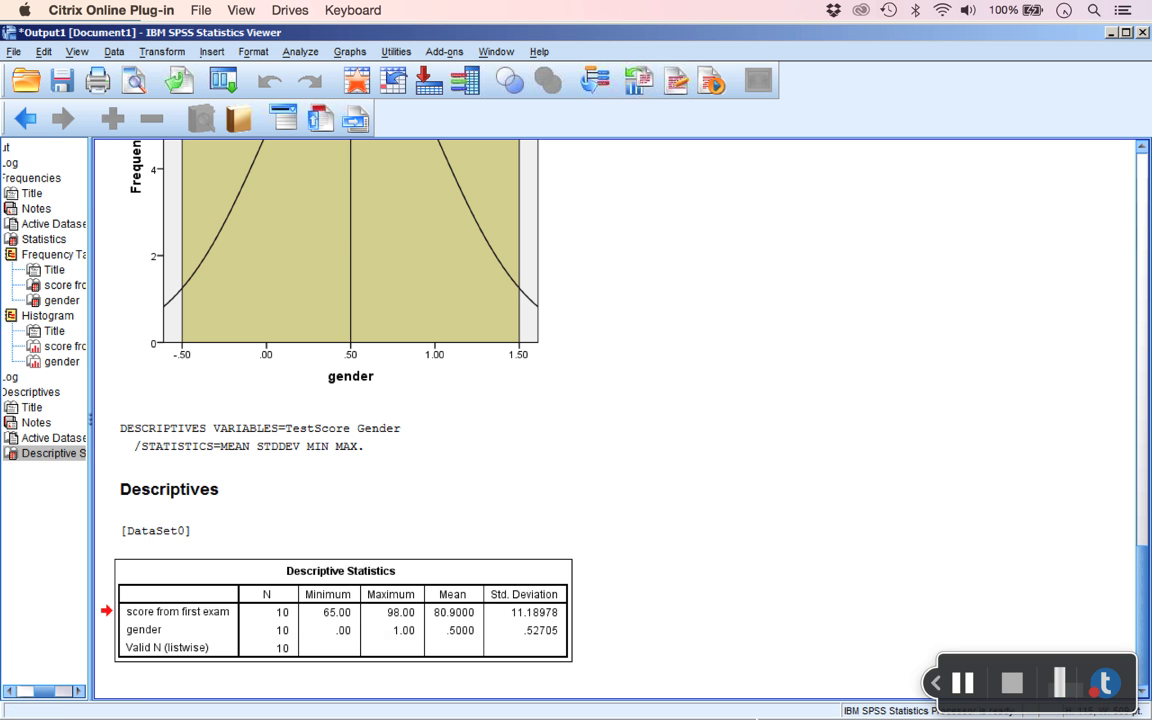
Step: Switch to the blank Word document, paste the Descriptive Statistics table, and widen the window to show the whole table
mouse_move(746, 688)
click(1052, 690)
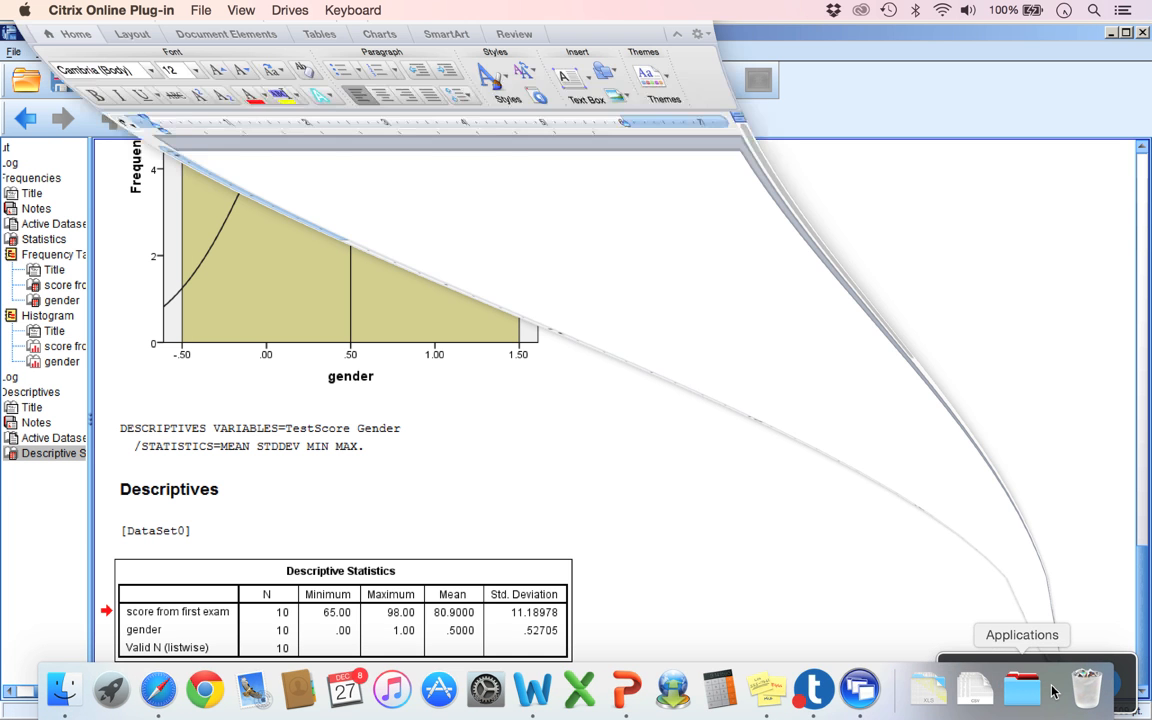
click(108, 10)
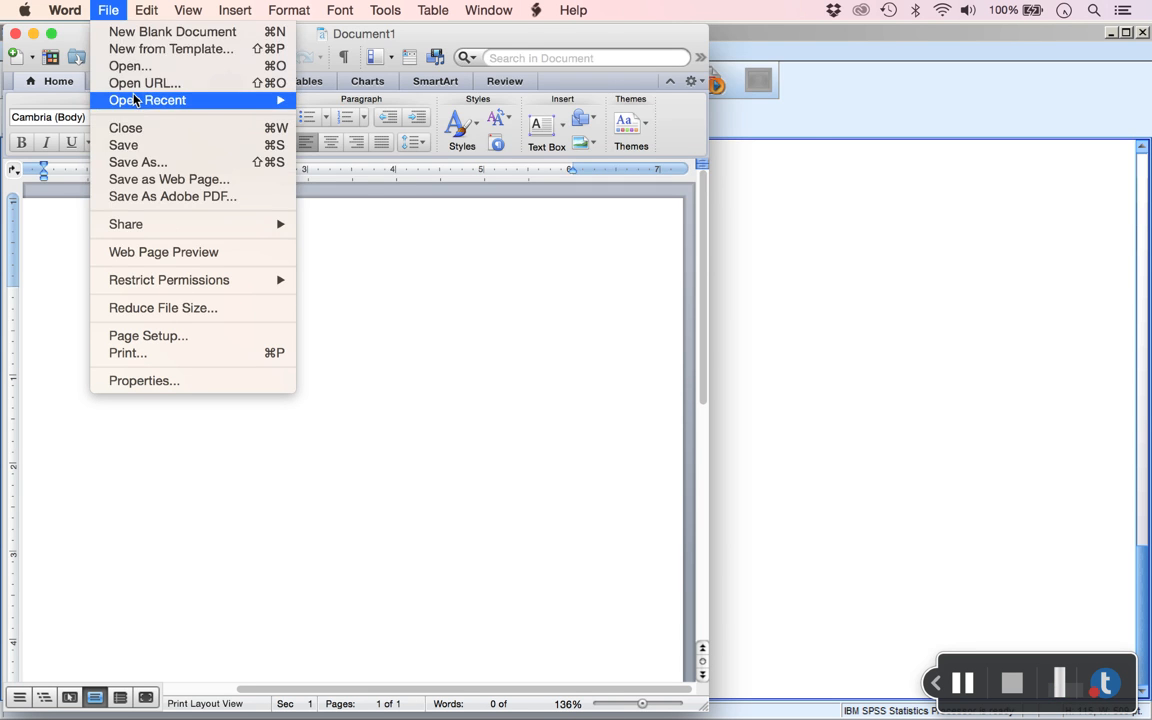
mouse_move(147, 11)
click(176, 142)
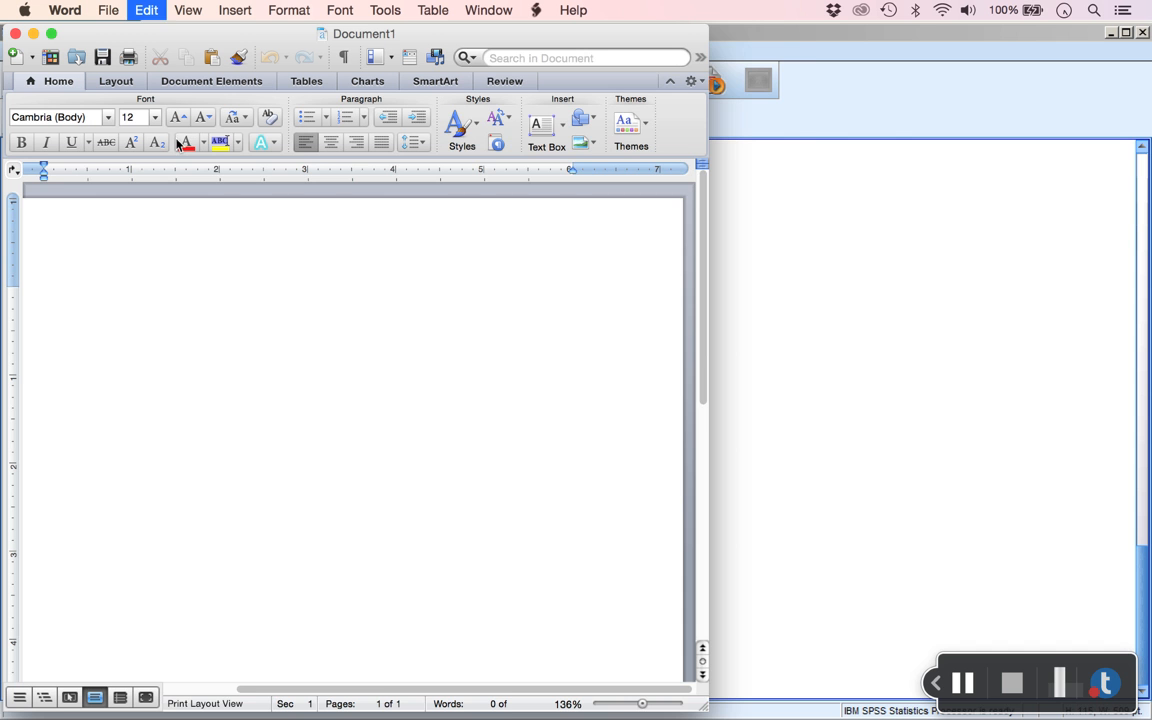
drag(712, 712, 855, 716)
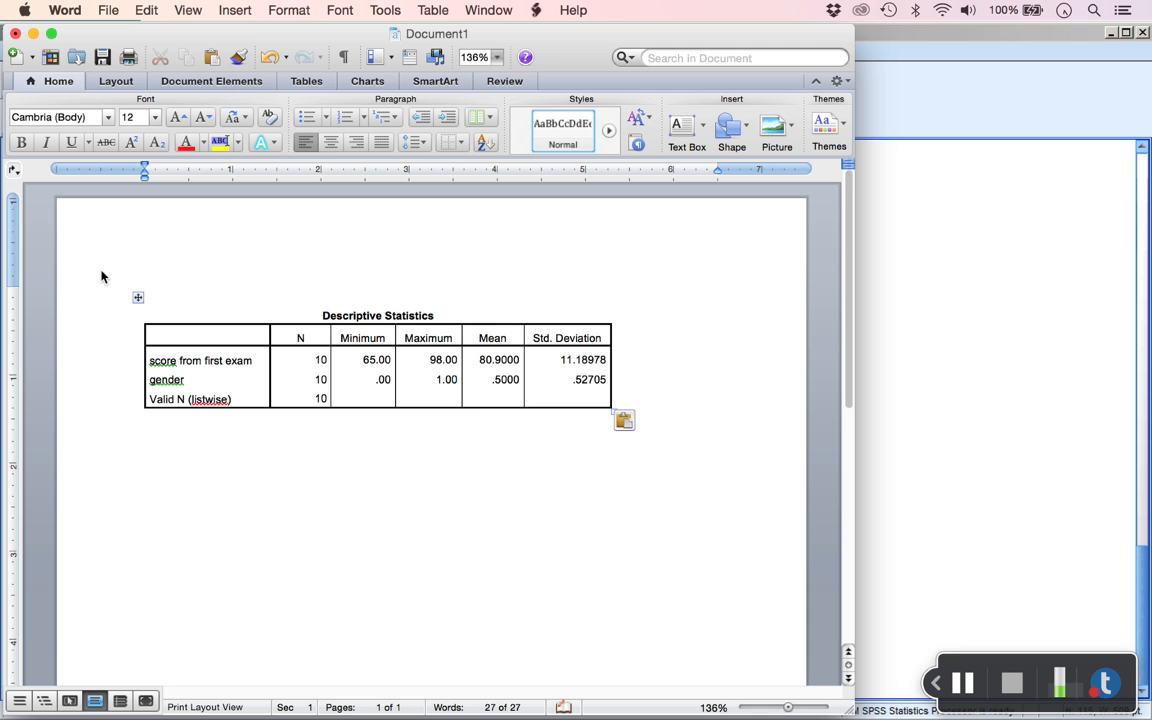
Step: Make the "score from first exam" row label bold in the pasted table
click(138, 297)
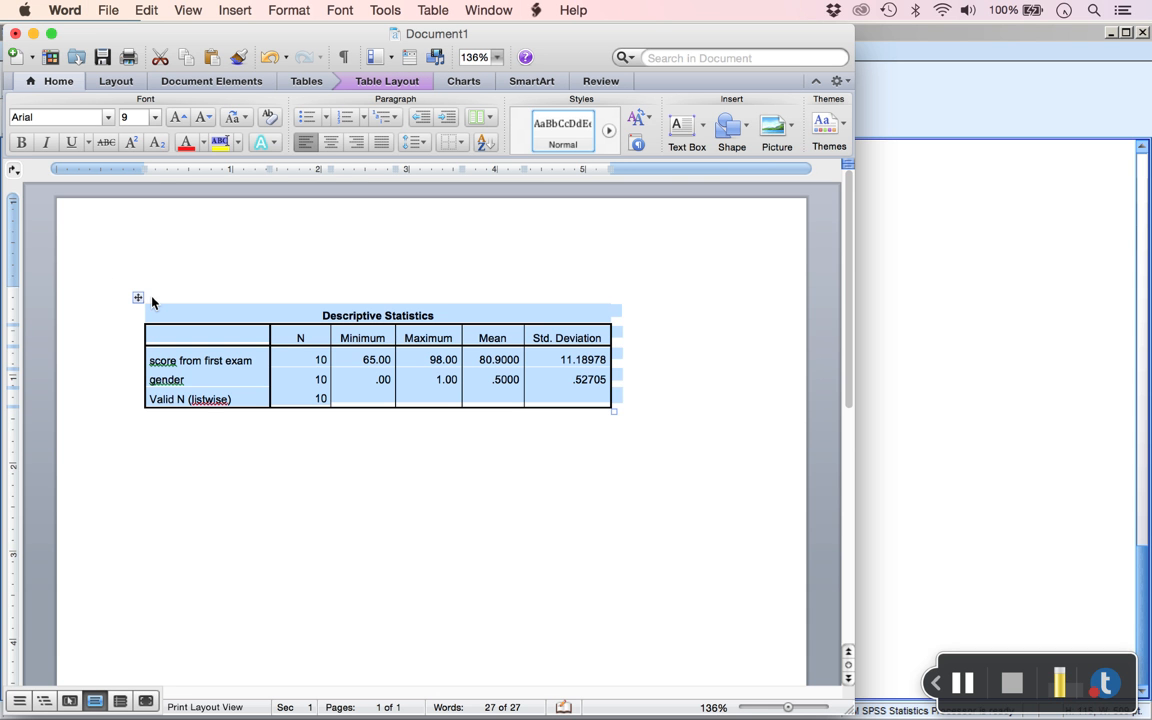
triple_click(190, 363)
key(super+b)
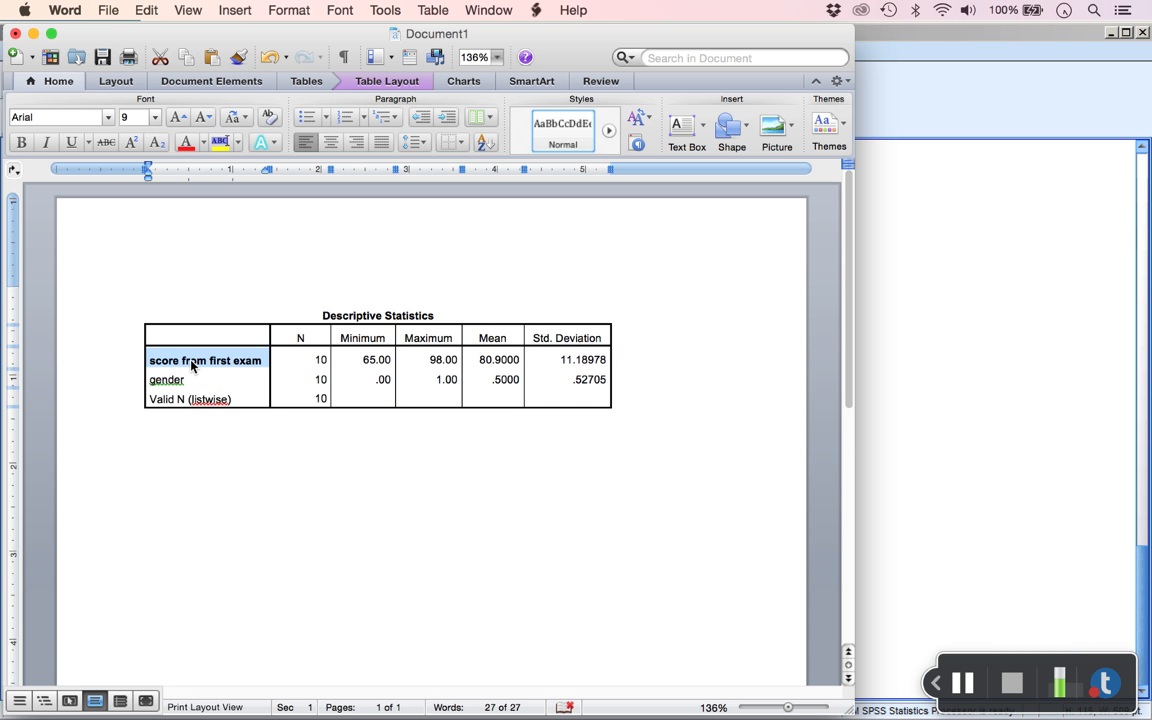
Step: Try fitting the N column's width to its contents, and undo the change
click(300, 366)
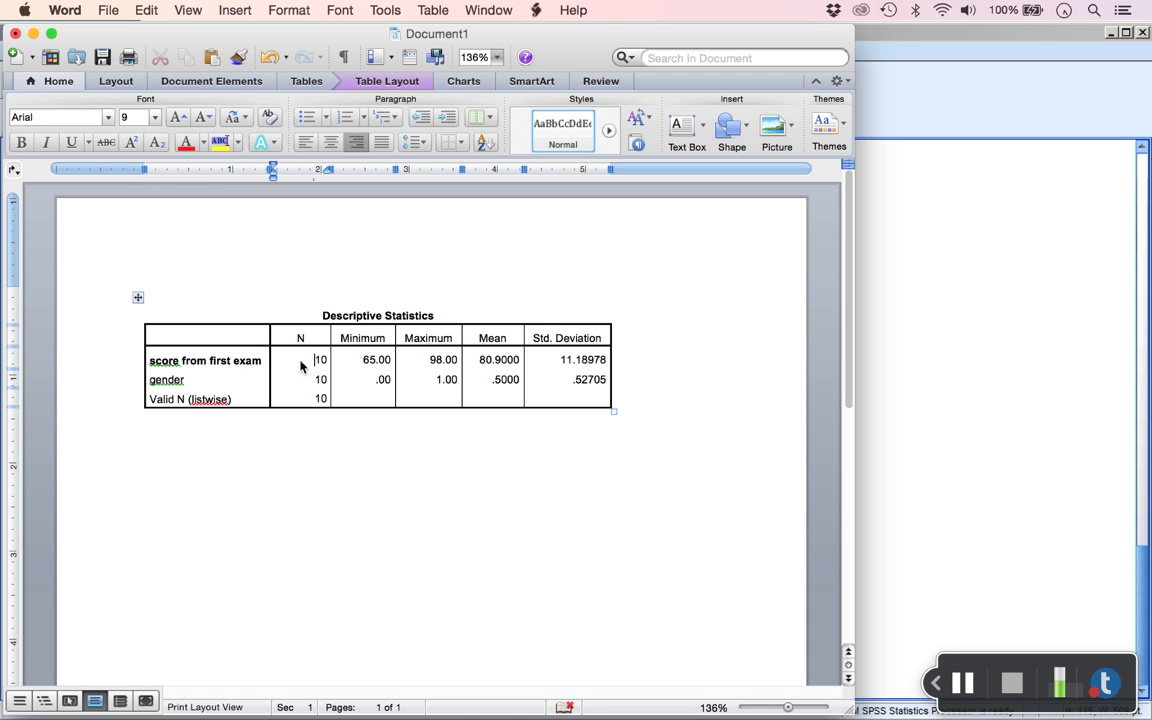
double_click(333, 365)
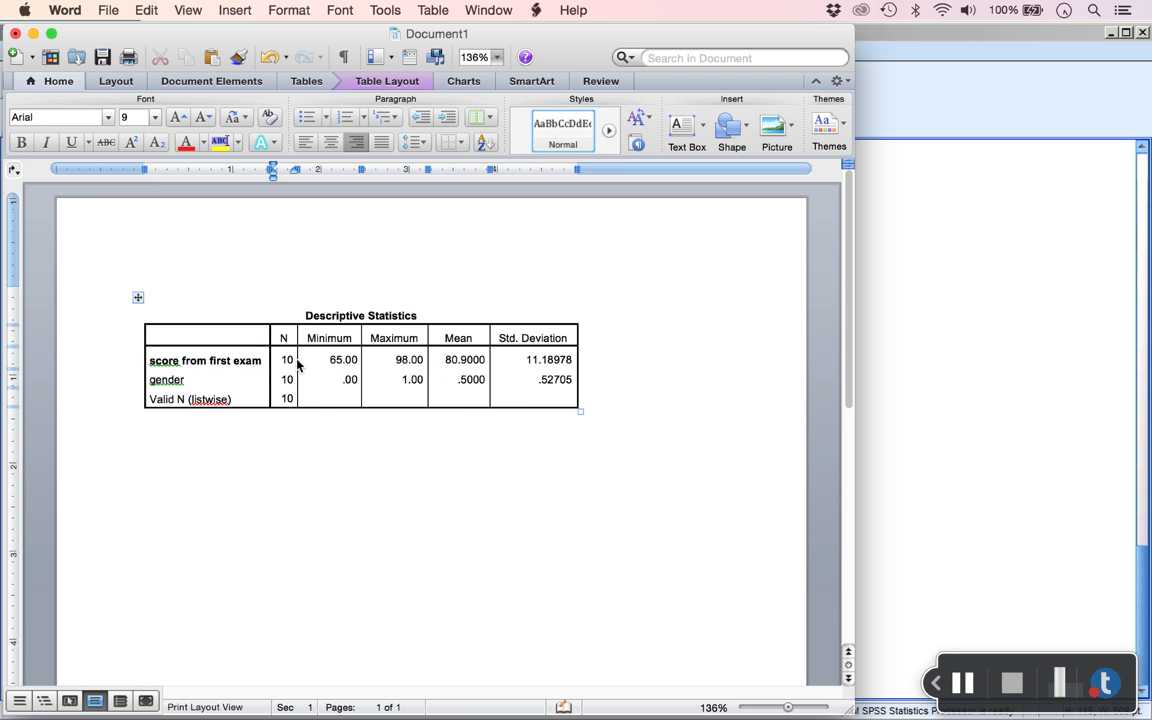
key(super+z)
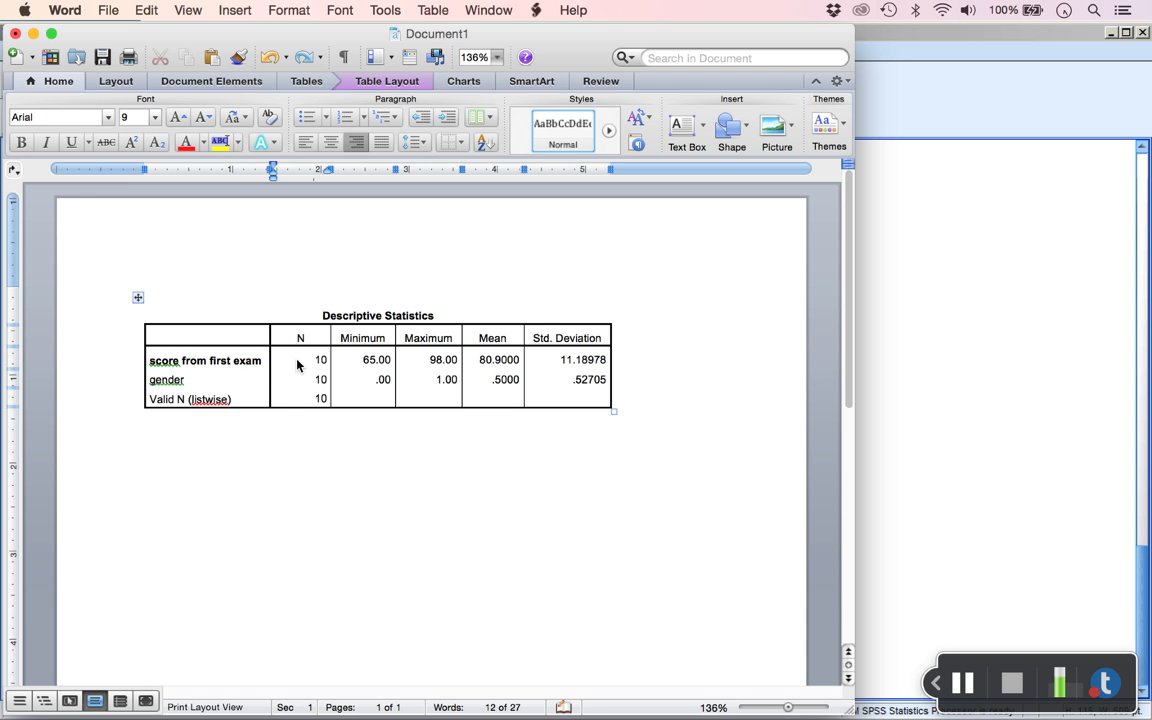
click(411, 490)
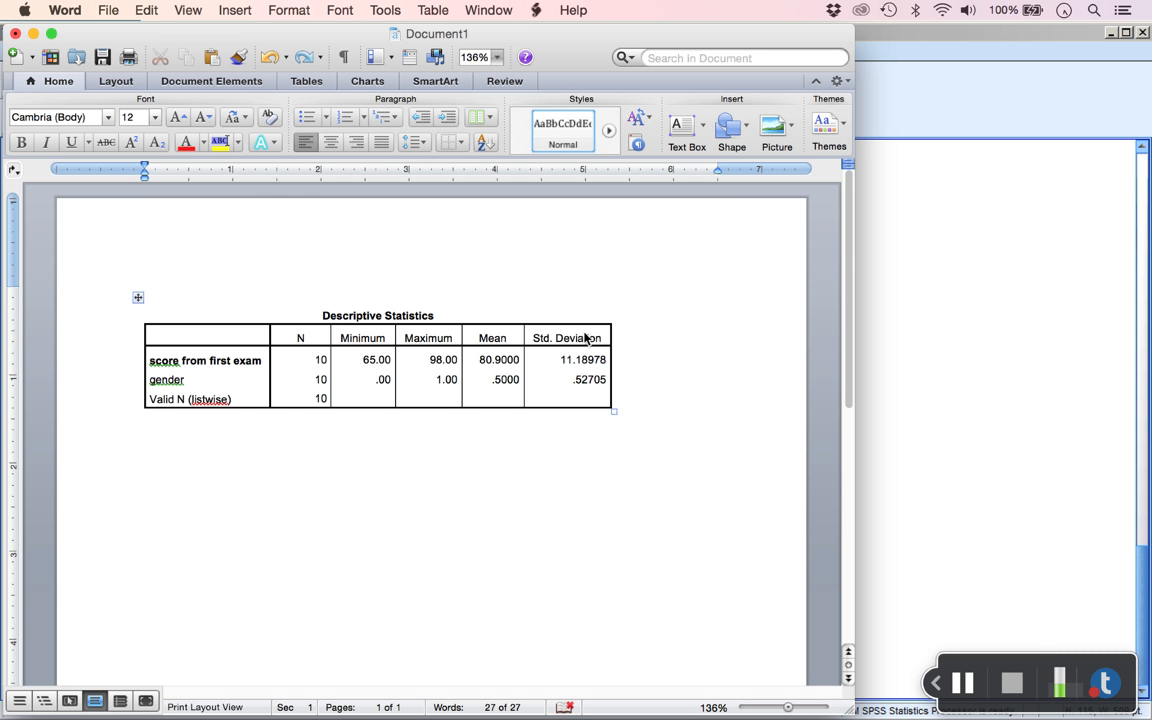
Step: Switch to the SPSS output and export all of it as a Word/RTF document named Test Output Export on the Desktop
click(940, 371)
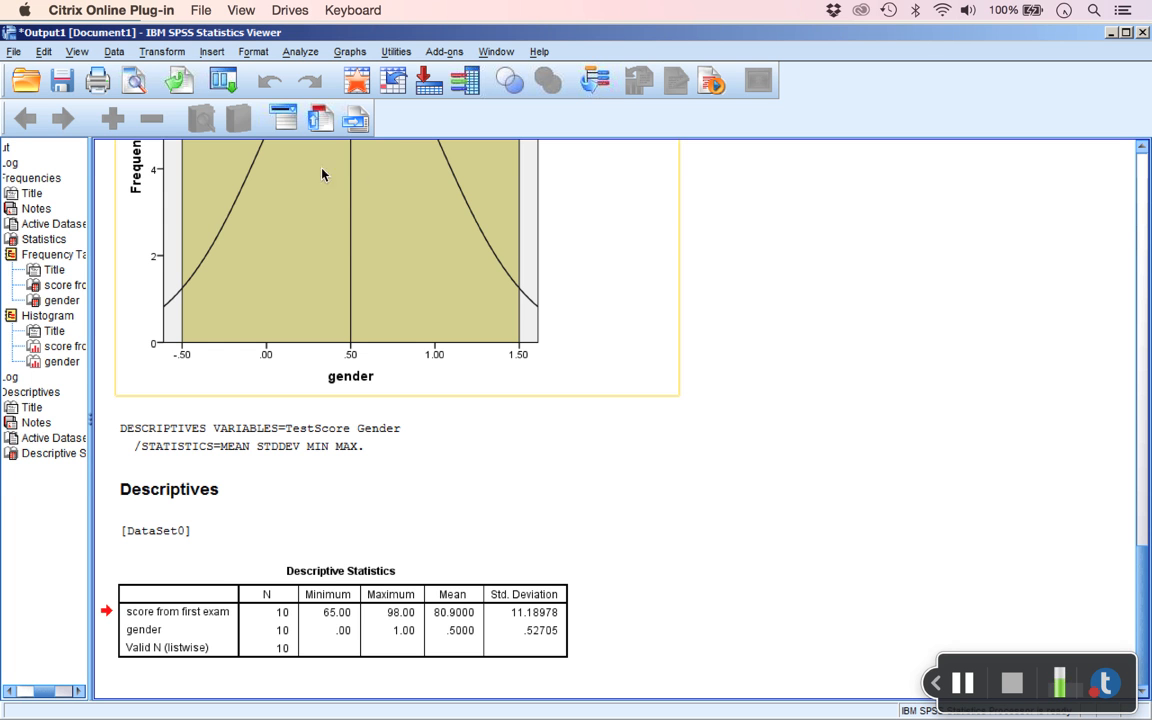
click(13, 52)
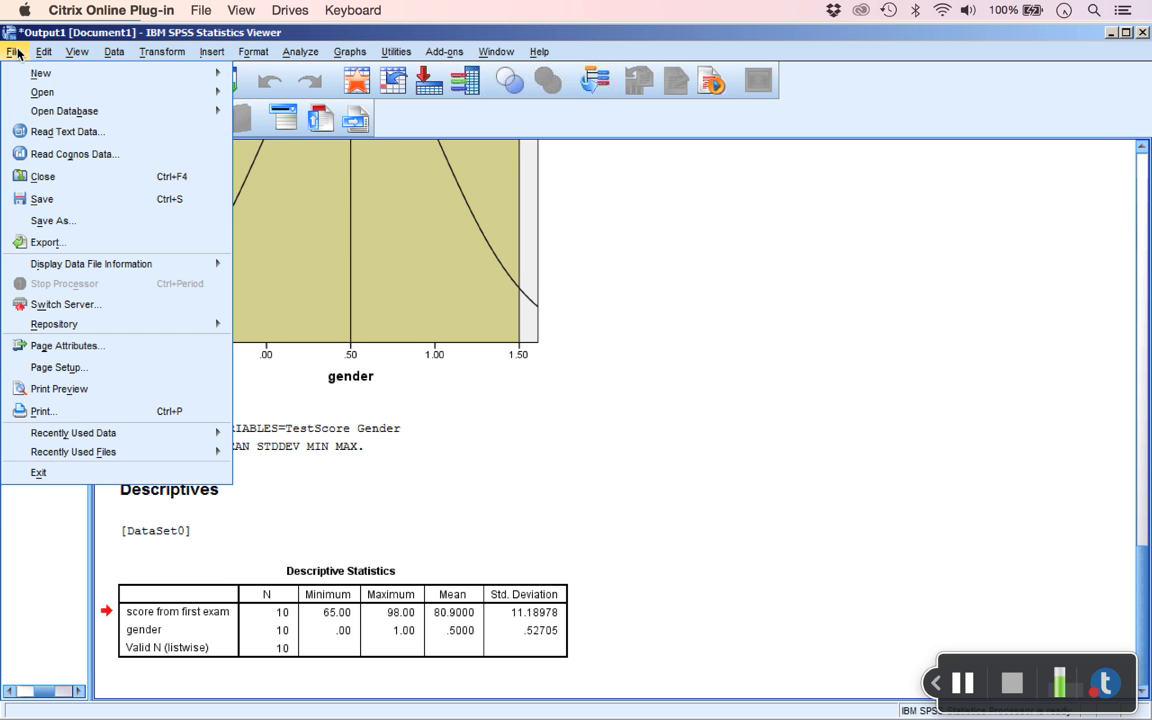
click(69, 246)
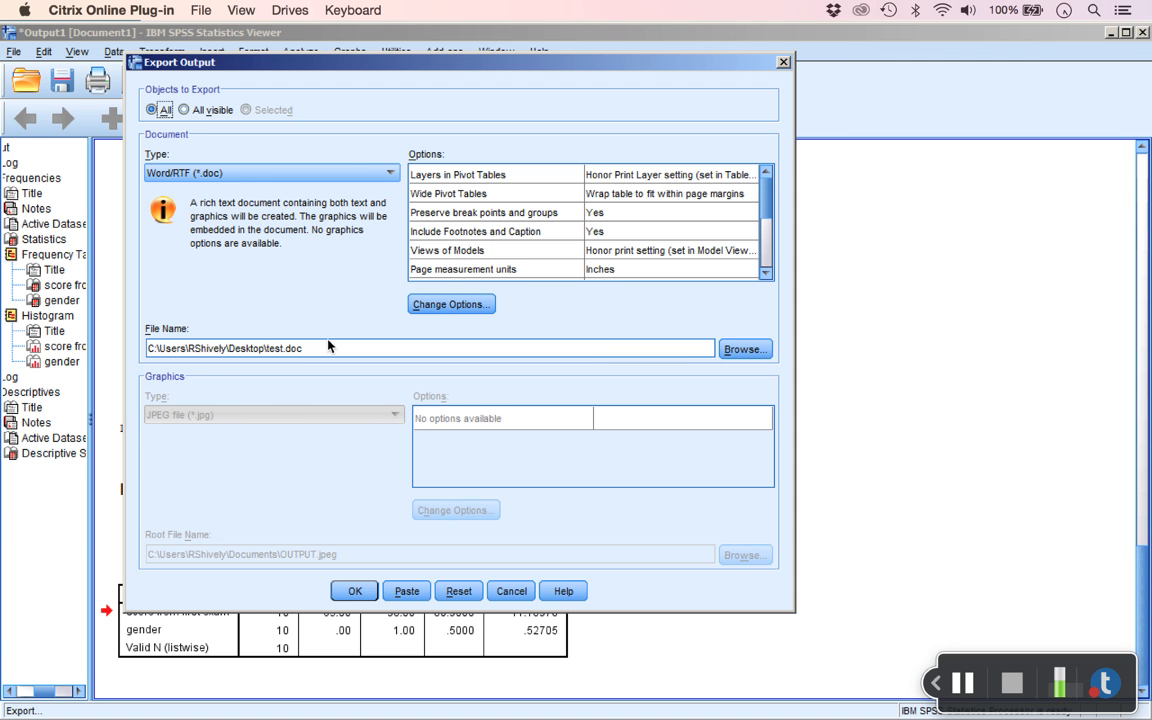
click(745, 349)
click(464, 150)
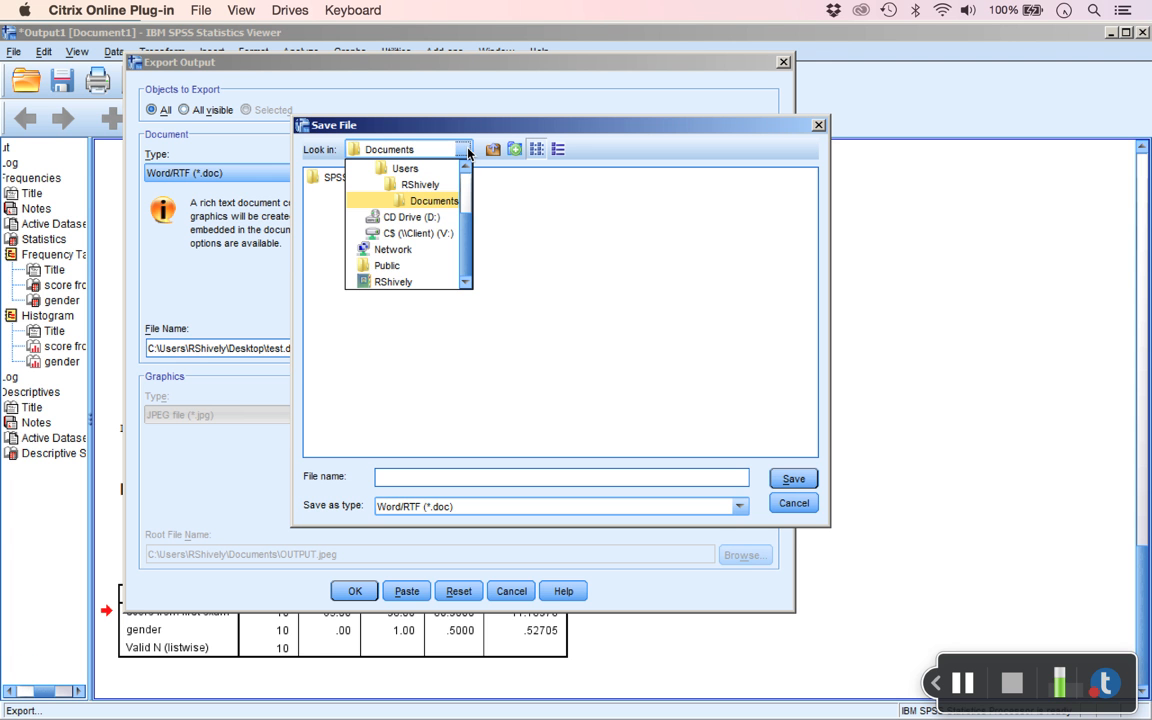
scroll(476, 185, up, 2)
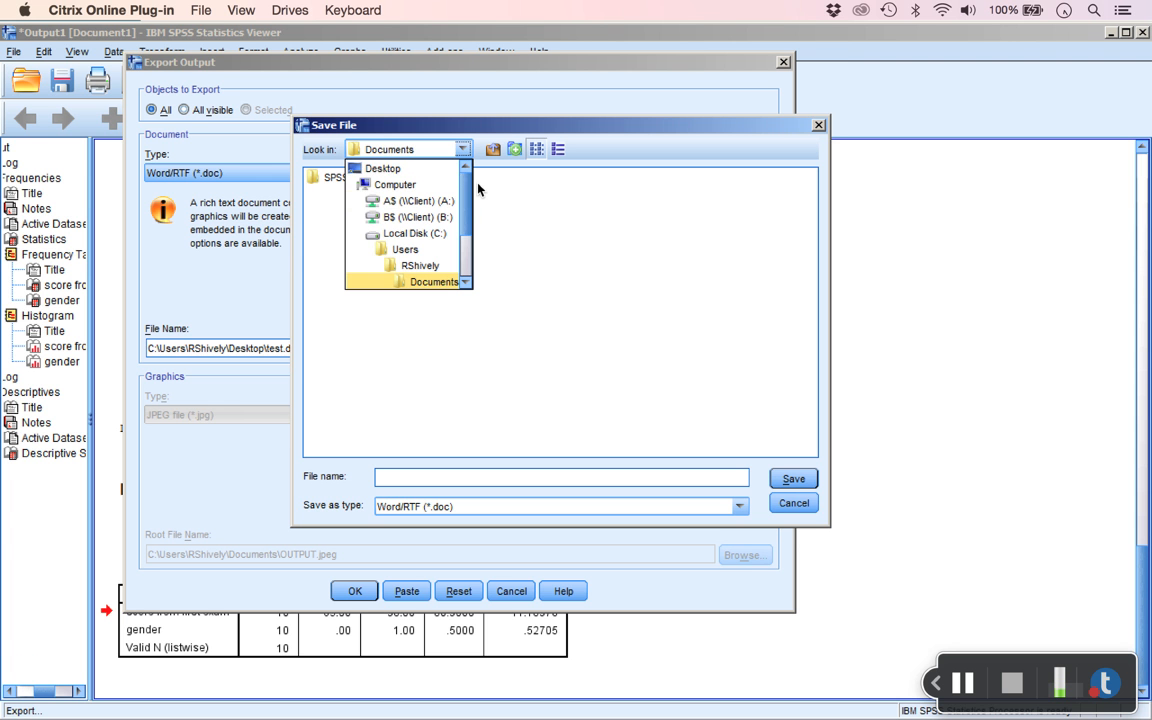
click(390, 167)
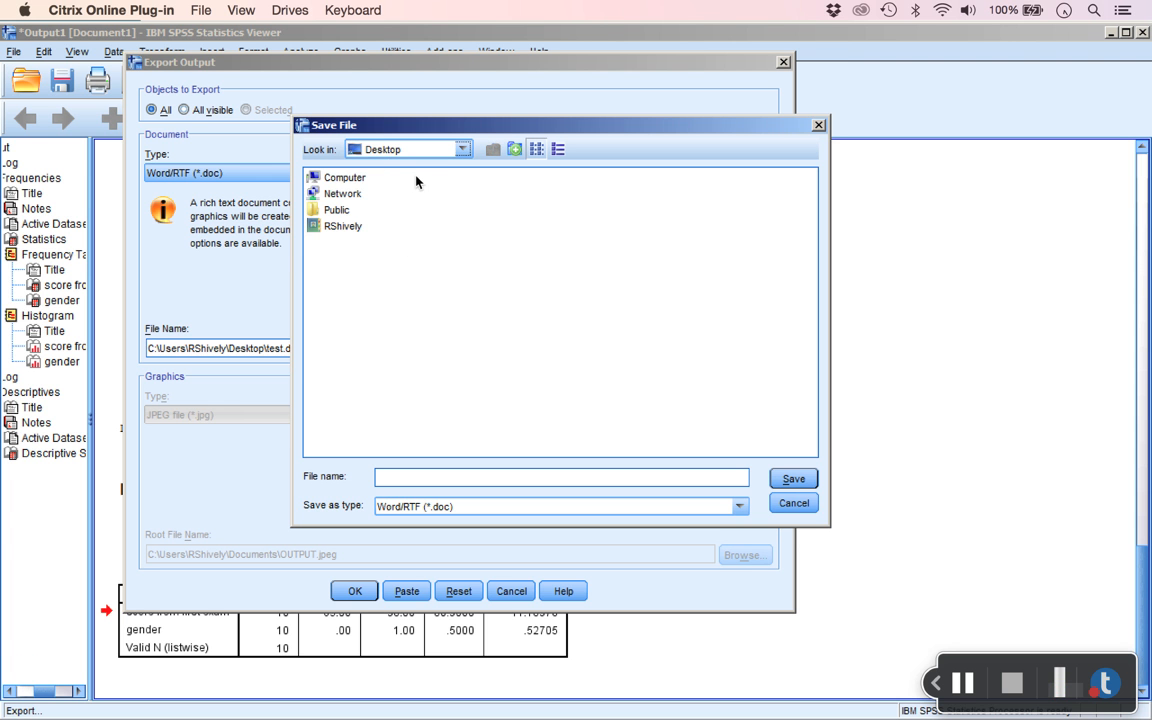
click(432, 477)
text(Test Output Export)
key(Return)
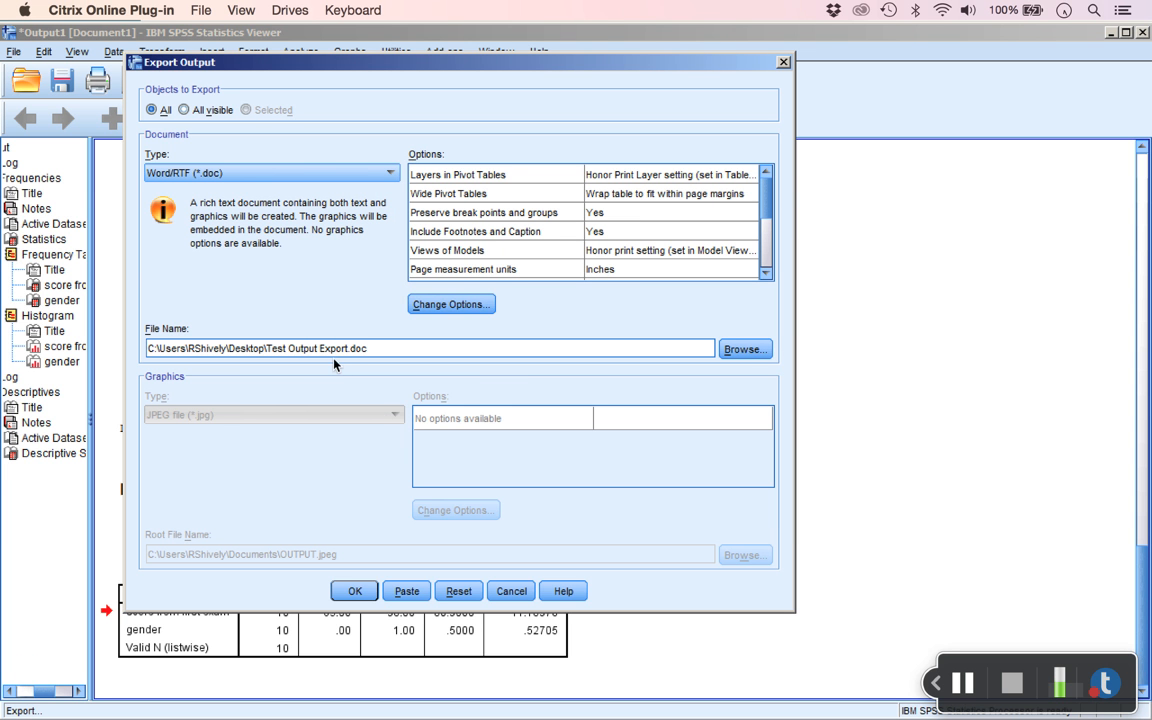
click(369, 591)
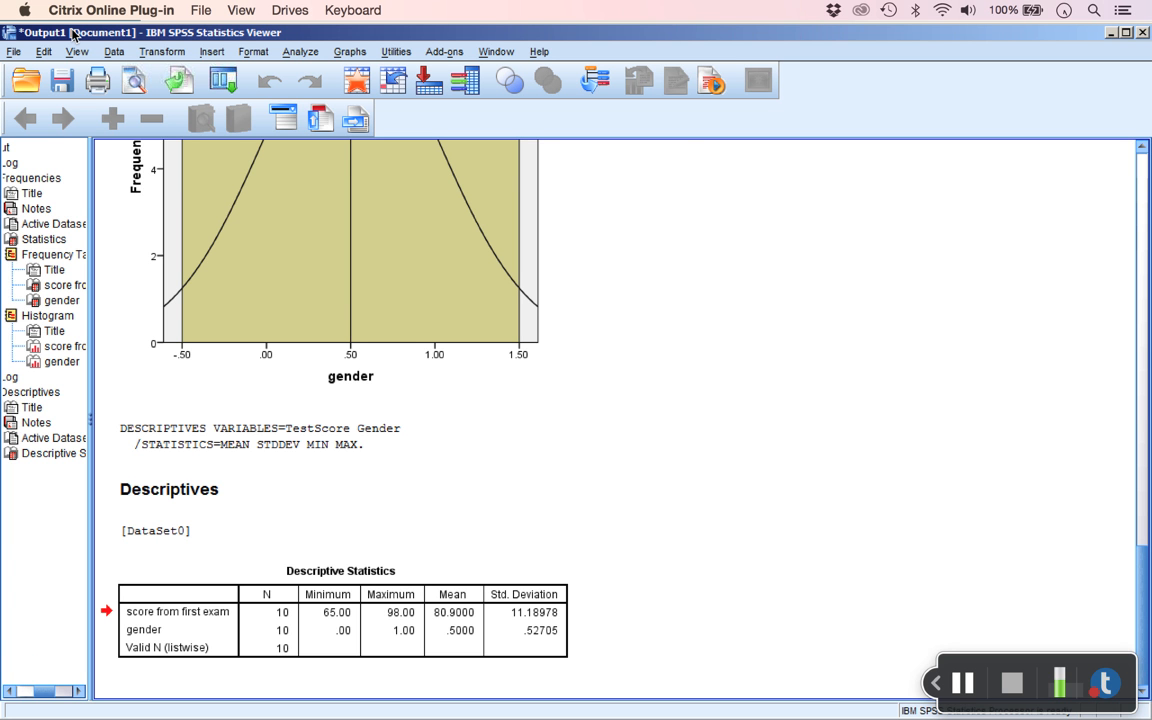
Step: Switch from the output to the SPSS data editor window containing the TestScore and Gender data
mouse_move(590, 705)
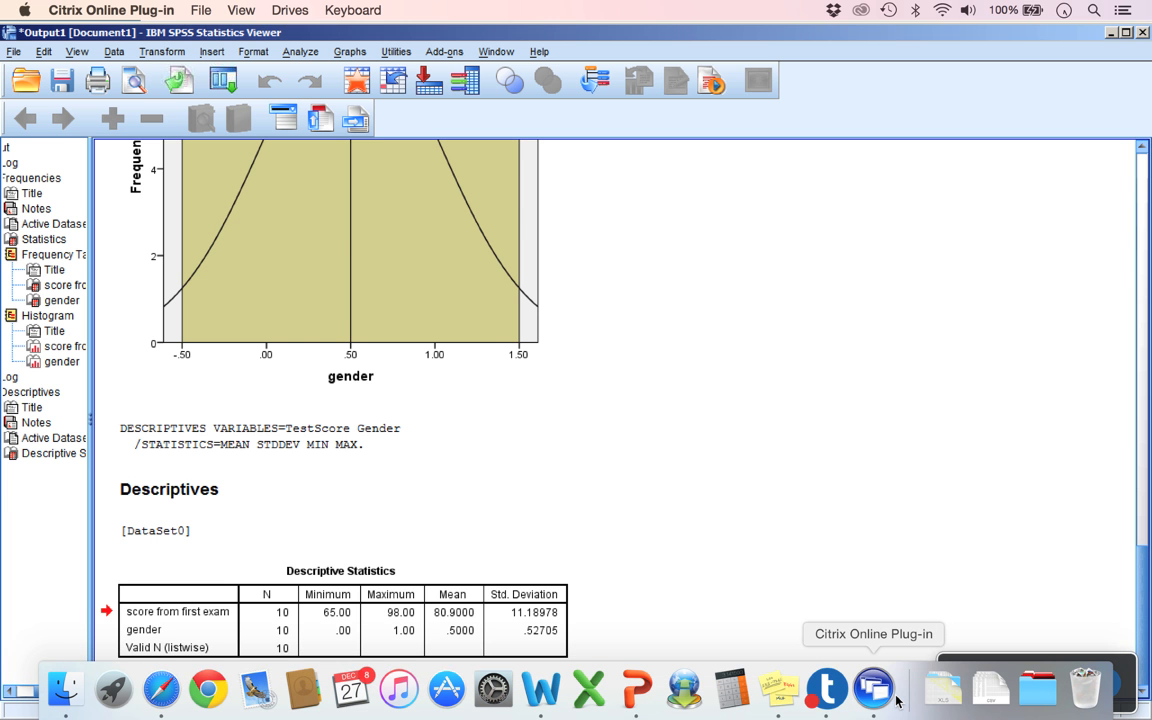
key(ctrl+Up)
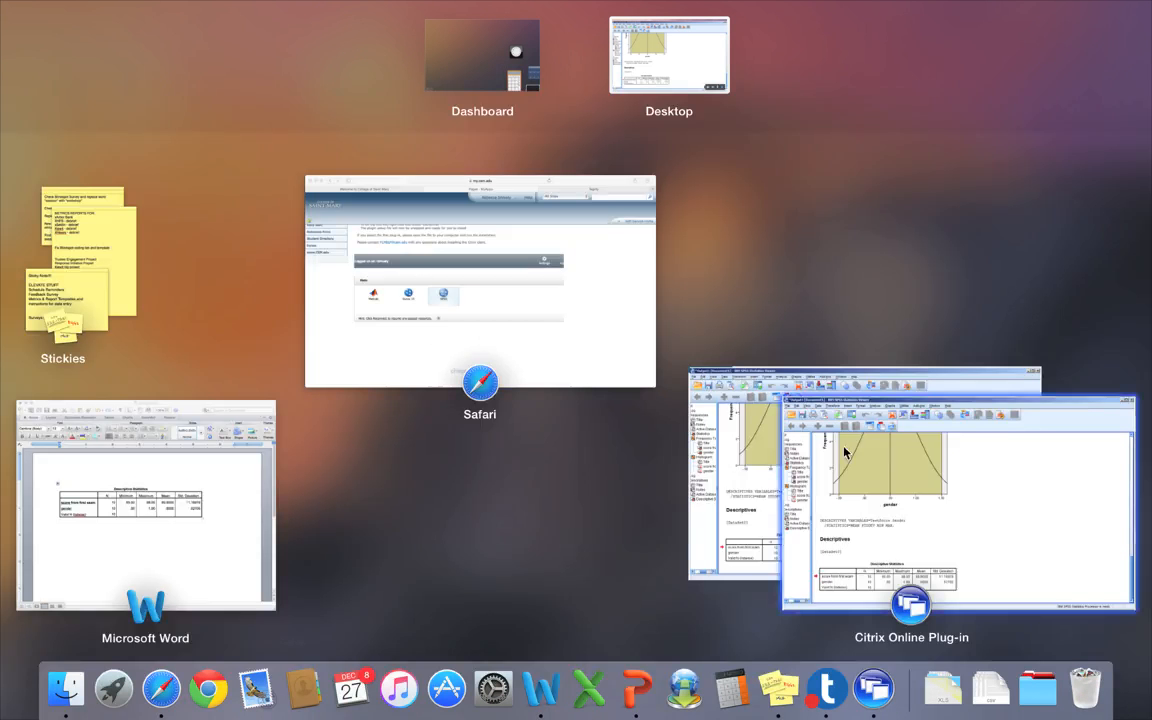
click(745, 440)
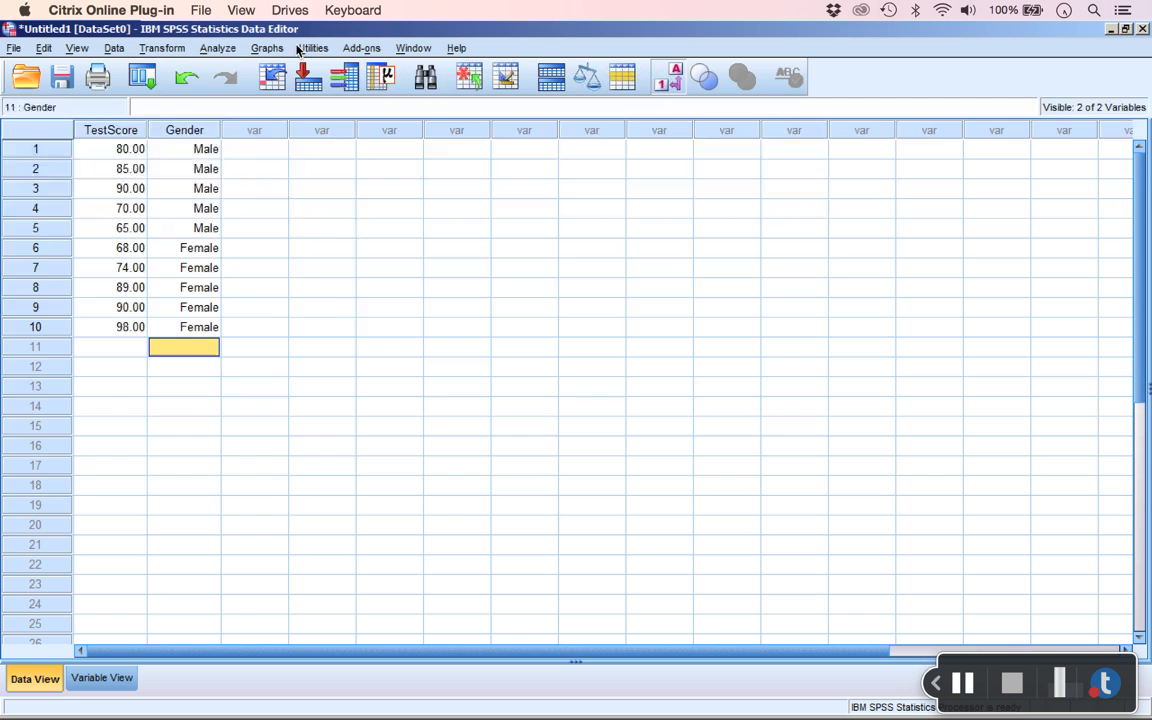
click(330, 206)
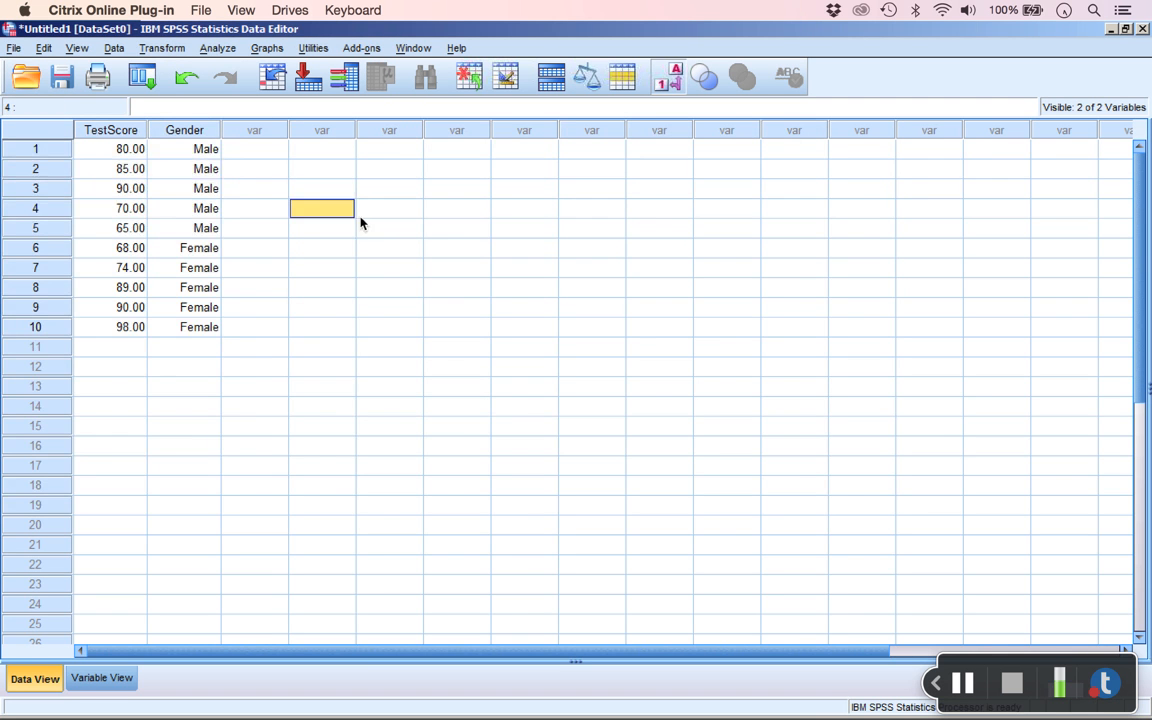
Step: Examine the file formats offered for saving the dataset under a new name, and leave without saving
click(14, 47)
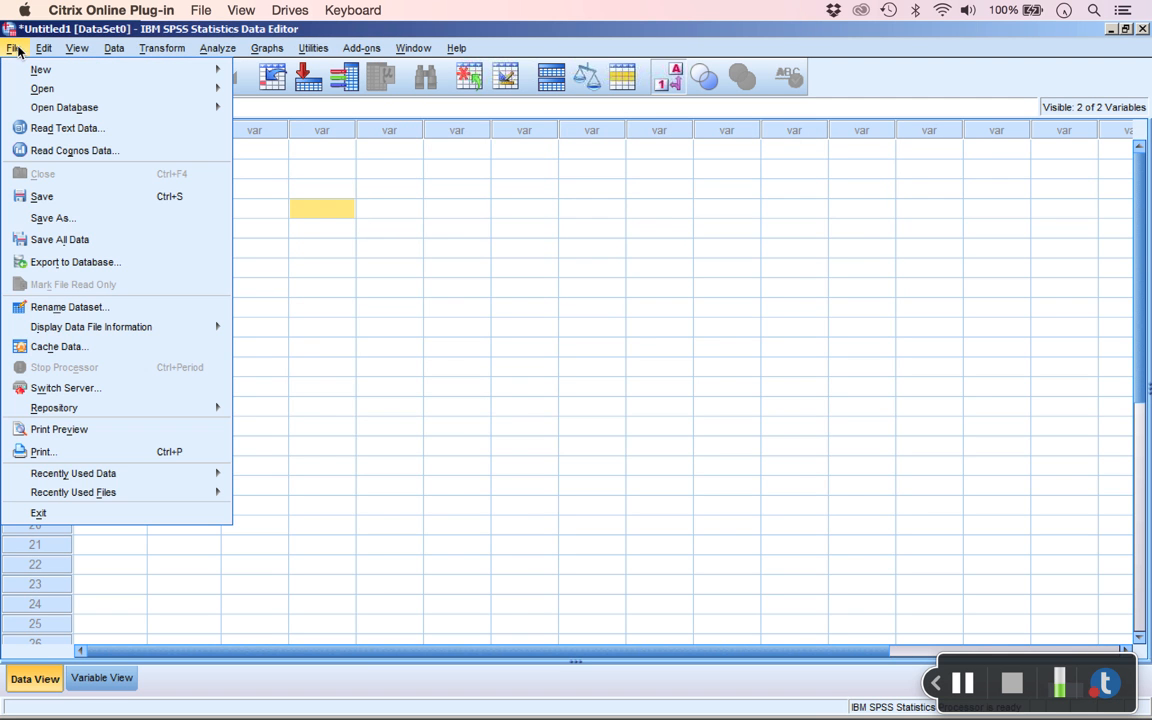
click(63, 216)
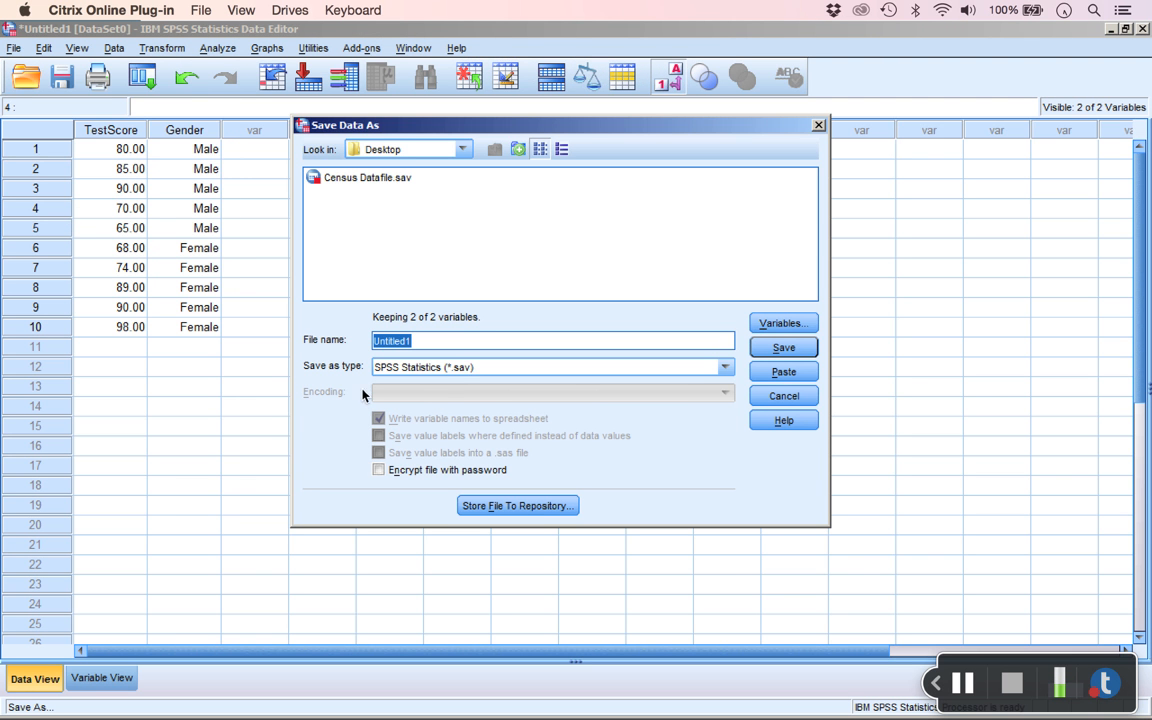
click(479, 368)
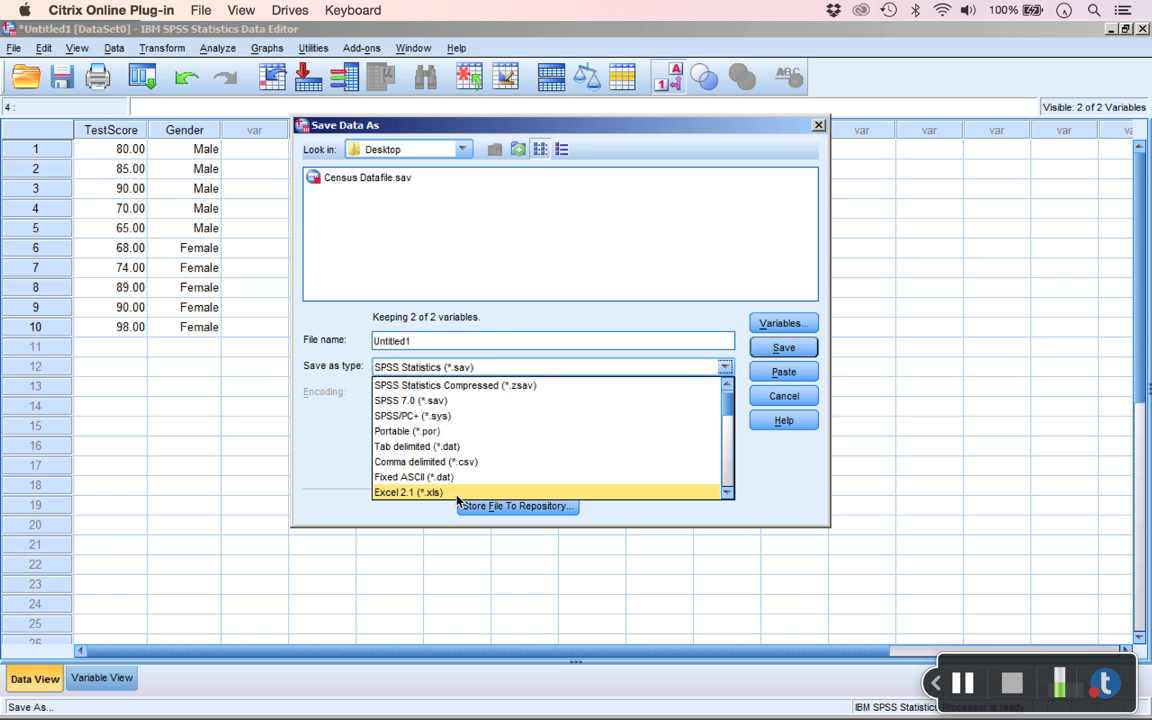
scroll(458, 493, down, 5)
scroll(458, 493, up, 3)
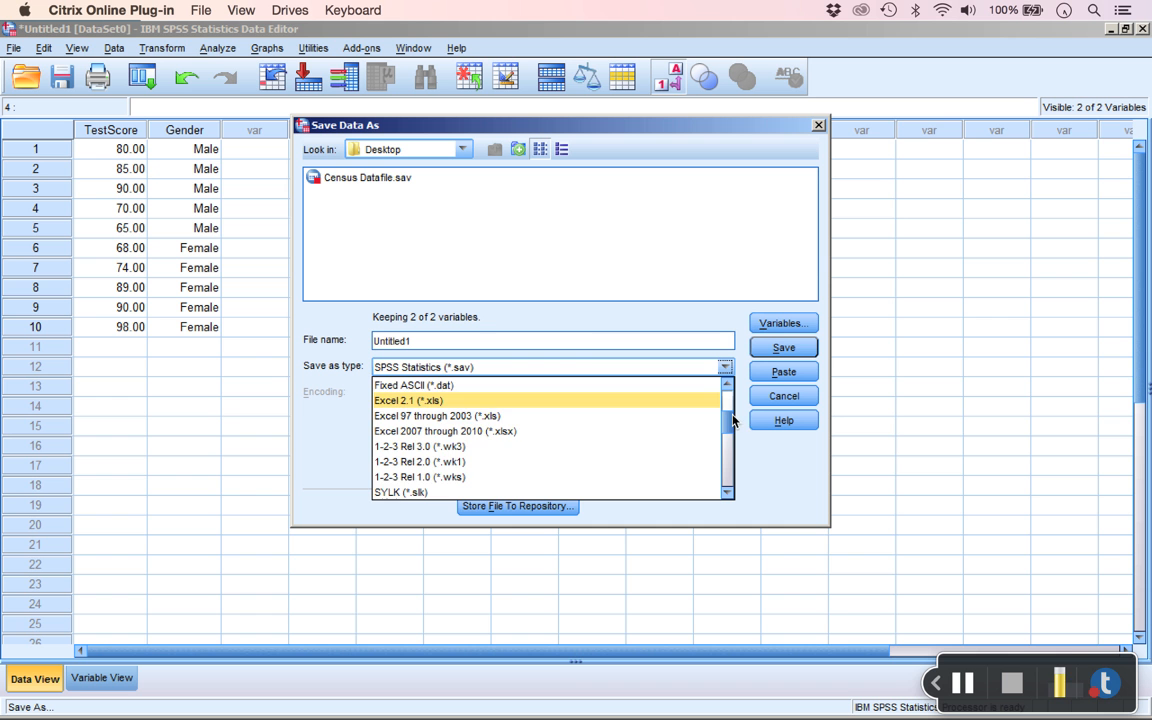
mouse_move(725, 411)
mouse_down()
mouse_move(735, 455)
mouse_move(732, 415)
mouse_up()
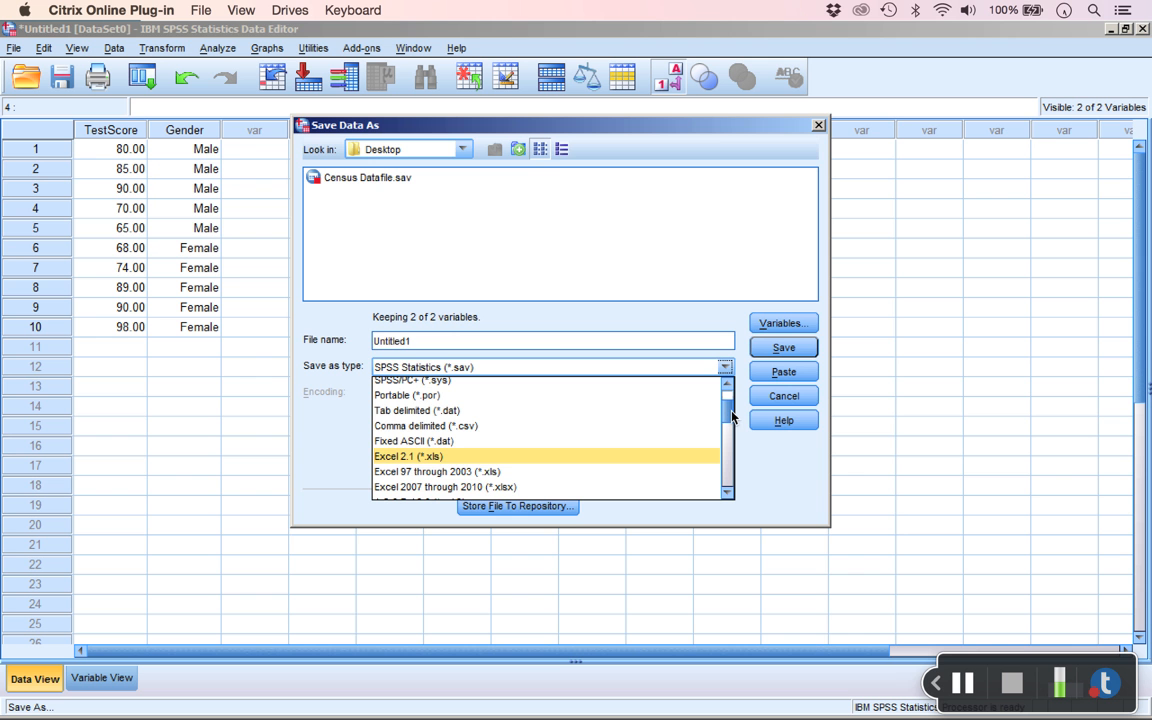
click(789, 396)
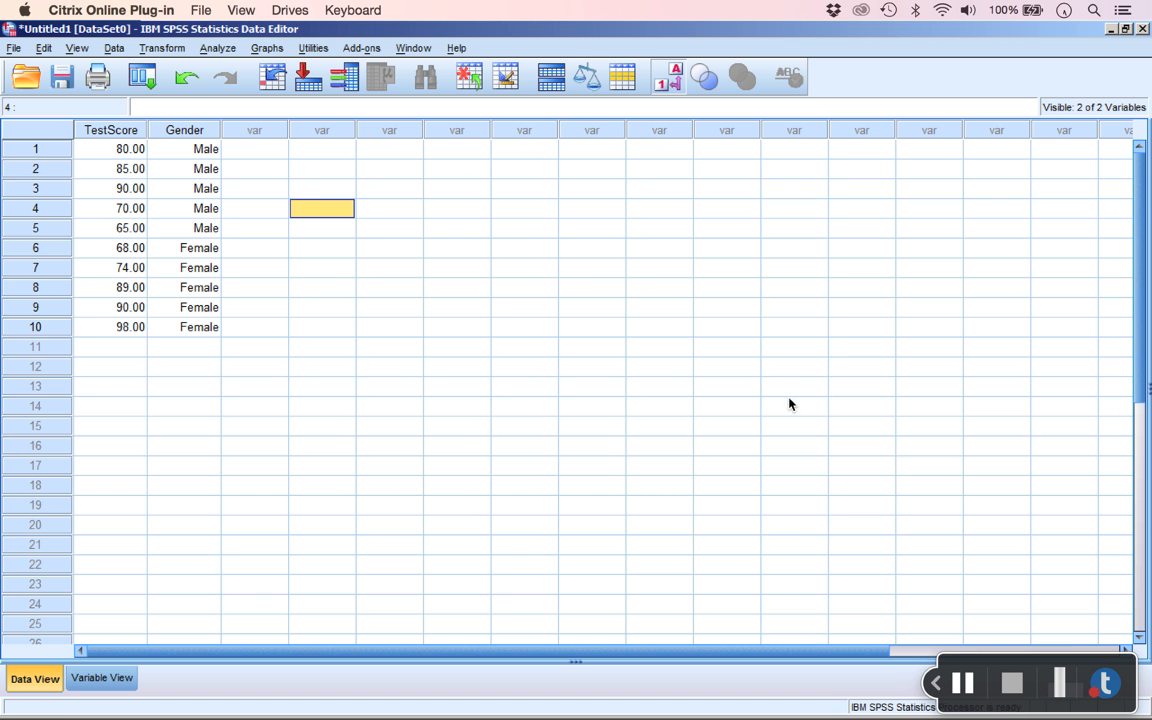
Step: Return to the output viewer, inspect the options for saving the output as a Viewer file, and leave without saving
click(294, 152)
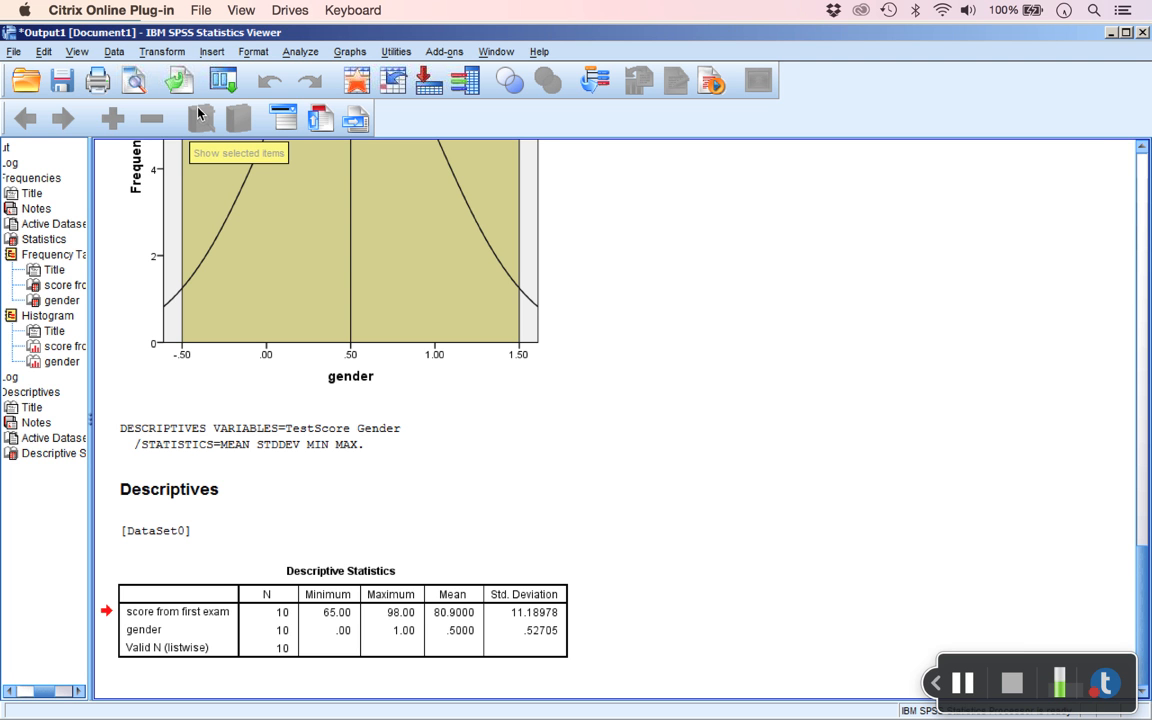
click(44, 51)
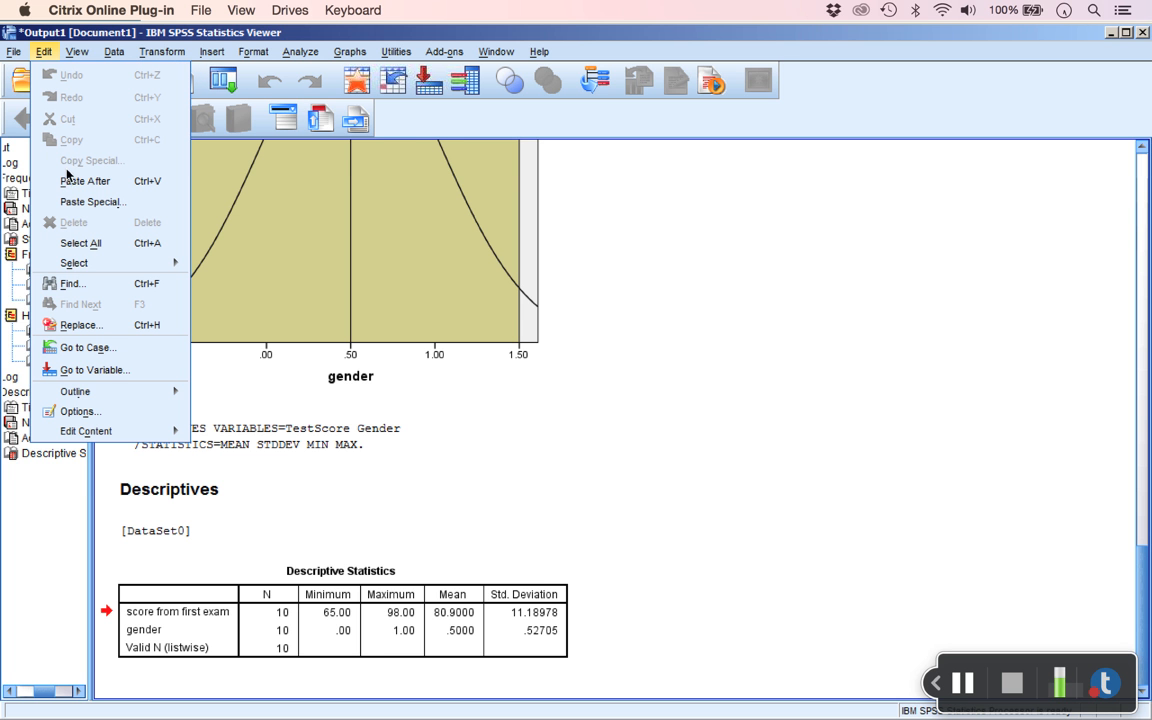
click(14, 51)
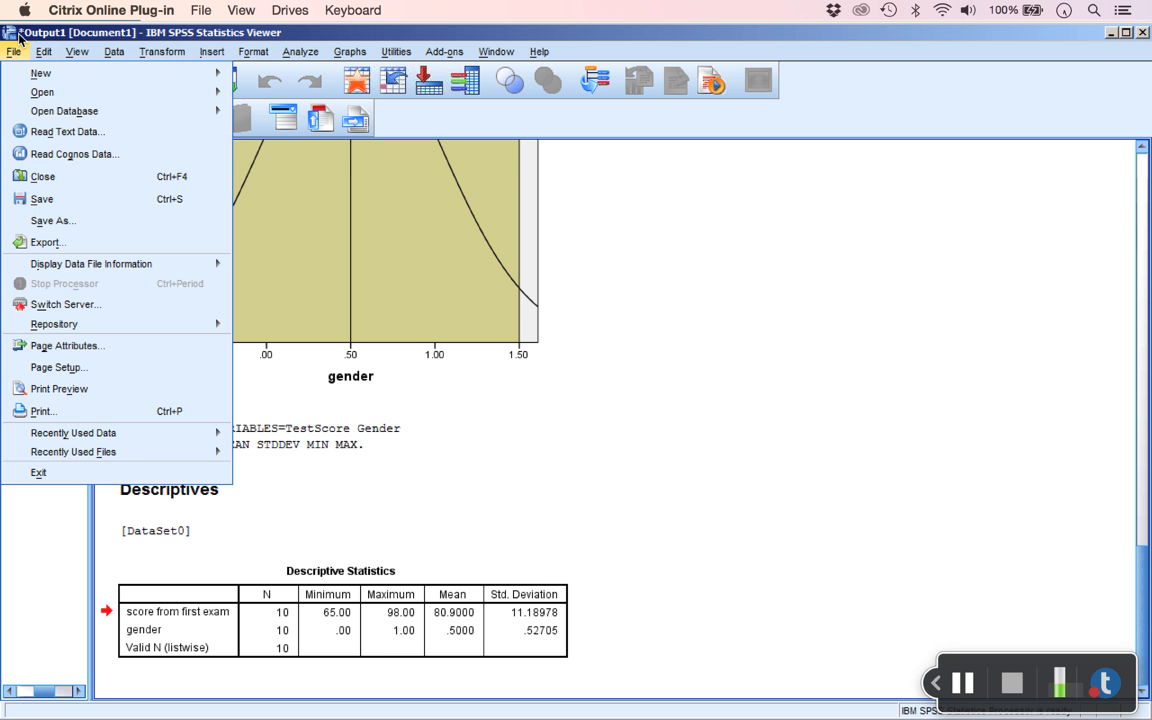
click(55, 220)
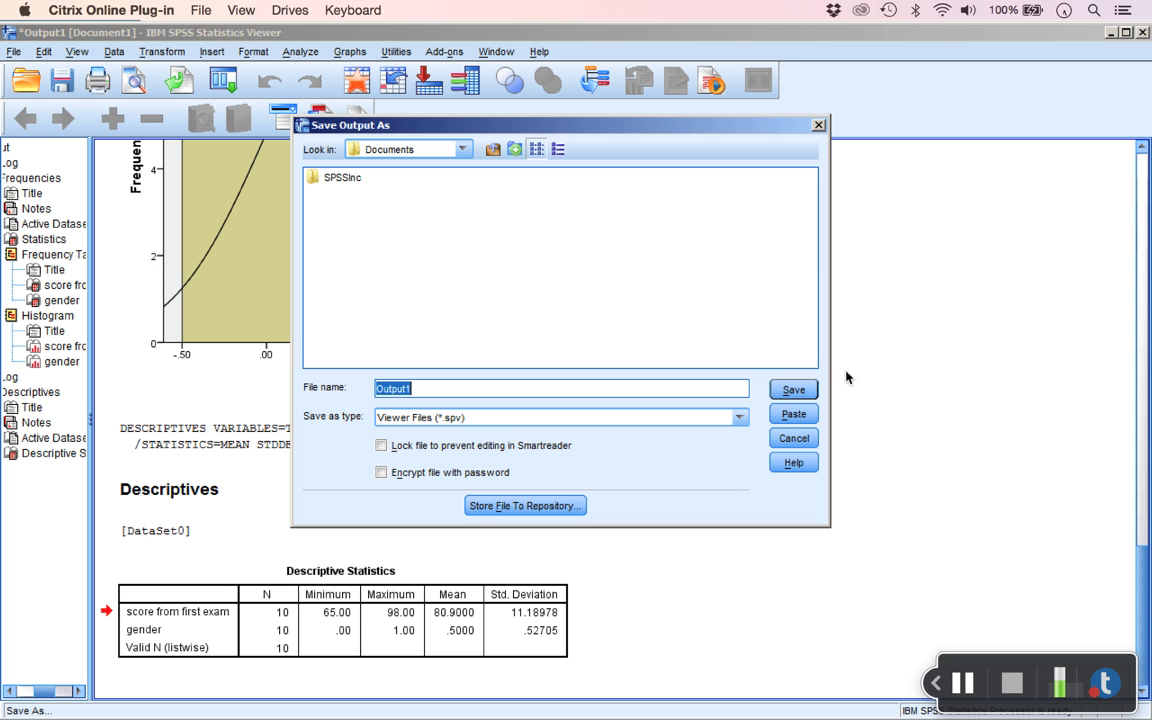
click(793, 439)
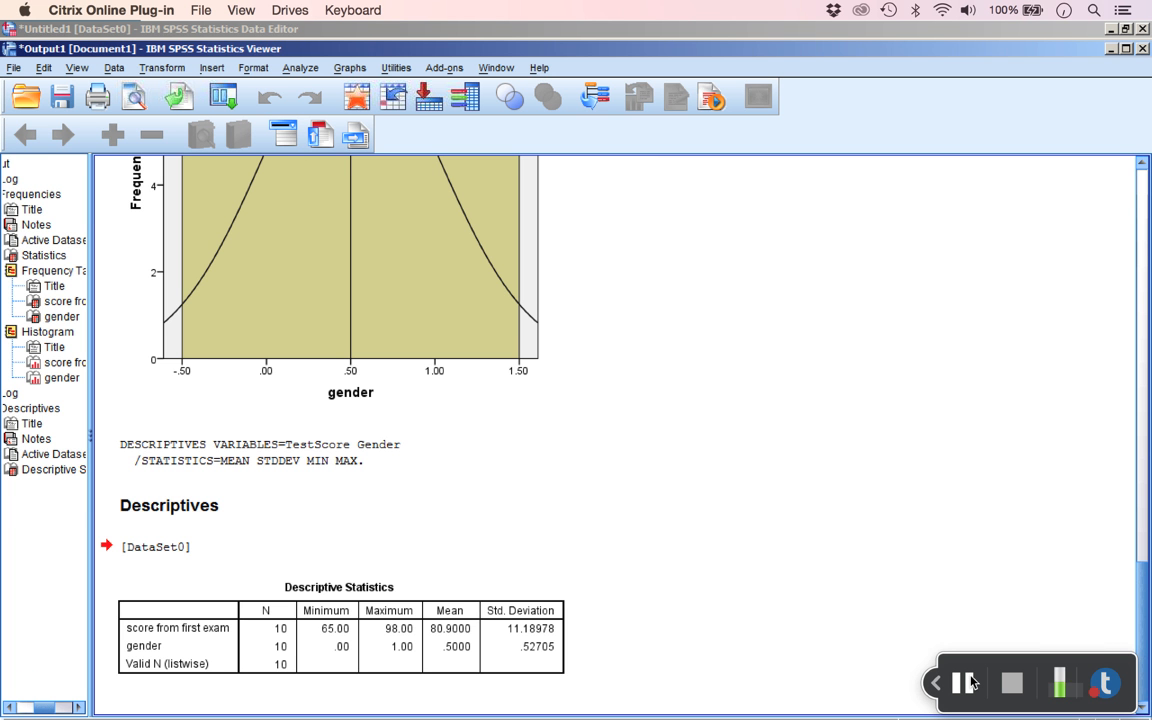
Step: Review the TestScore and Gender variable definitions in the data editor, checking their Measure, Label and Values columns
click(297, 30)
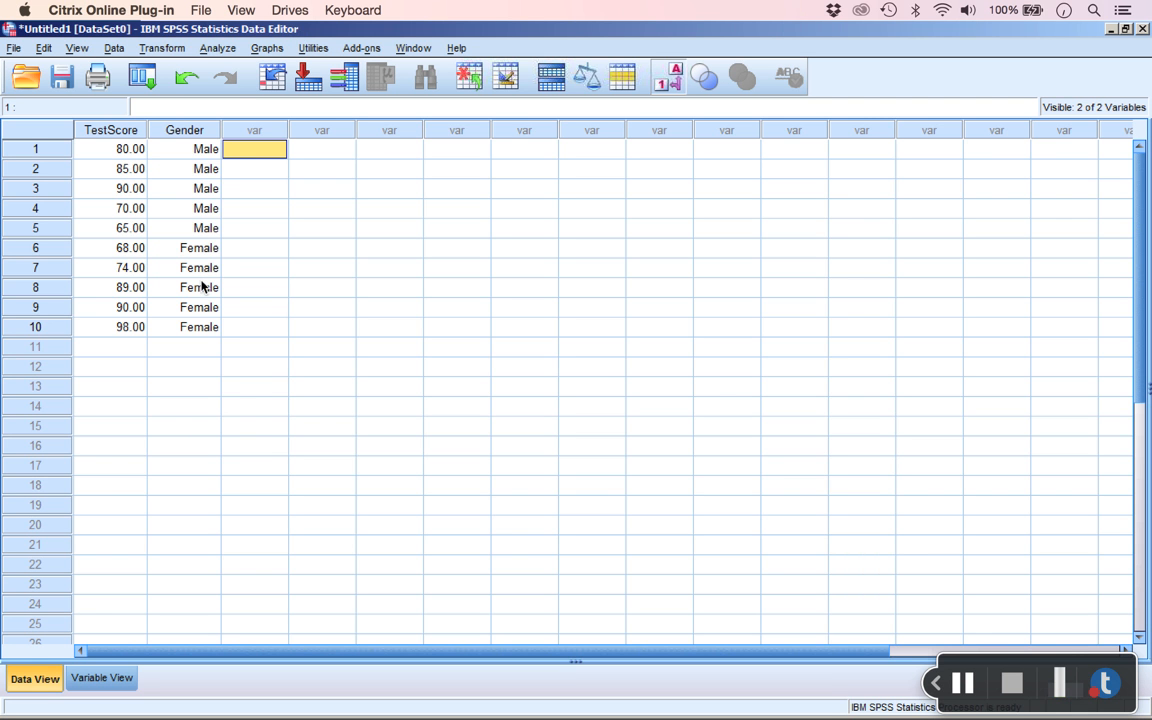
click(102, 678)
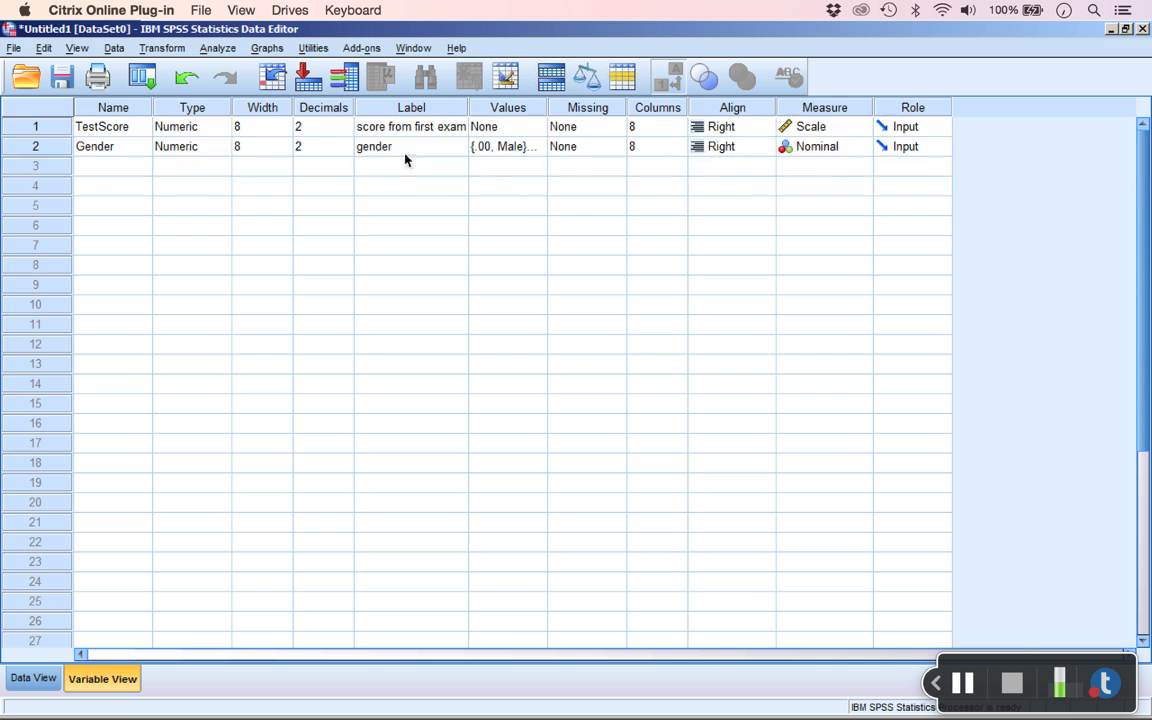
click(849, 105)
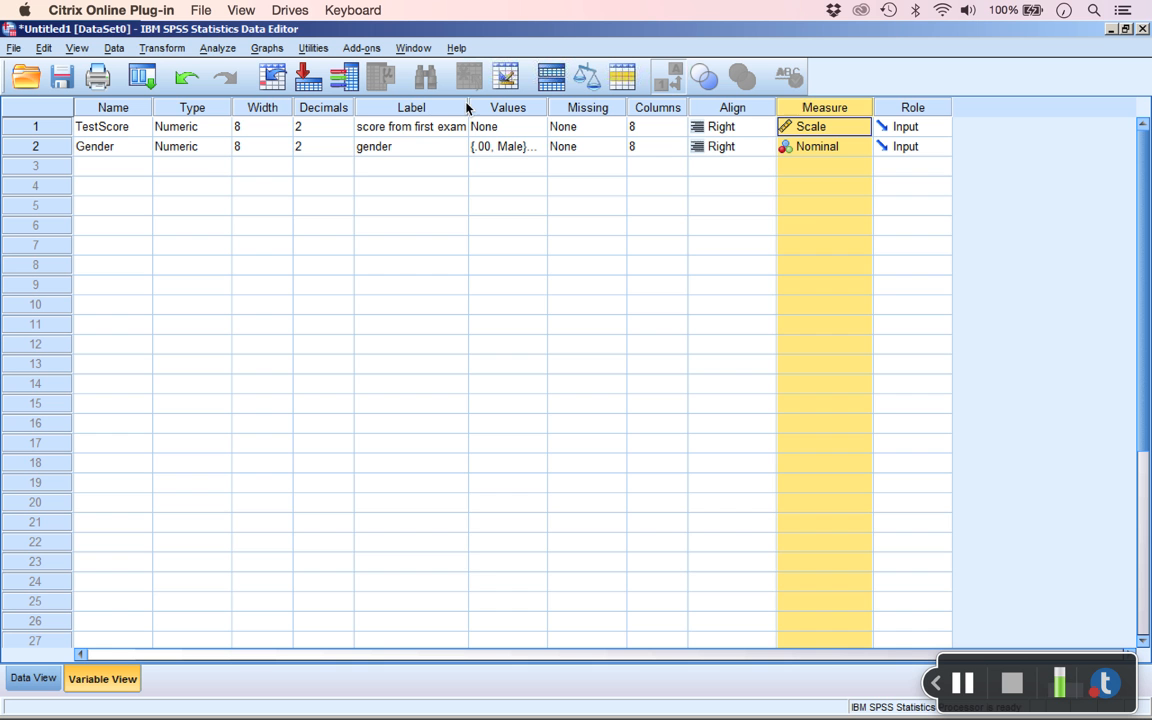
click(429, 108)
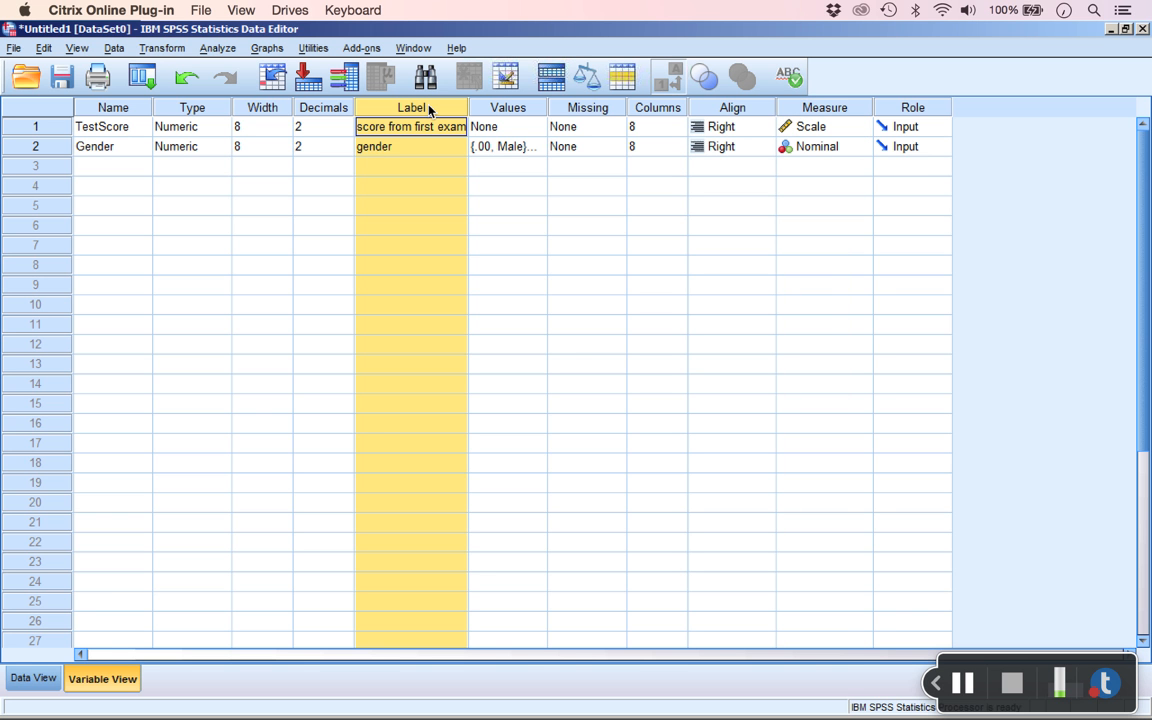
click(519, 111)
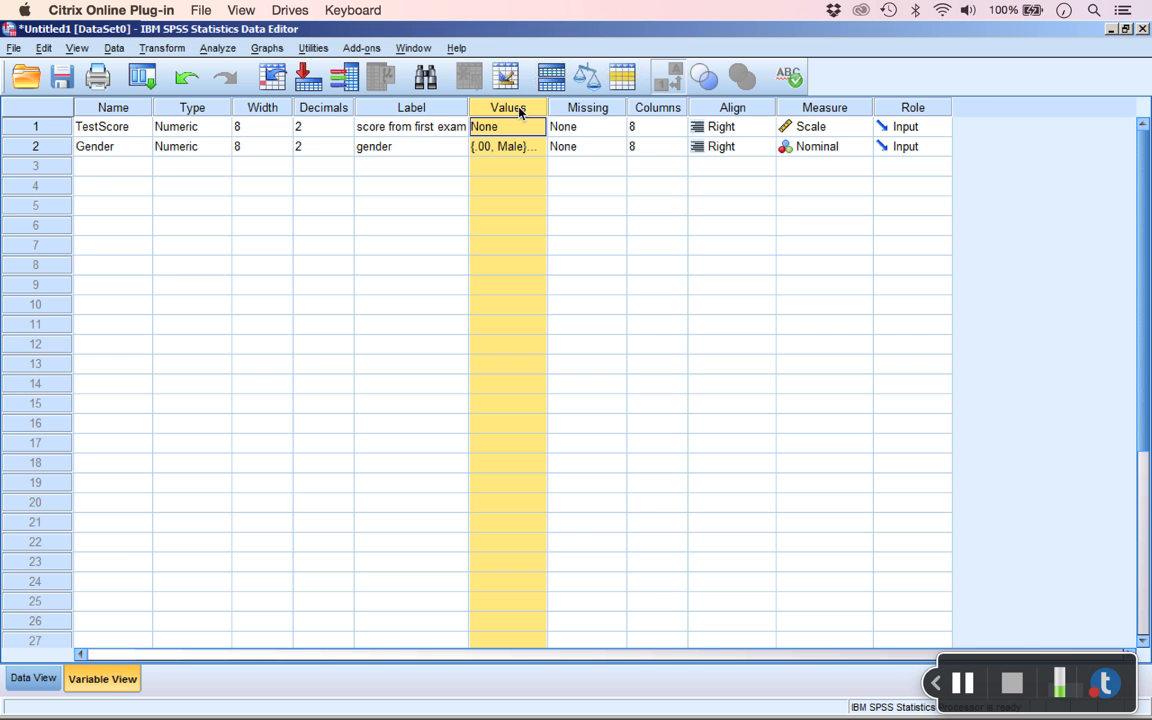
click(90, 162)
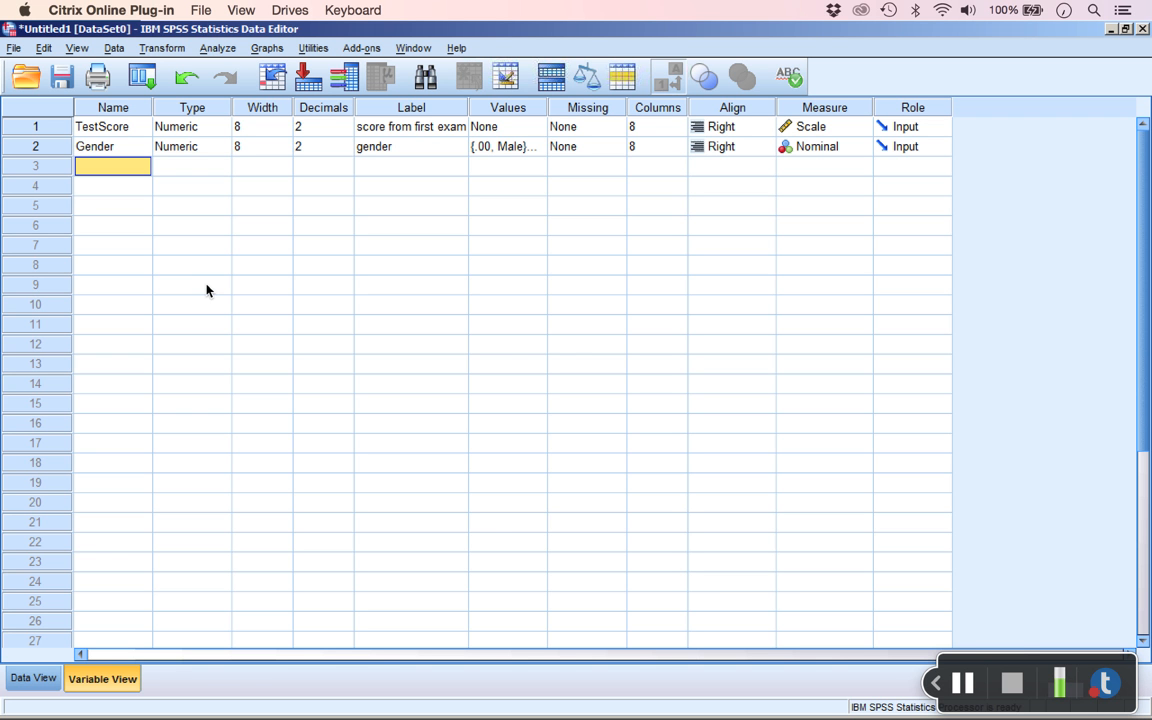
Step: Look over the entered data rows and the Descriptive Statistics procedures available for analysing them
click(34, 678)
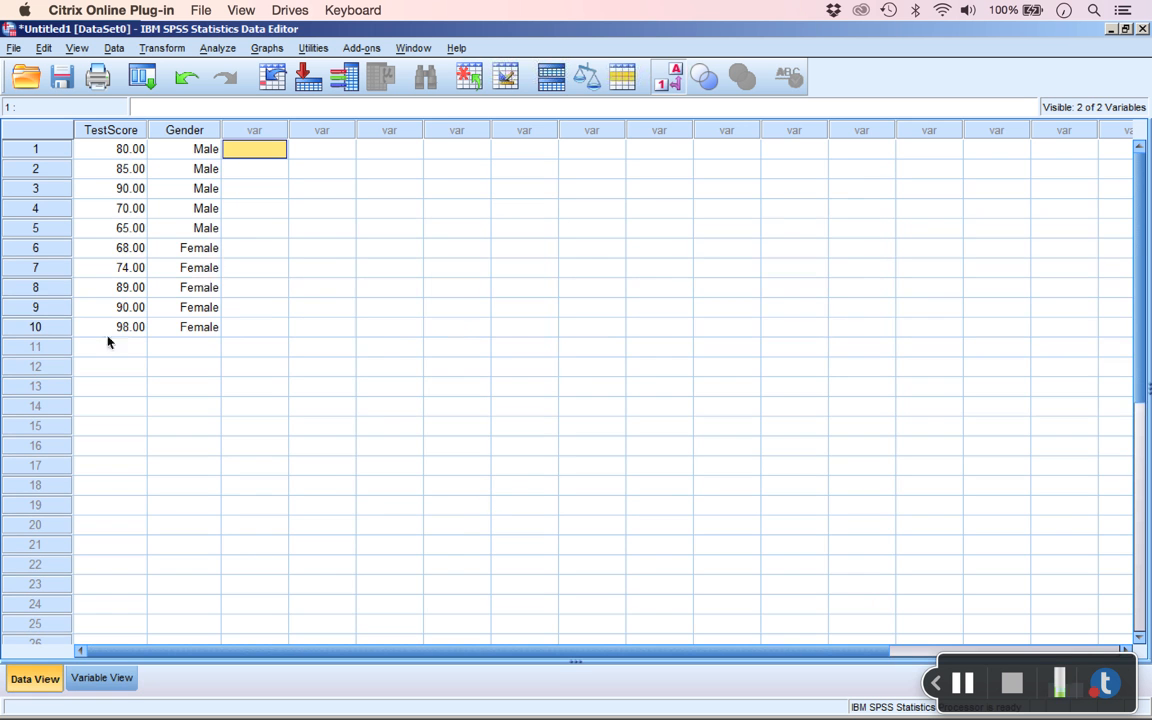
scroll(203, 270, down, 4)
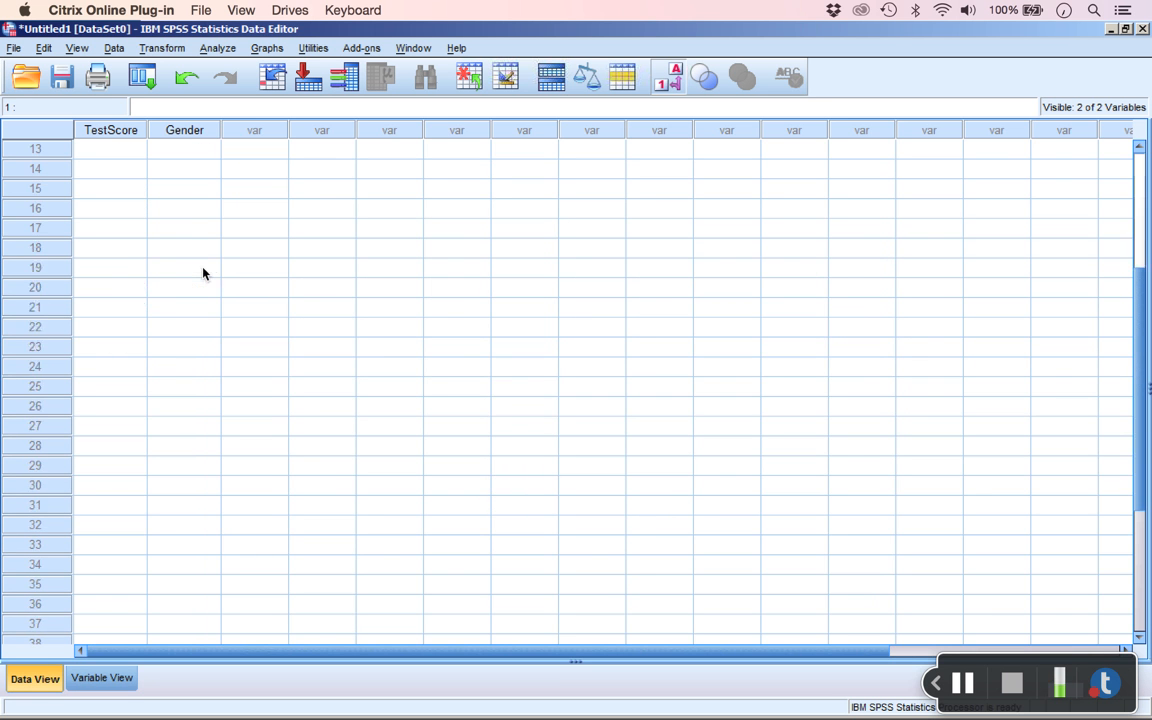
scroll(203, 270, up, 4)
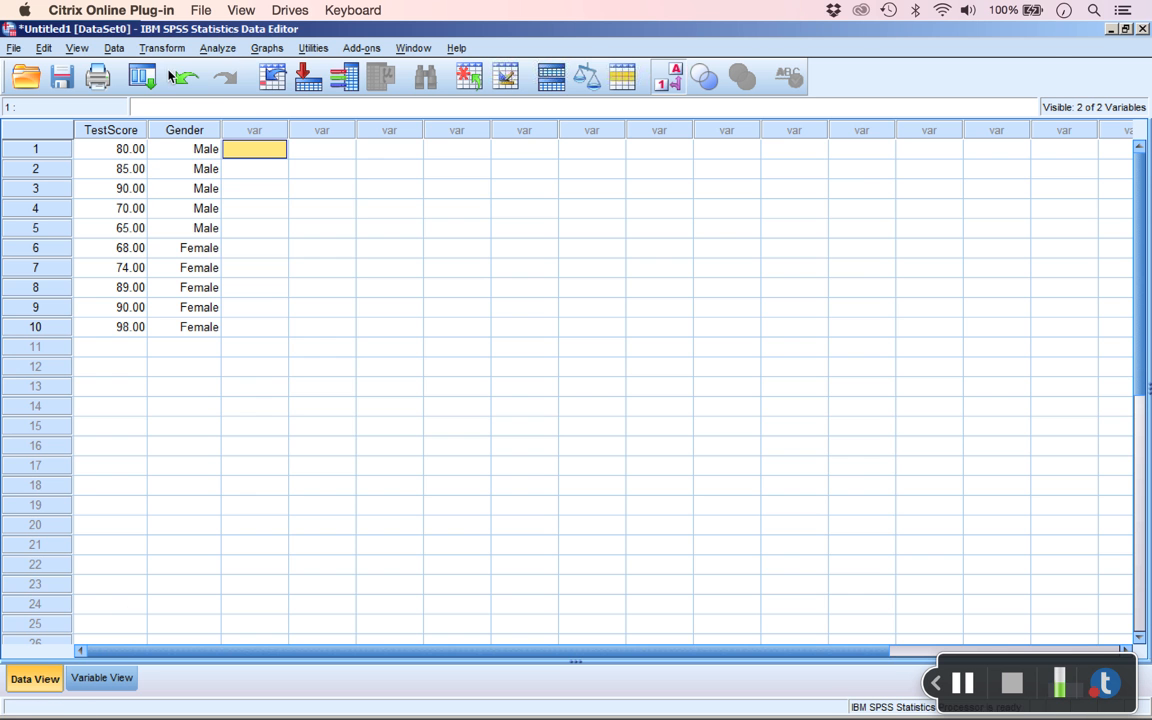
click(223, 48)
mouse_move(257, 88)
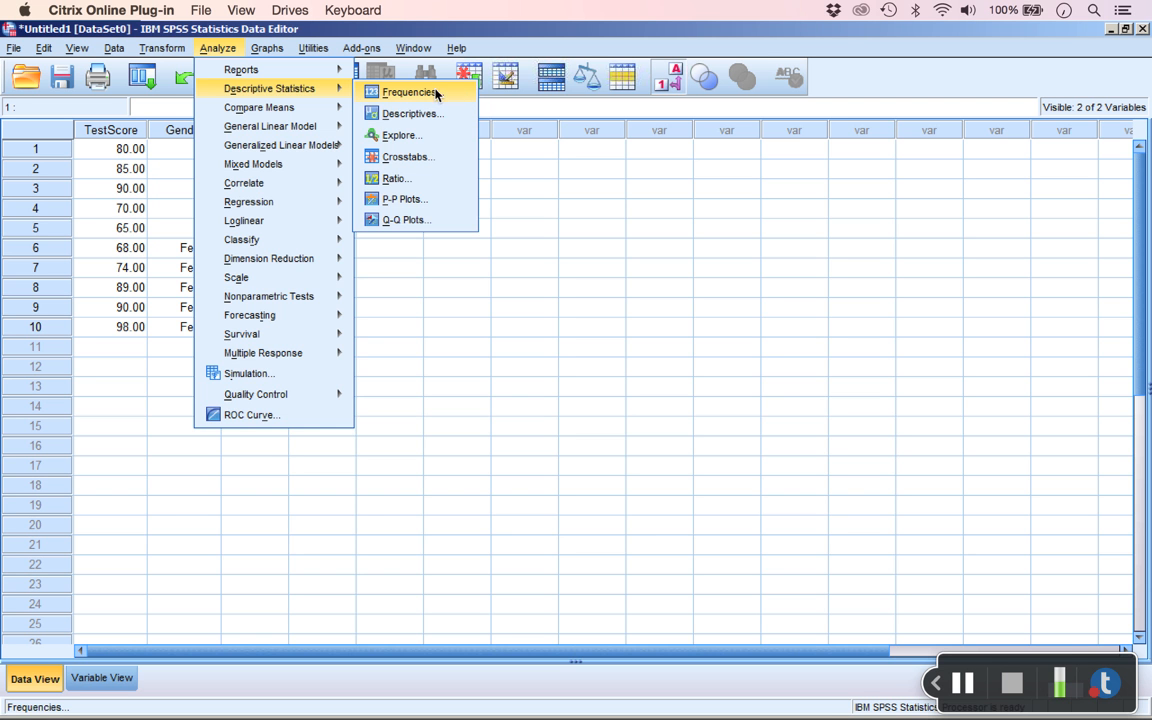
click(223, 45)
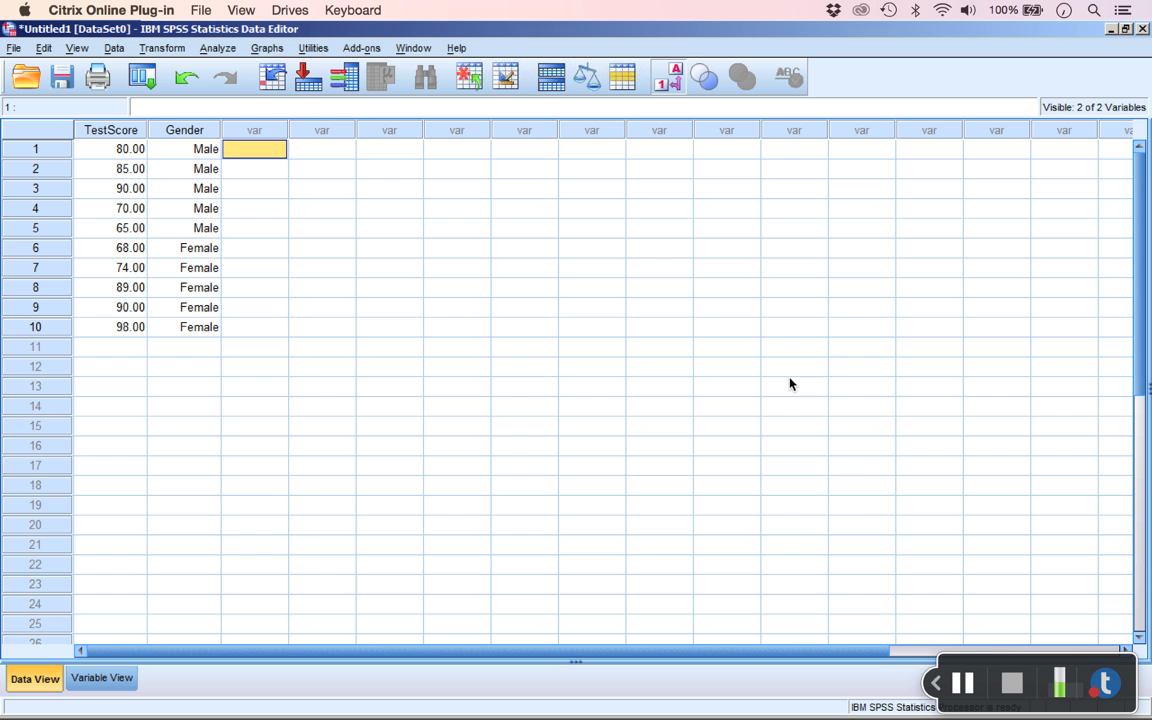
click(963, 683)
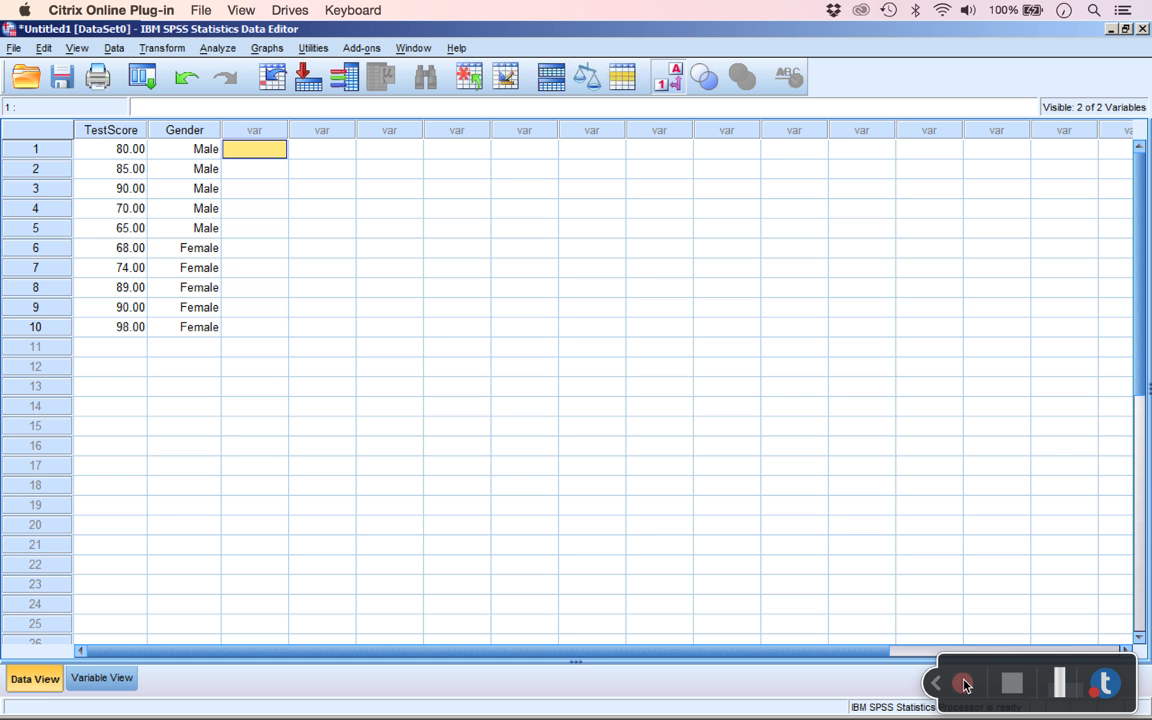